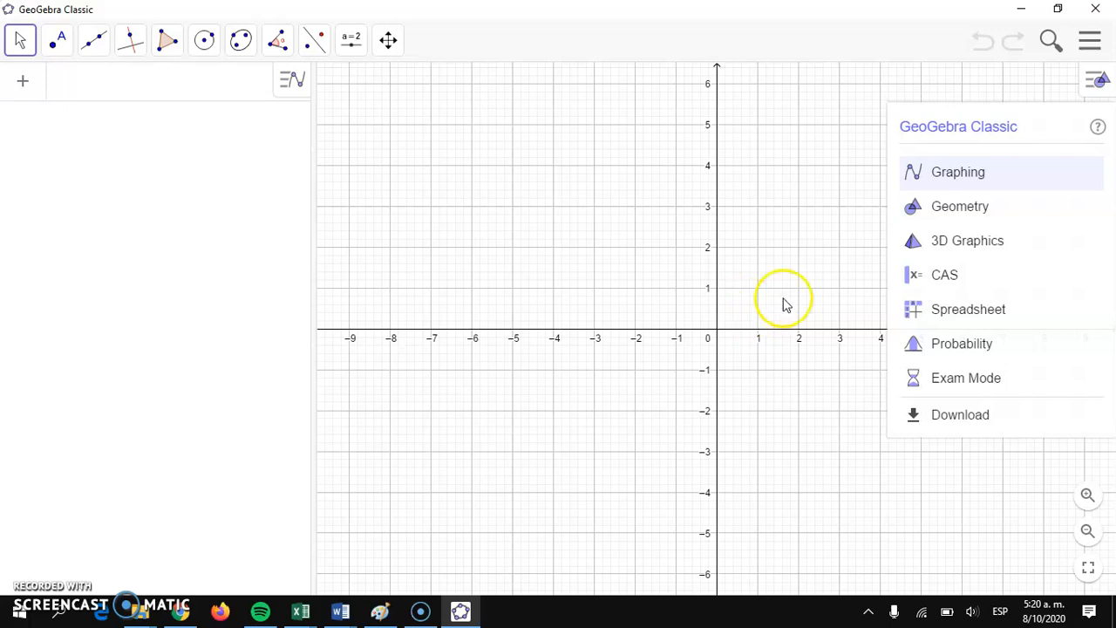
Step: Switch to the Geometry view and draw a horizontal segment with a given length of 10
{"action": "left_click", "coordinate": [942, 209]}
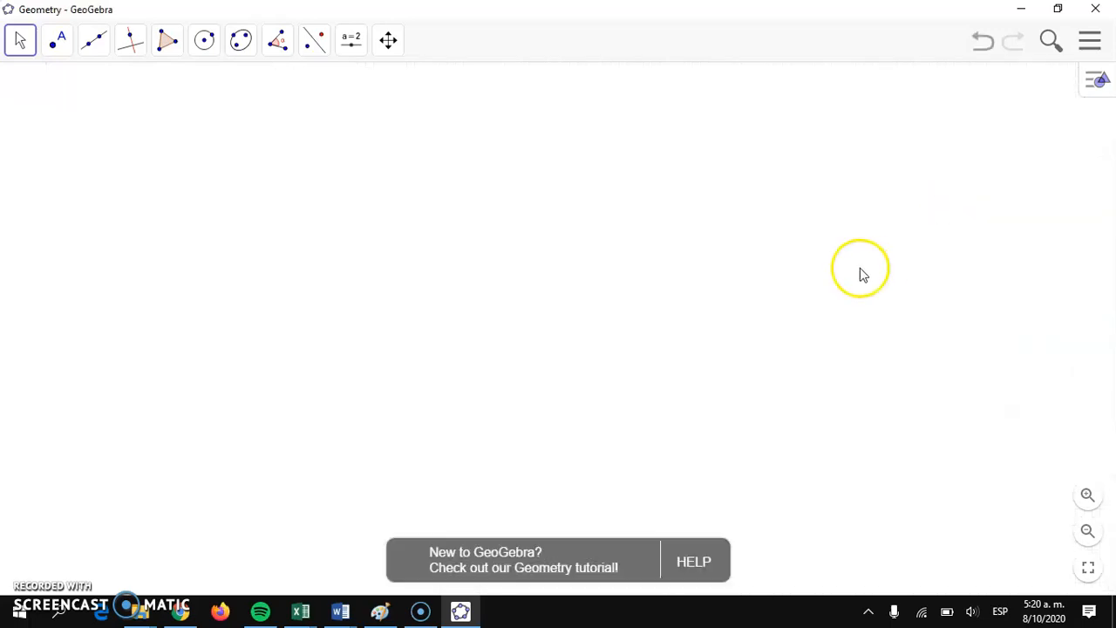
{"action": "left_click", "coordinate": [95, 40]}
{"action": "left_click", "coordinate": [119, 160]}
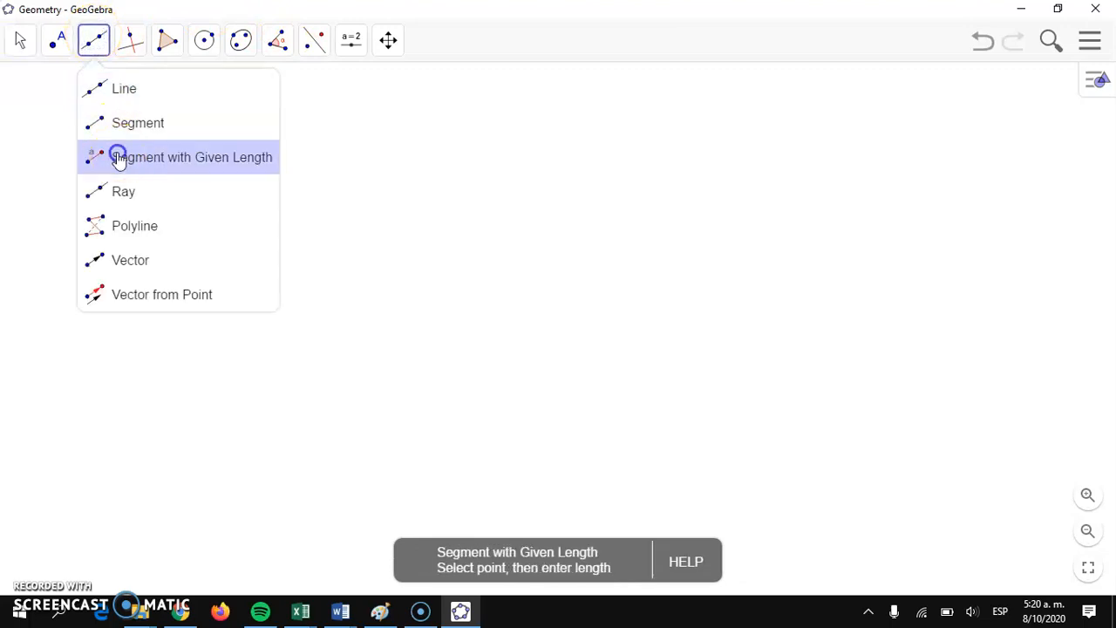
{"action": "left_click", "coordinate": [246, 384]}
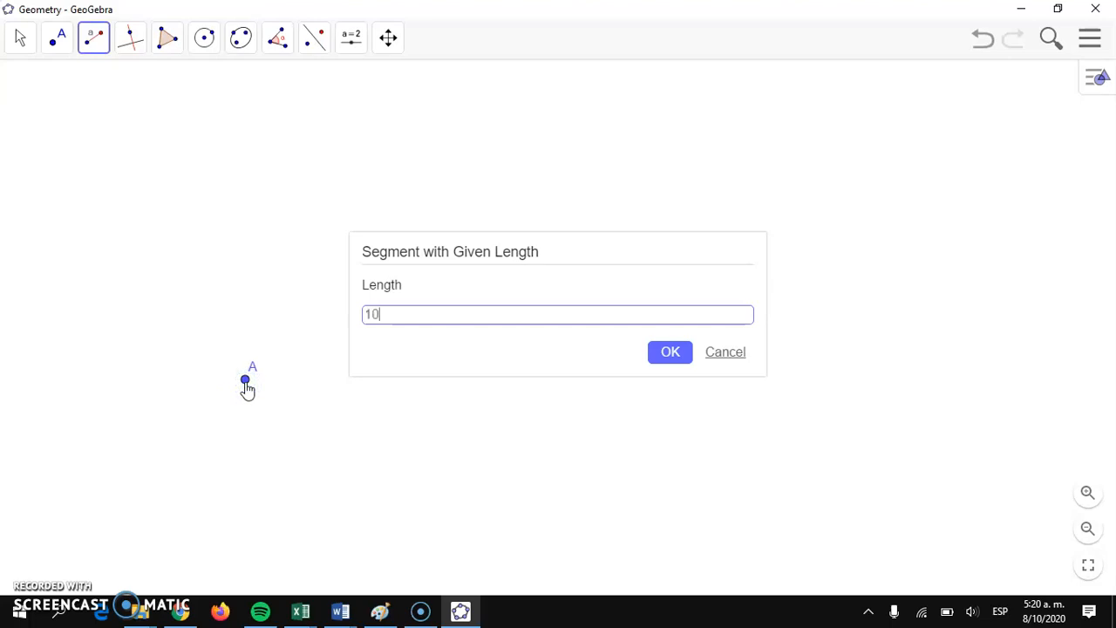
{"action": "type", "text": "10"}
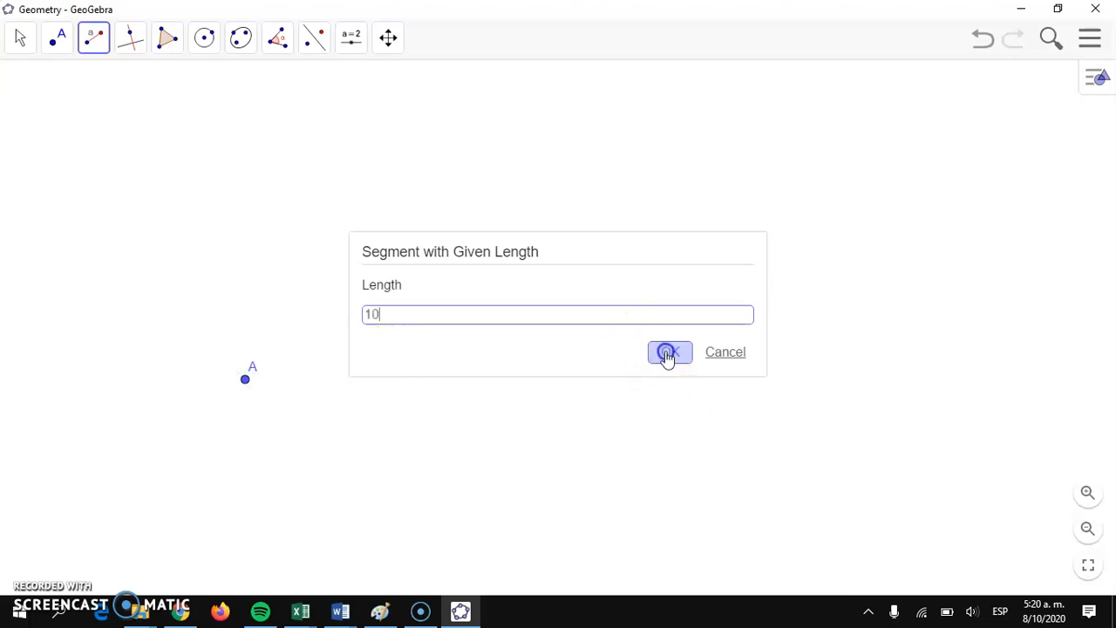
{"action": "left_click", "coordinate": [666, 353]}
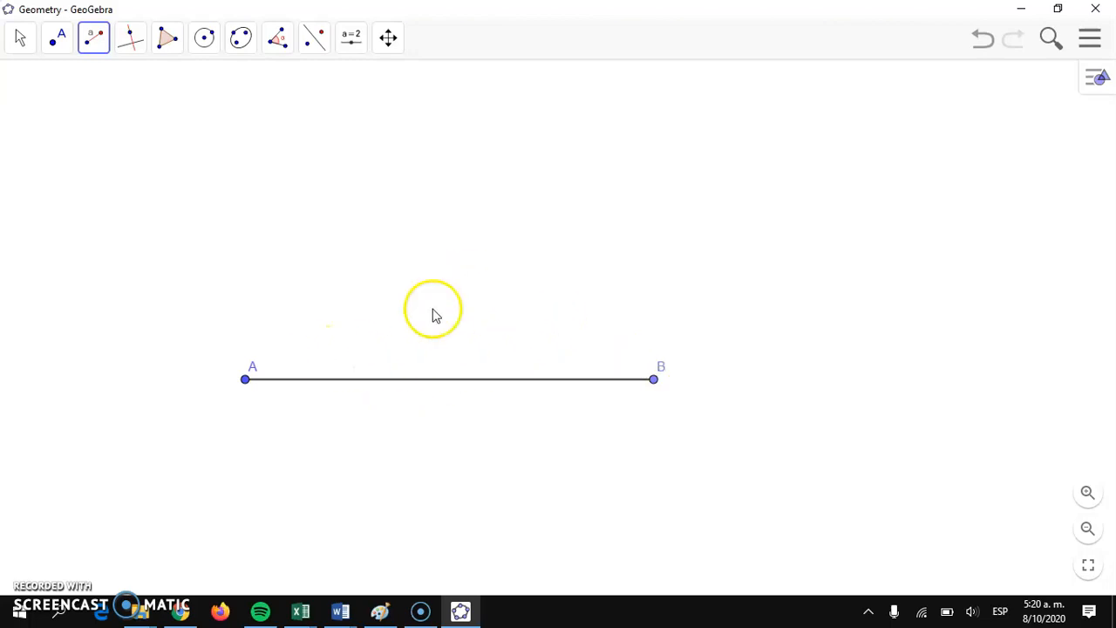
Step: Draw a circle centred at point A with the Compass tool, using the length of segment AB as radius
{"action": "scroll", "coordinate": [672, 223], "scroll_direction": "down", "scroll_amount": 2}
{"action": "scroll", "coordinate": [672, 222], "scroll_direction": "down", "scroll_amount": 4}
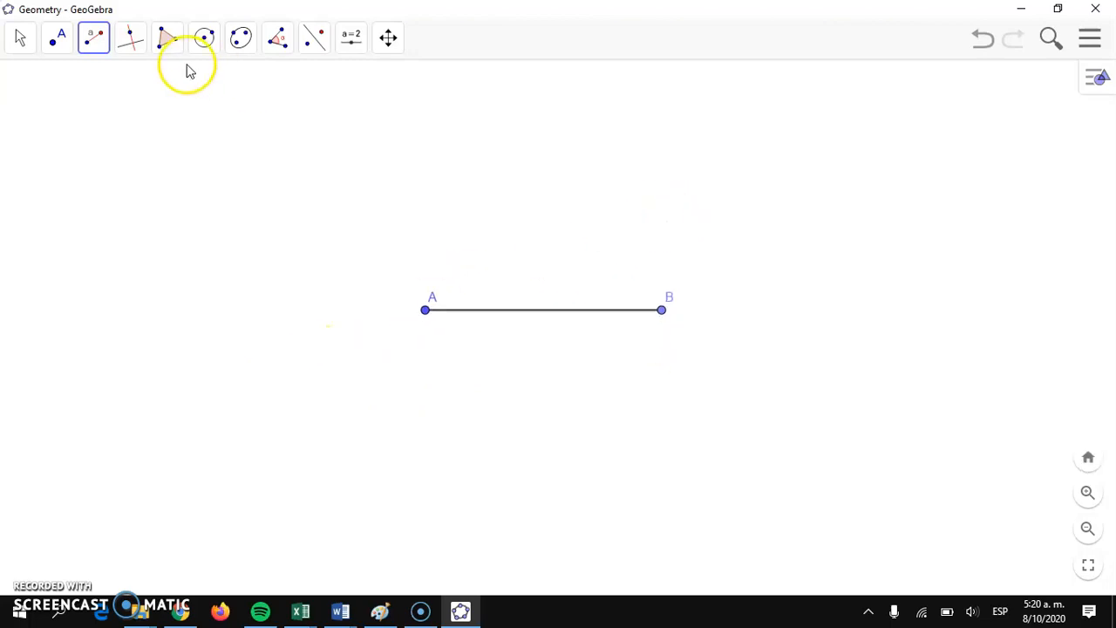
{"action": "left_click", "coordinate": [21, 38]}
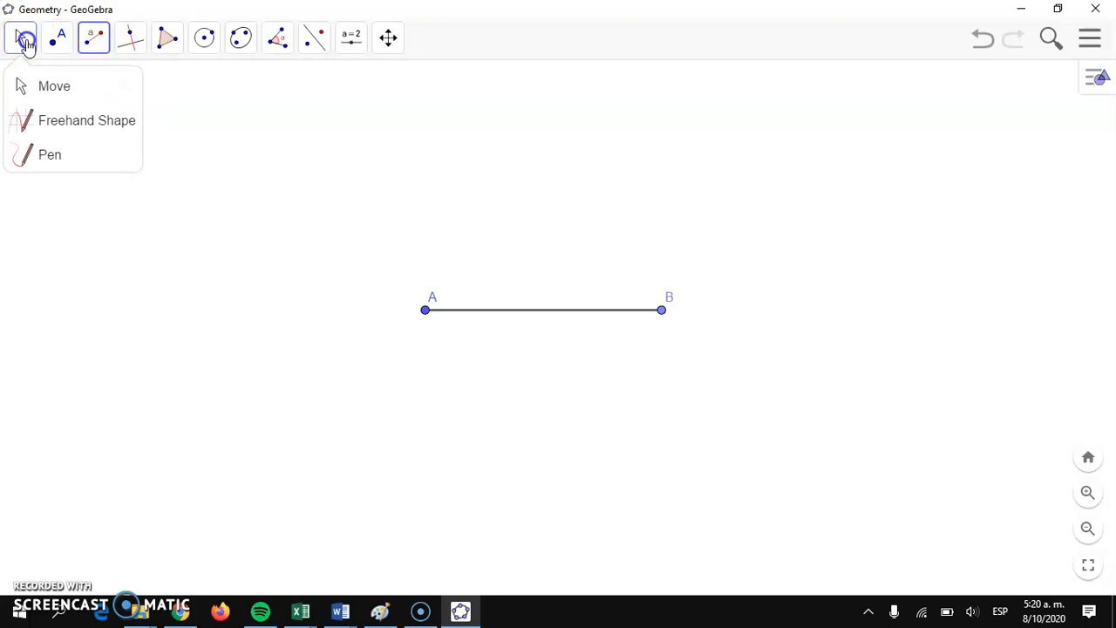
{"action": "left_click", "coordinate": [30, 85]}
{"action": "left_click_drag", "start_coordinate": [590, 148], "coordinate": [581, 226]}
{"action": "scroll", "coordinate": [638, 227], "scroll_direction": "down", "scroll_amount": 1}
{"action": "scroll", "coordinate": [638, 227], "scroll_direction": "down", "scroll_amount": 1}
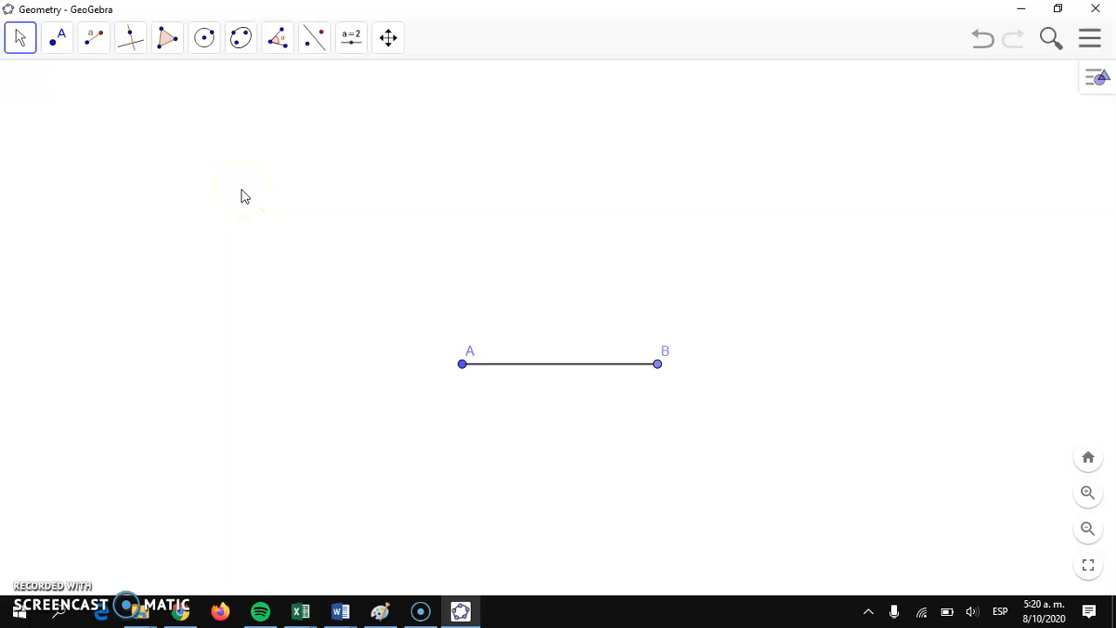
{"action": "left_click", "coordinate": [204, 39]}
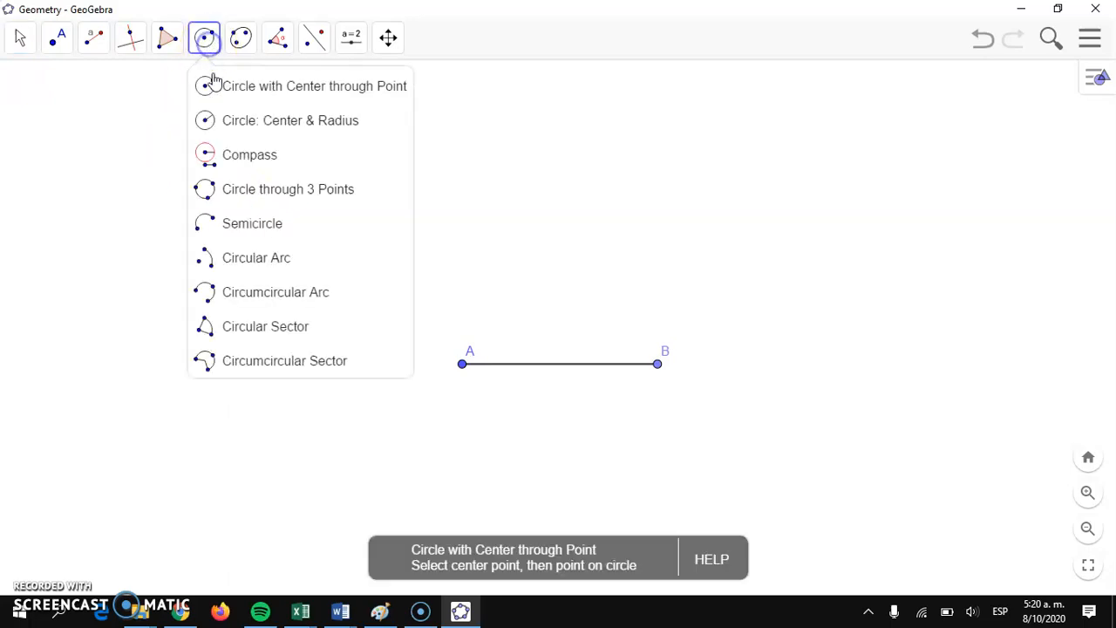
{"action": "left_click", "coordinate": [226, 164]}
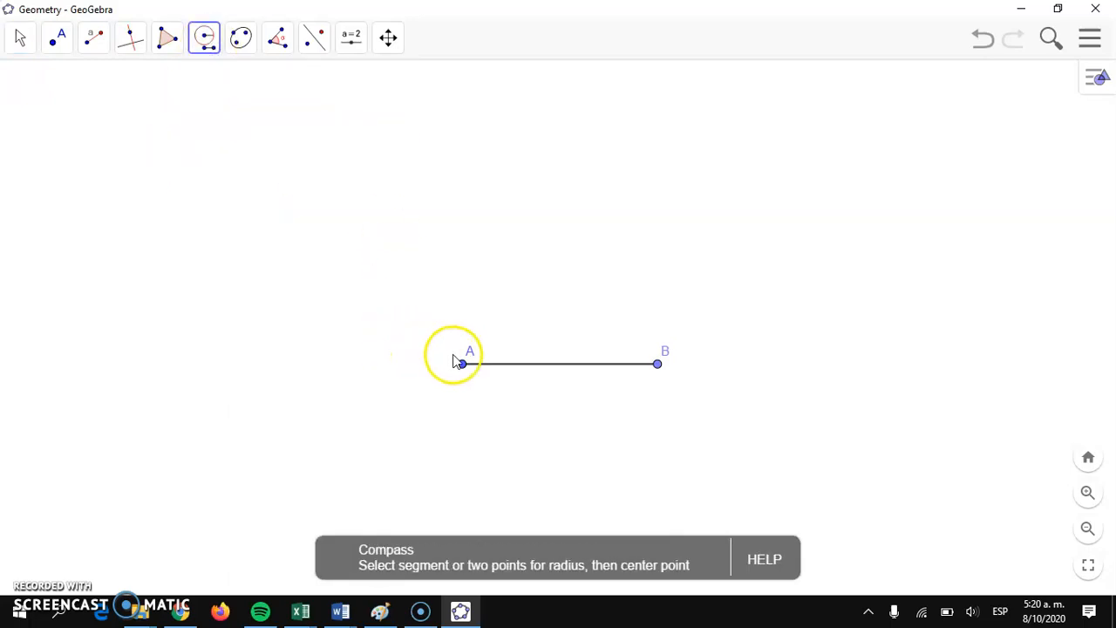
{"action": "left_click", "coordinate": [462, 366]}
{"action": "left_click", "coordinate": [657, 365]}
{"action": "left_click", "coordinate": [659, 366]}
{"action": "left_click", "coordinate": [462, 364]}
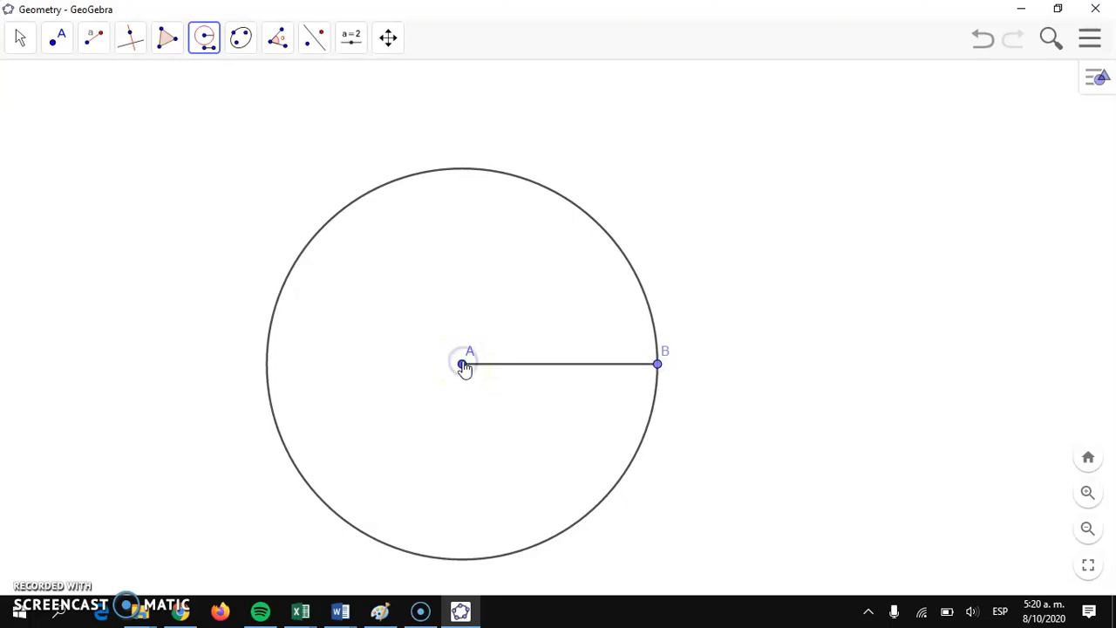
Step: Draw a second compass circle with the same radius AB, centred at point B
{"action": "left_click", "coordinate": [208, 40]}
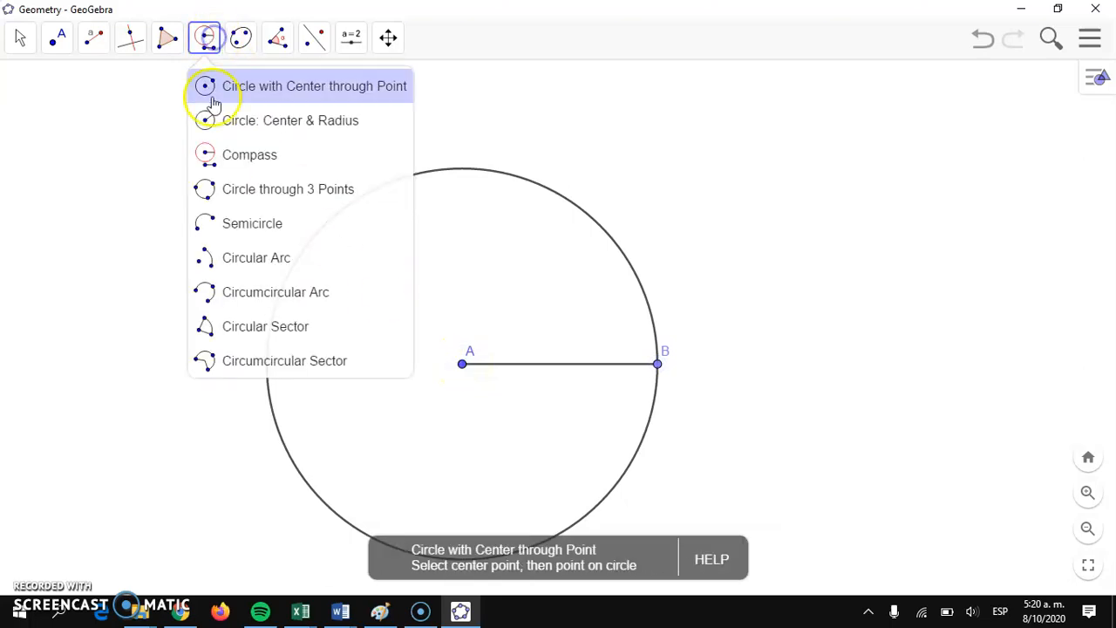
{"action": "left_click", "coordinate": [225, 157]}
{"action": "left_click", "coordinate": [658, 364]}
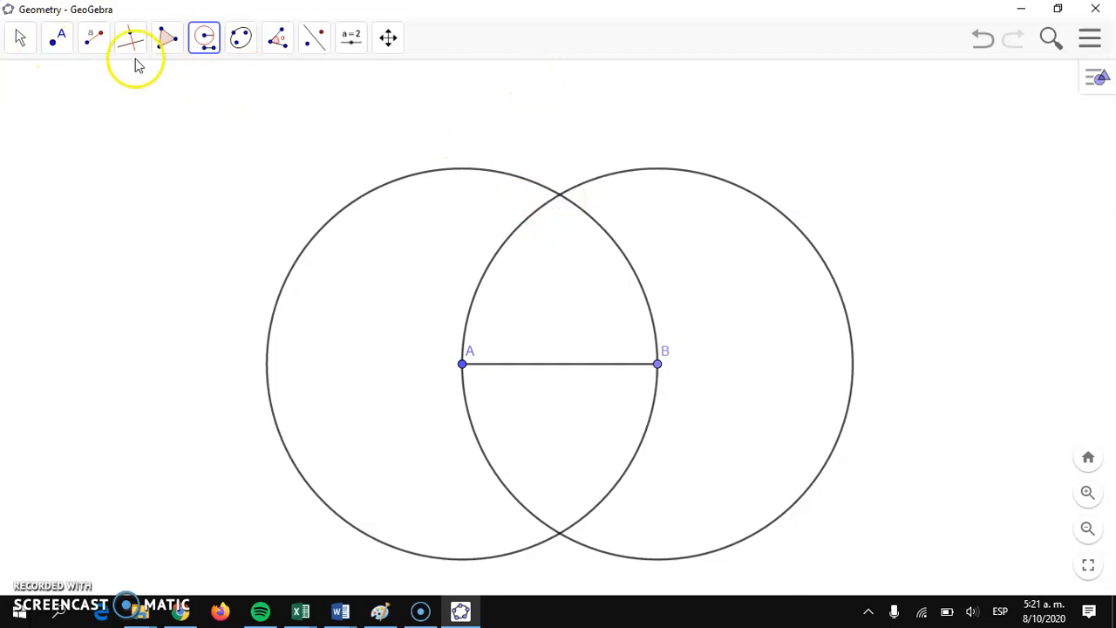
Step: Colour both circles, the one centred at A and the one centred at B, purple
{"action": "left_click", "coordinate": [17, 37]}
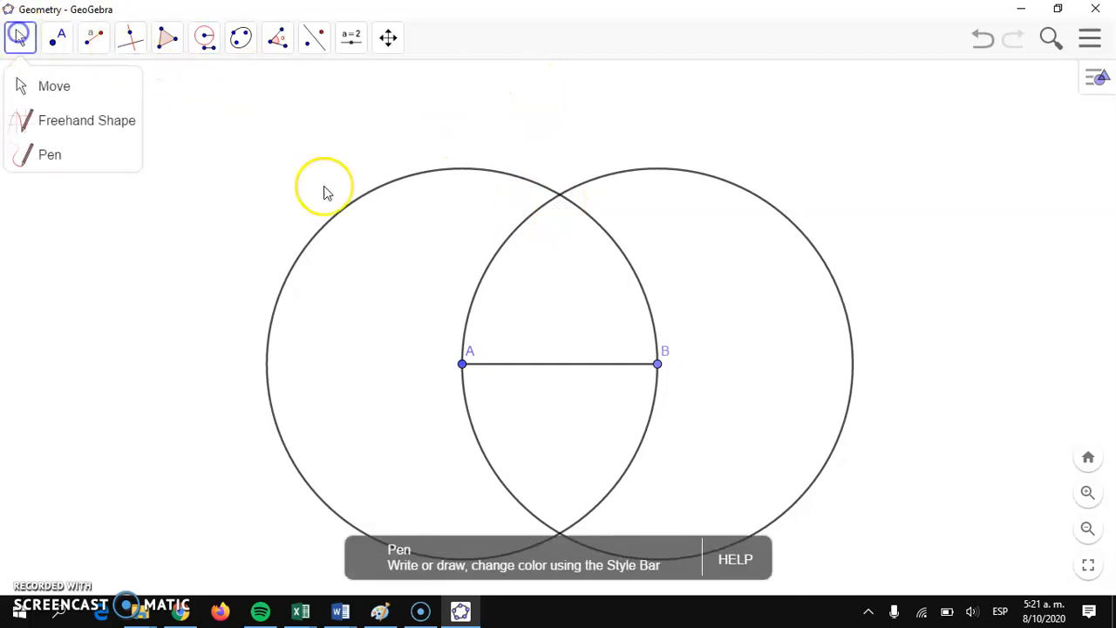
{"action": "left_click", "coordinate": [82, 84]}
{"action": "left_click", "coordinate": [417, 174]}
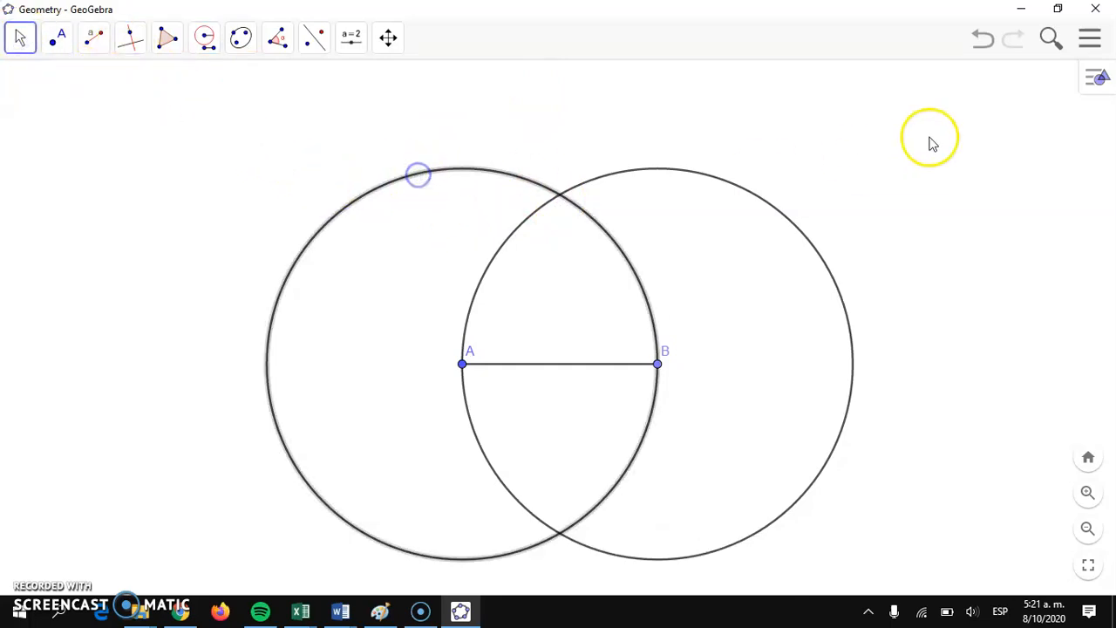
{"action": "left_click", "coordinate": [1102, 82]}
{"action": "left_click", "coordinate": [904, 77]}
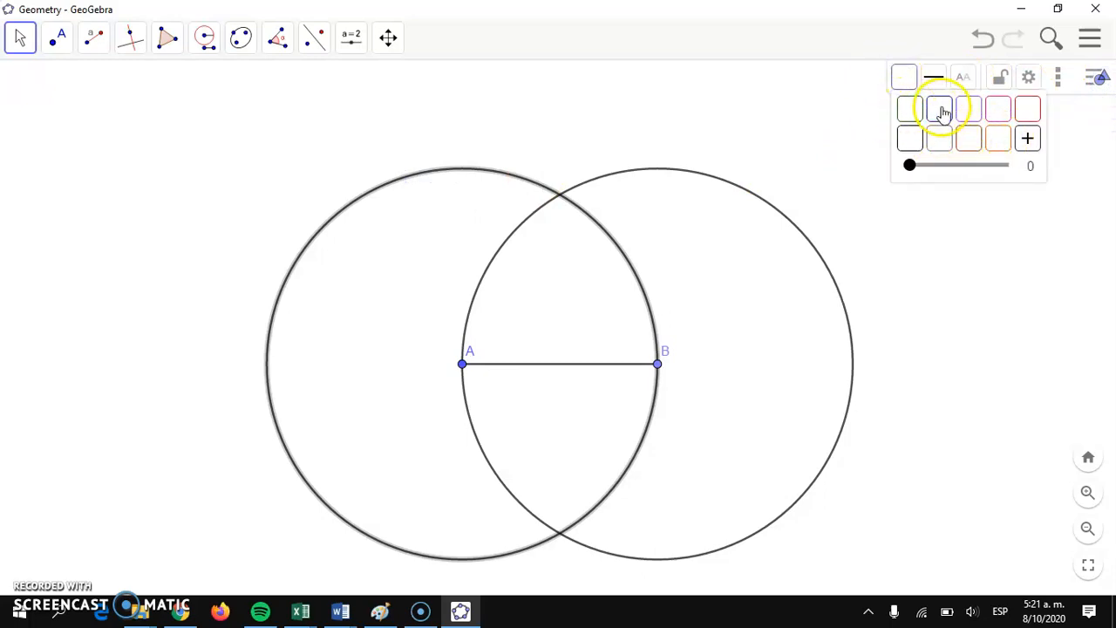
{"action": "left_click", "coordinate": [968, 110]}
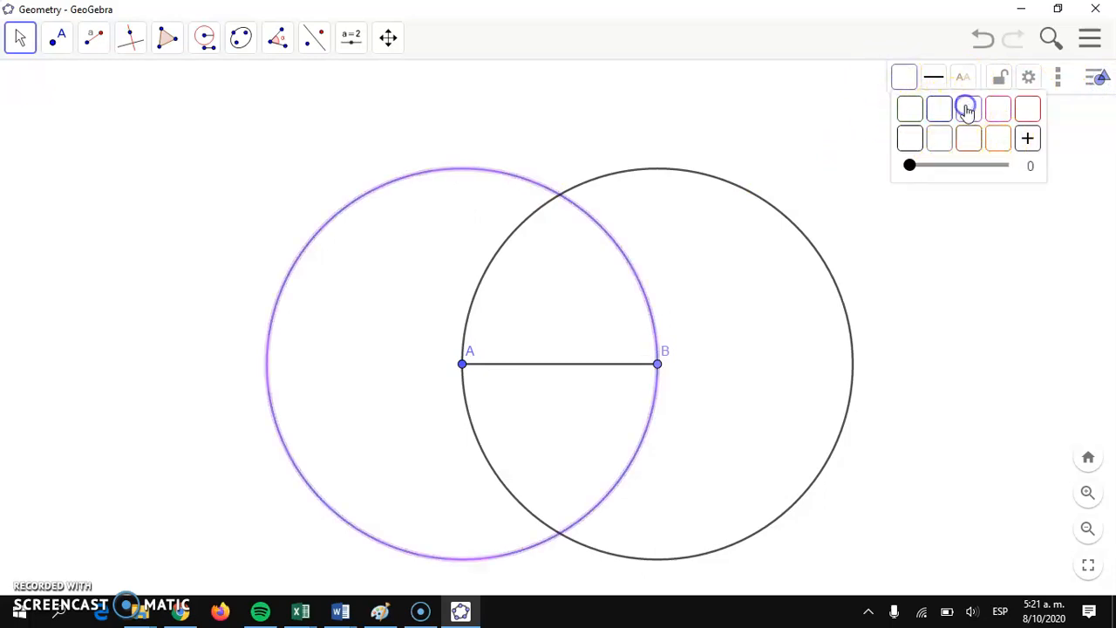
{"action": "left_click", "coordinate": [729, 181]}
{"action": "left_click", "coordinate": [901, 78]}
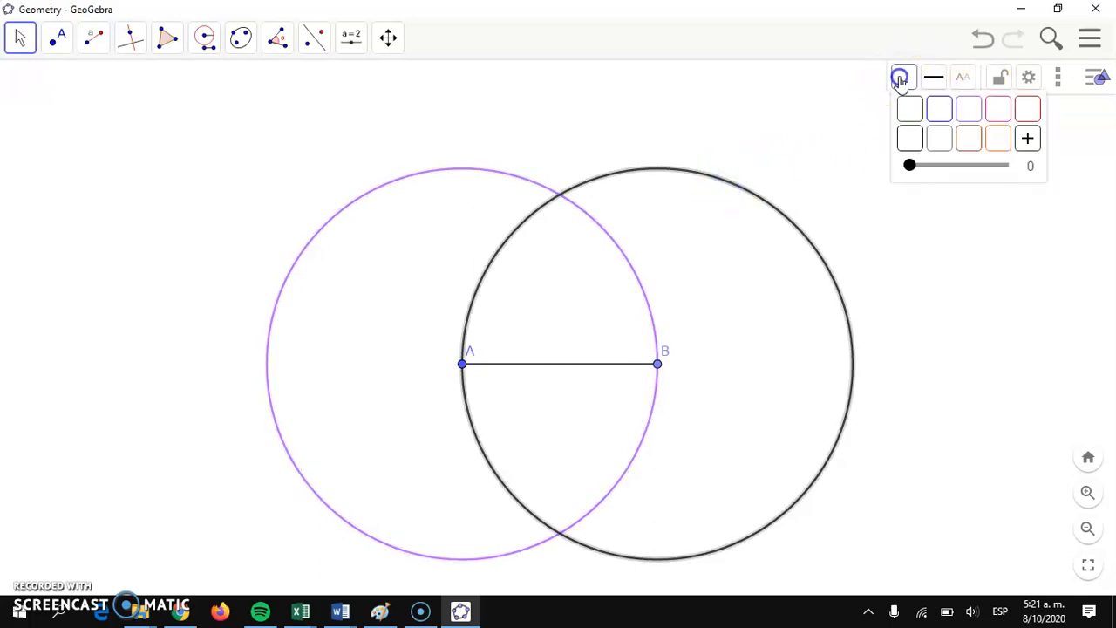
{"action": "left_click", "coordinate": [966, 112]}
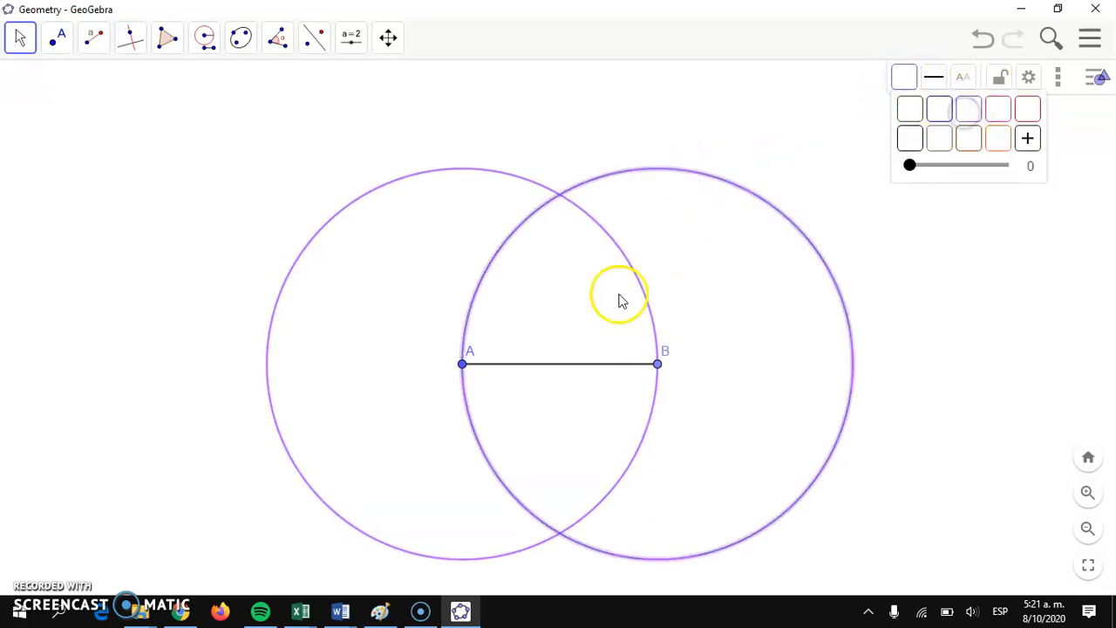
Step: Mark the upper intersection point of the two purple circles with the Intersect tool
{"action": "left_click", "coordinate": [56, 40]}
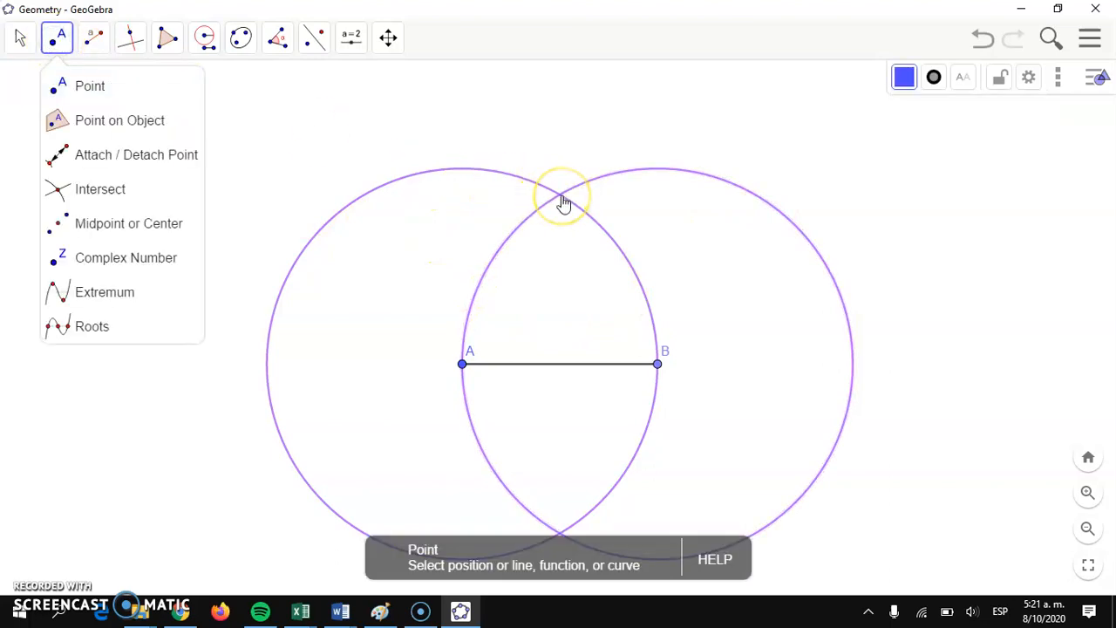
{"action": "left_click", "coordinate": [65, 190]}
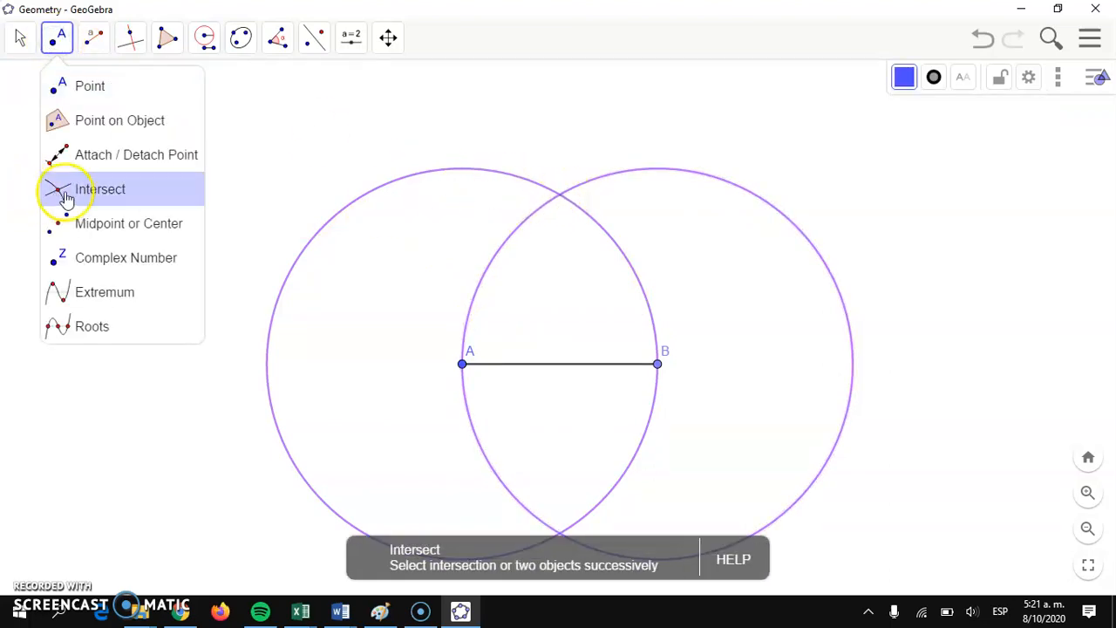
{"action": "left_click", "coordinate": [559, 196]}
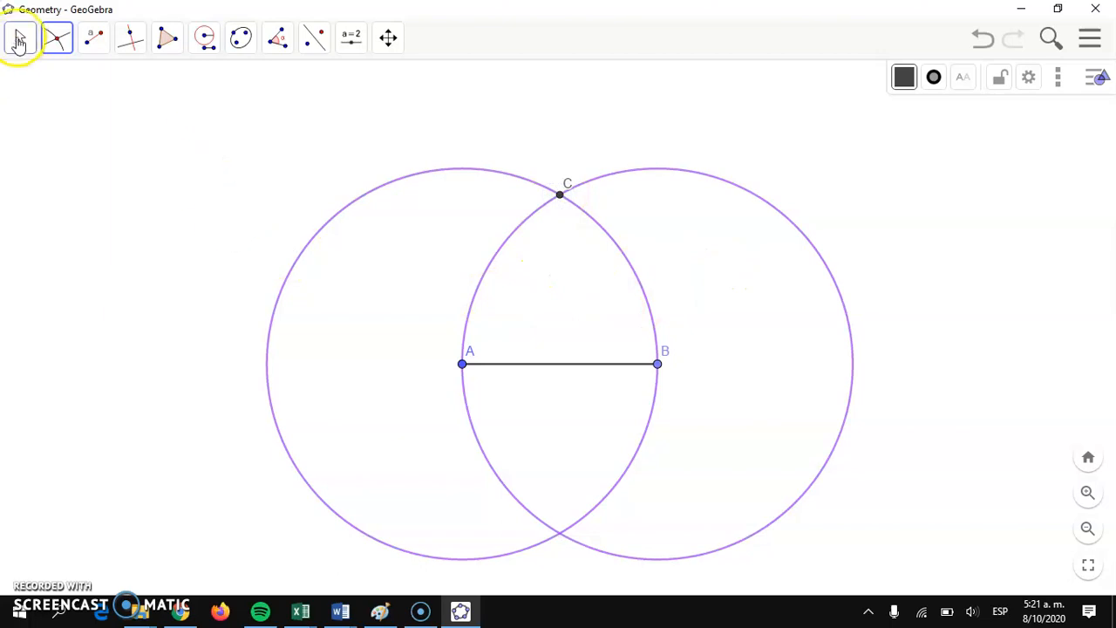
Step: Draw a circle centred at intersection point C and passing through point B
{"action": "left_click", "coordinate": [19, 41]}
{"action": "left_click", "coordinate": [27, 78]}
{"action": "left_click_drag", "start_coordinate": [573, 122], "coordinate": [561, 199]}
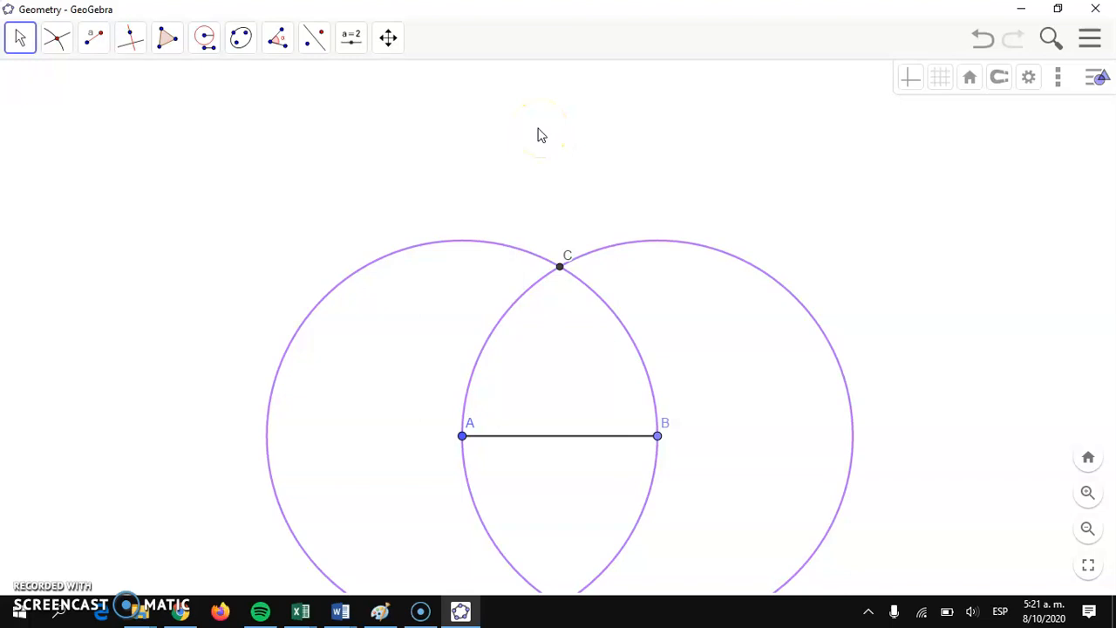
{"action": "left_click", "coordinate": [207, 43]}
{"action": "left_click", "coordinate": [233, 84]}
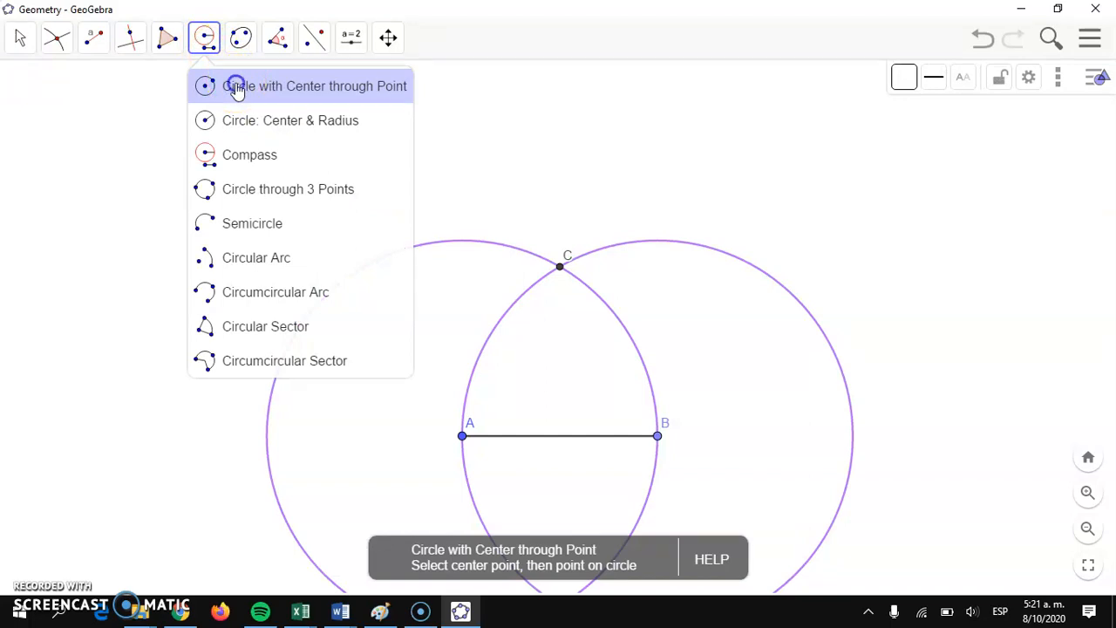
{"action": "left_click", "coordinate": [235, 88]}
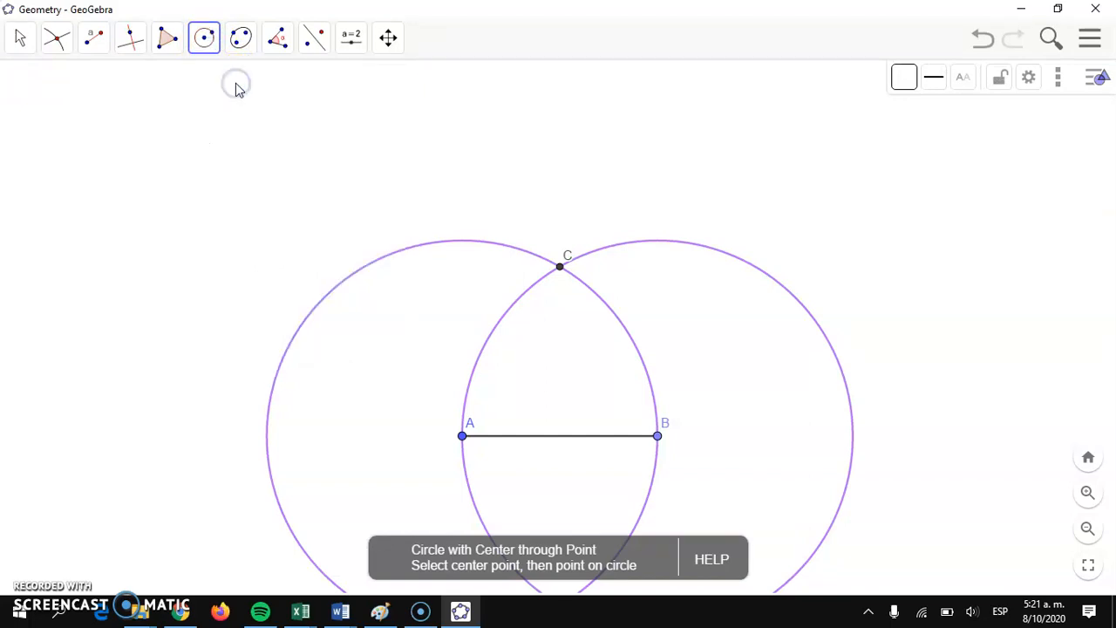
{"action": "left_click", "coordinate": [560, 268]}
{"action": "left_click_drag", "start_coordinate": [561, 272], "coordinate": [658, 445]}
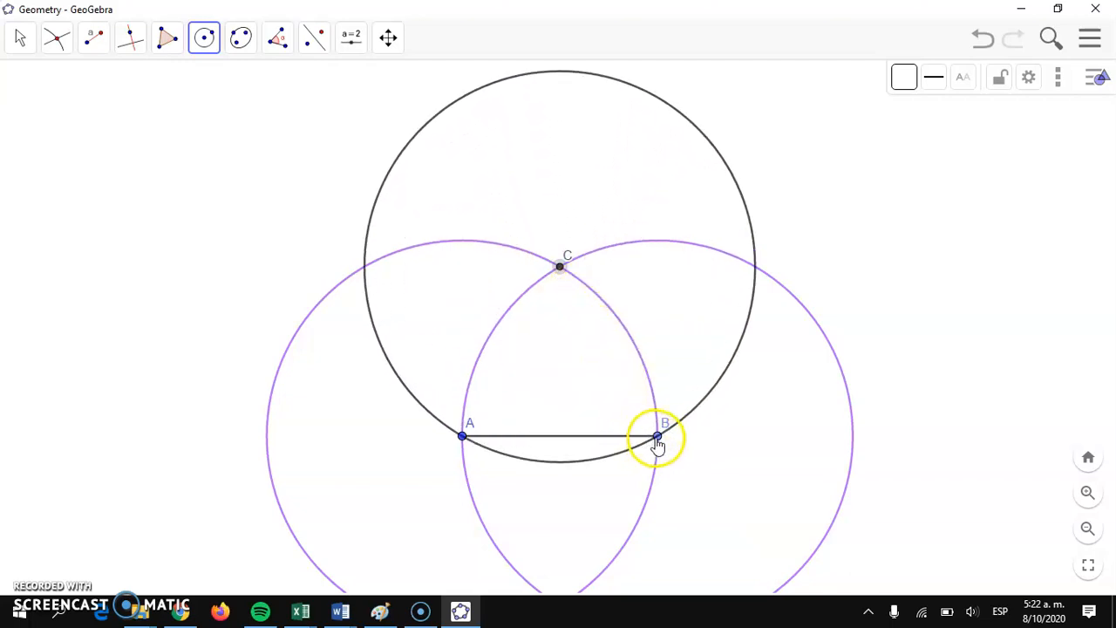
{"action": "left_click", "coordinate": [656, 433]}
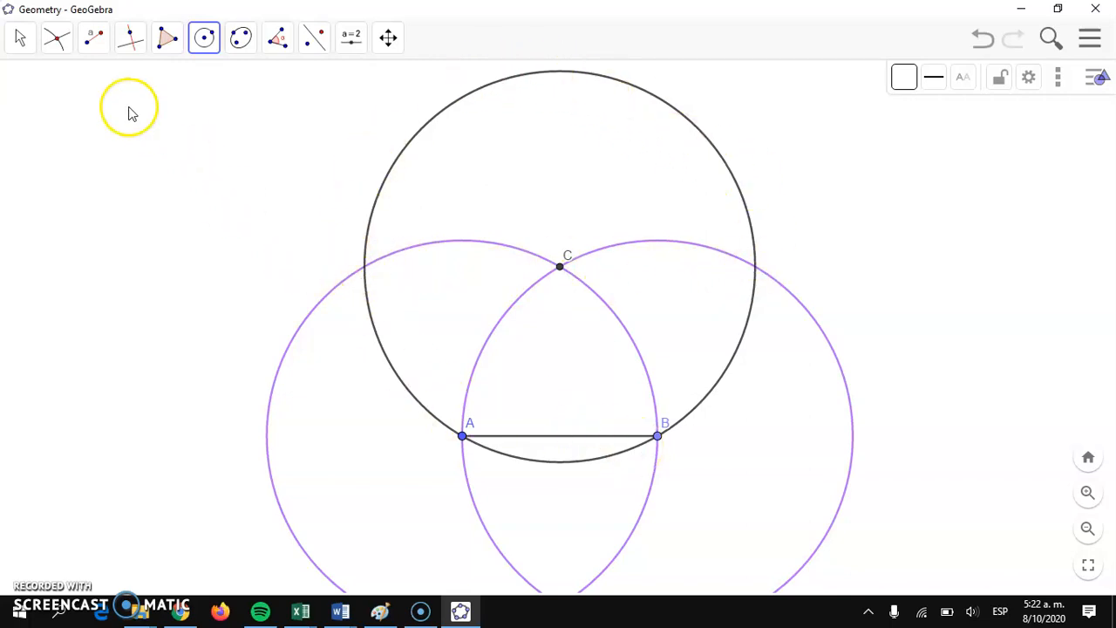
Step: Mark the outer intersection points of the circle centred at C with the two purple circles, one on each side
{"action": "left_click", "coordinate": [54, 38]}
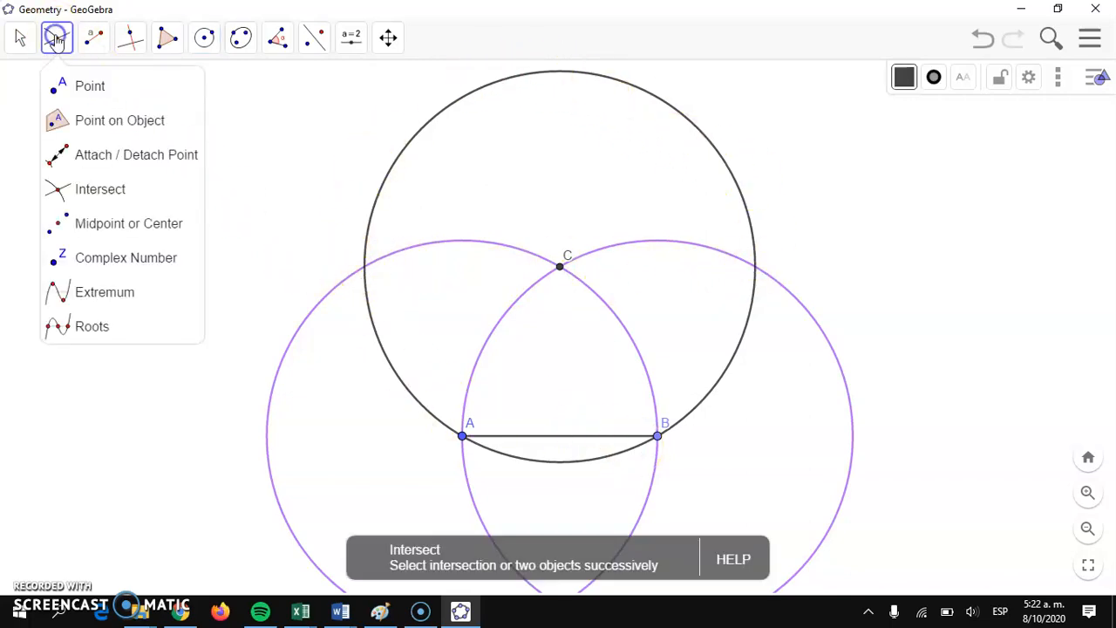
{"action": "left_click", "coordinate": [59, 192]}
{"action": "left_click", "coordinate": [363, 269]}
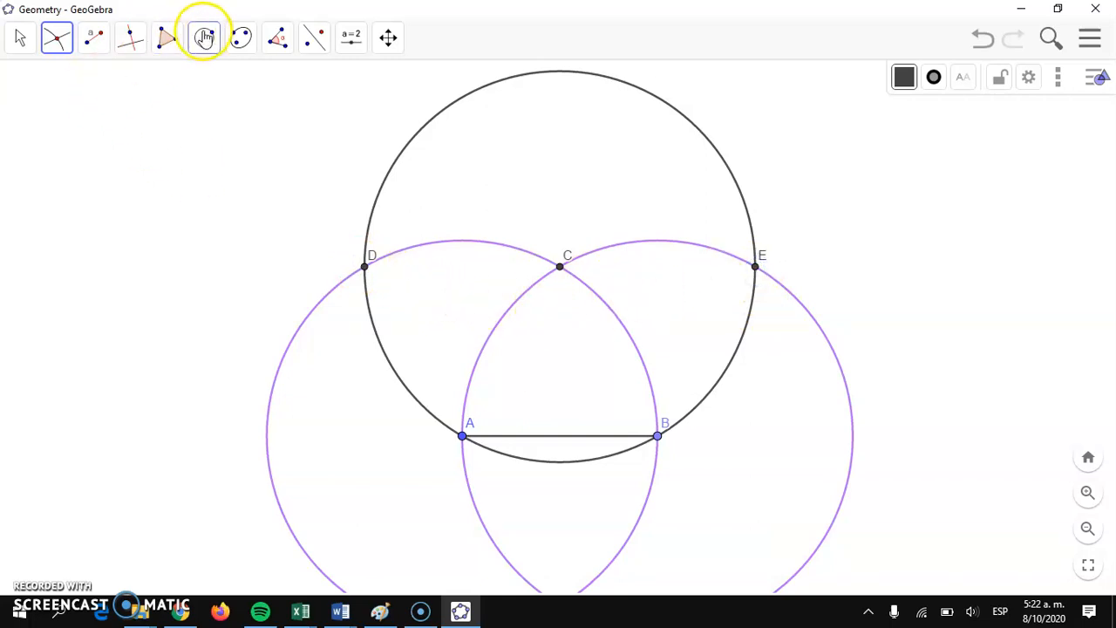
Step: Draw a compass circle with radius AB centred at point D and colour it orange
{"action": "left_click", "coordinate": [205, 43]}
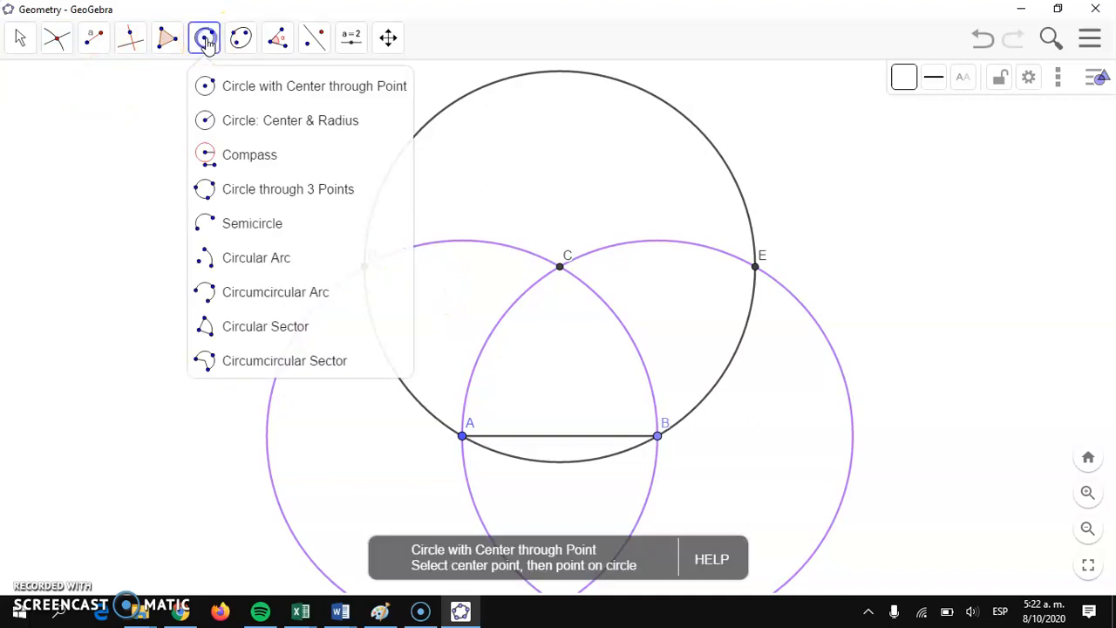
{"action": "left_click", "coordinate": [204, 152]}
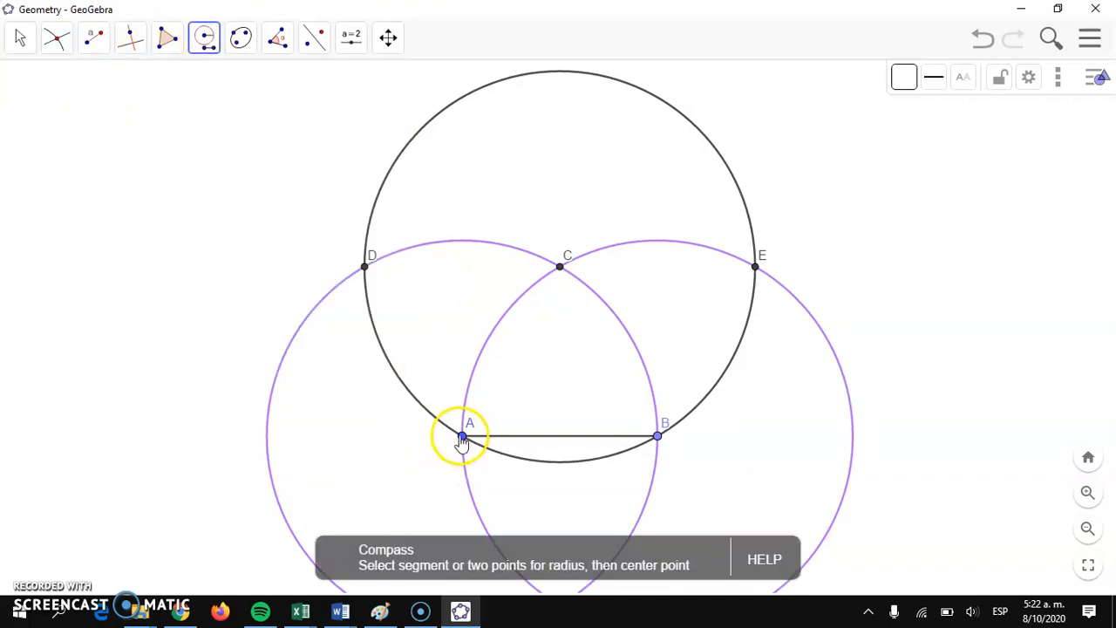
{"action": "left_click", "coordinate": [462, 435]}
{"action": "left_click", "coordinate": [656, 436]}
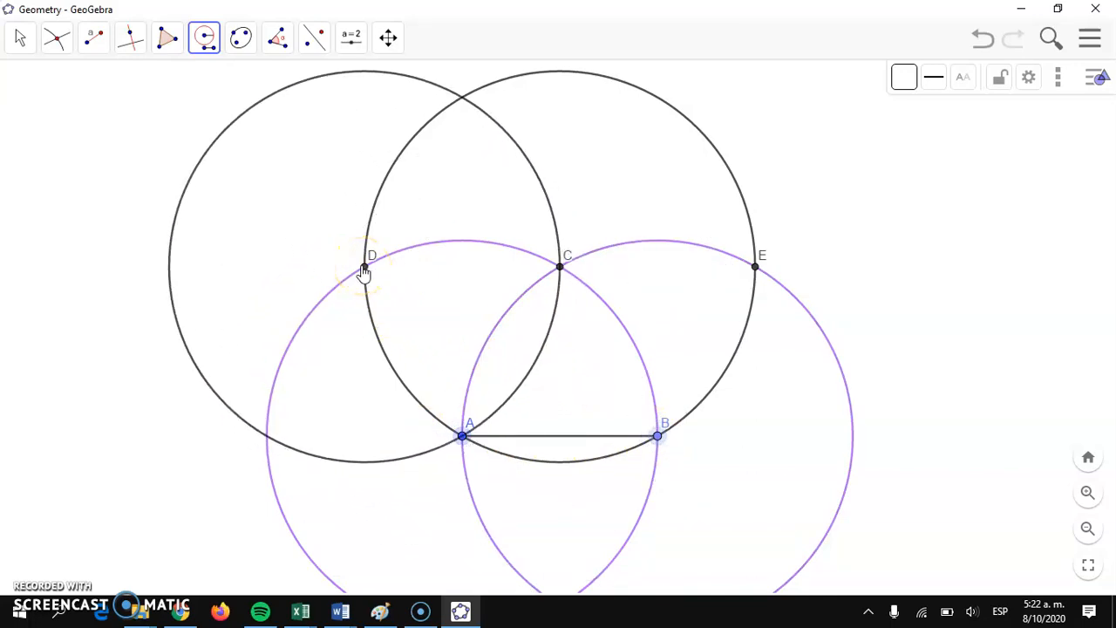
{"action": "left_click", "coordinate": [205, 39]}
{"action": "left_click", "coordinate": [907, 80]}
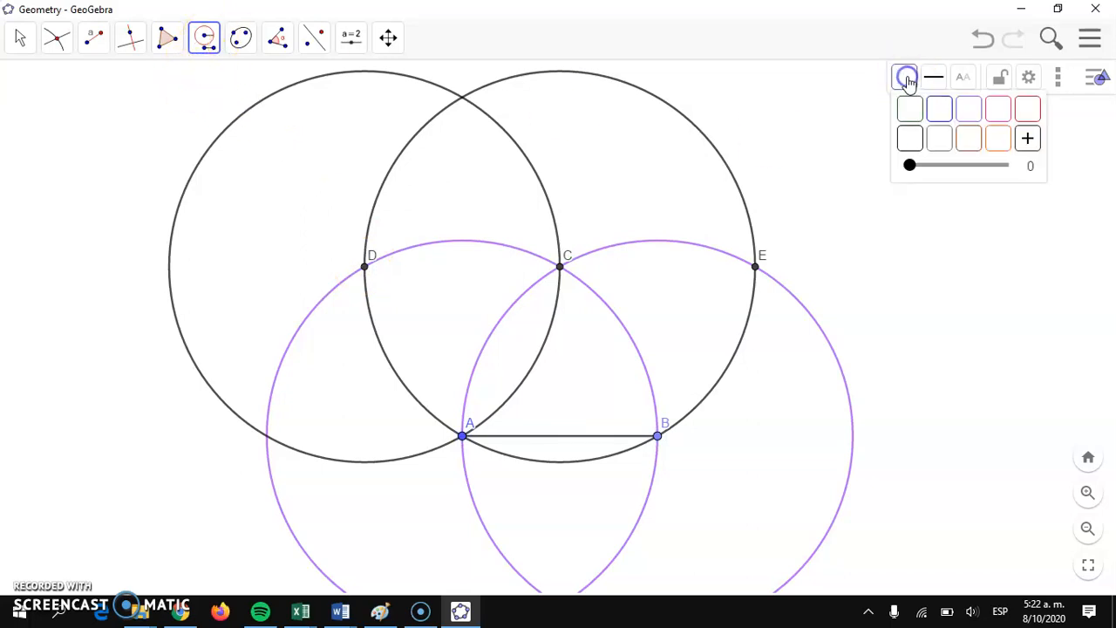
{"action": "left_click", "coordinate": [1000, 141]}
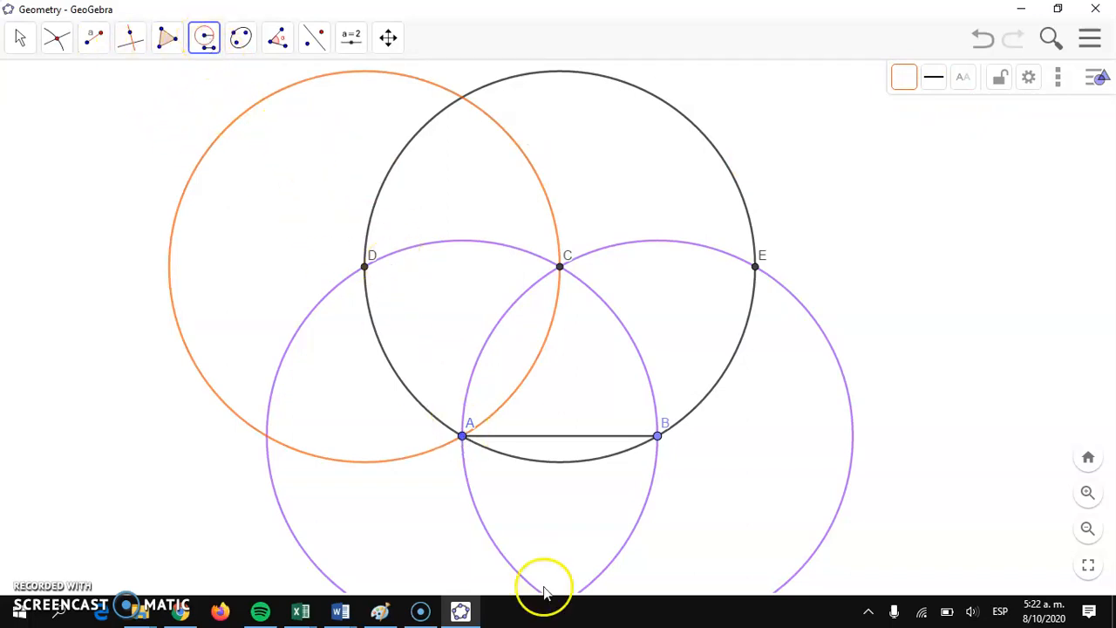
Step: Draw another orange compass circle with radius AB, centred at point E
{"action": "left_click", "coordinate": [461, 435]}
{"action": "left_click", "coordinate": [658, 435]}
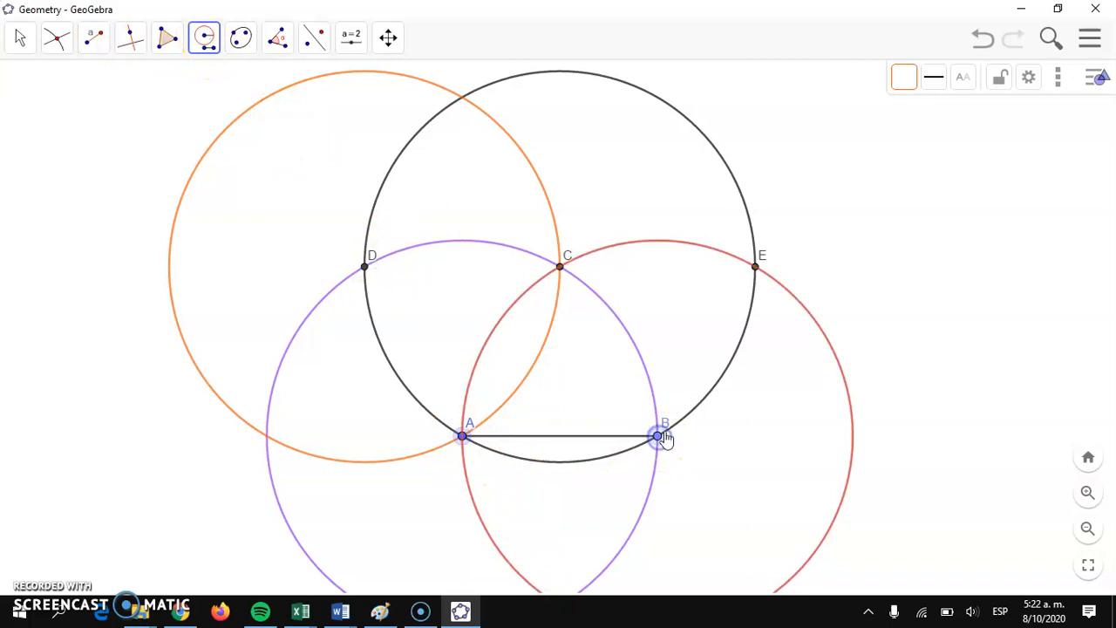
Step: Mark the upper intersection points of the black circle centred at C with the two orange circles
{"action": "left_click", "coordinate": [755, 267]}
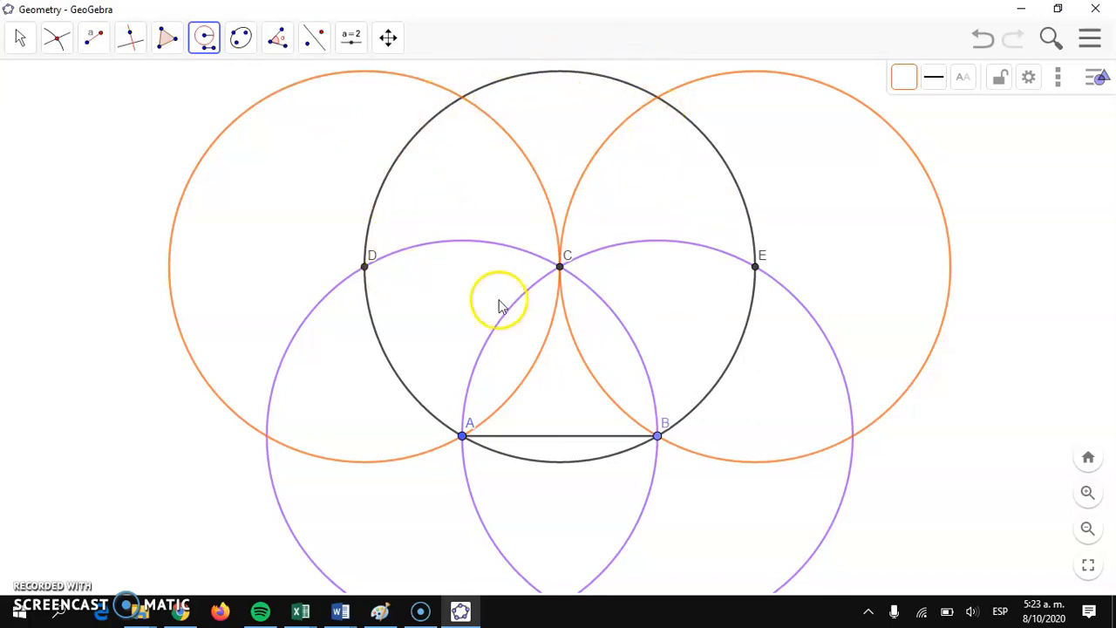
{"action": "left_click", "coordinate": [54, 44]}
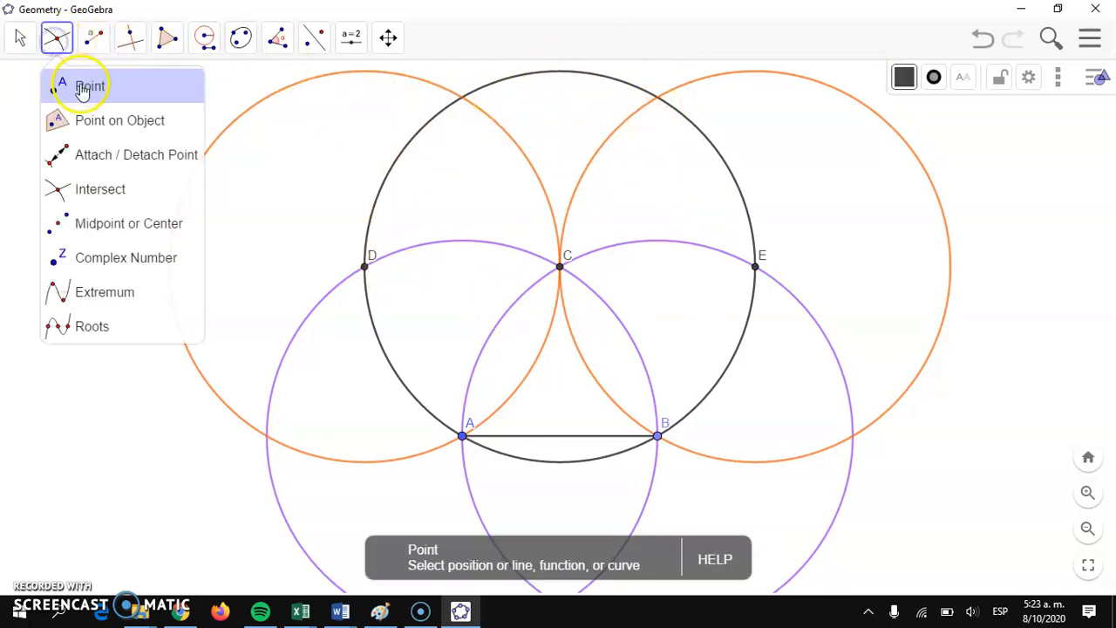
{"action": "left_click", "coordinate": [77, 184]}
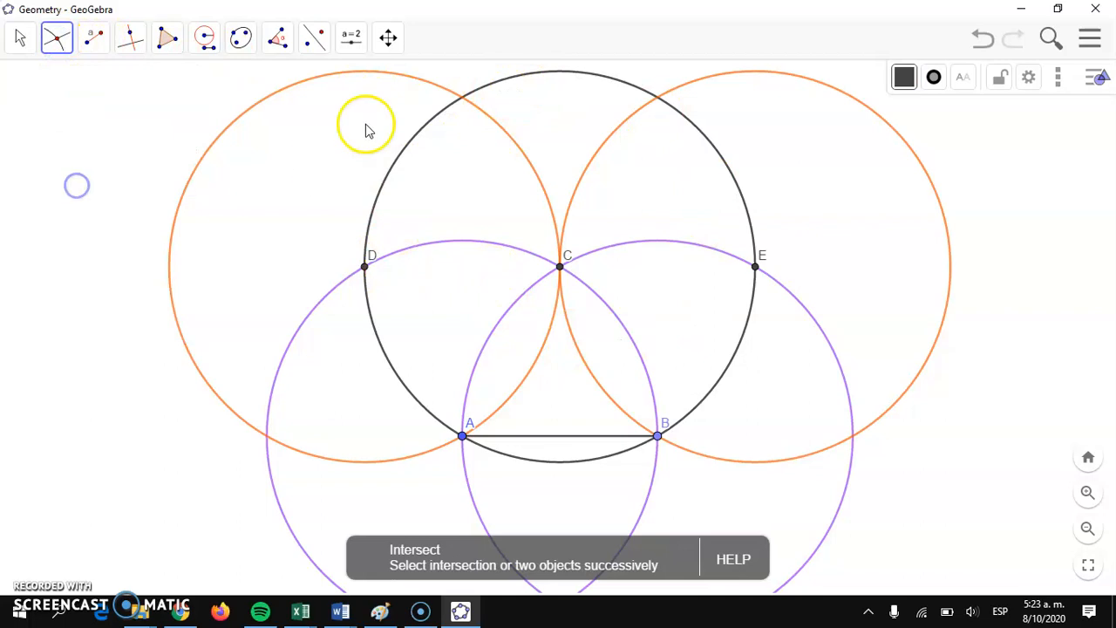
{"action": "left_click", "coordinate": [462, 98]}
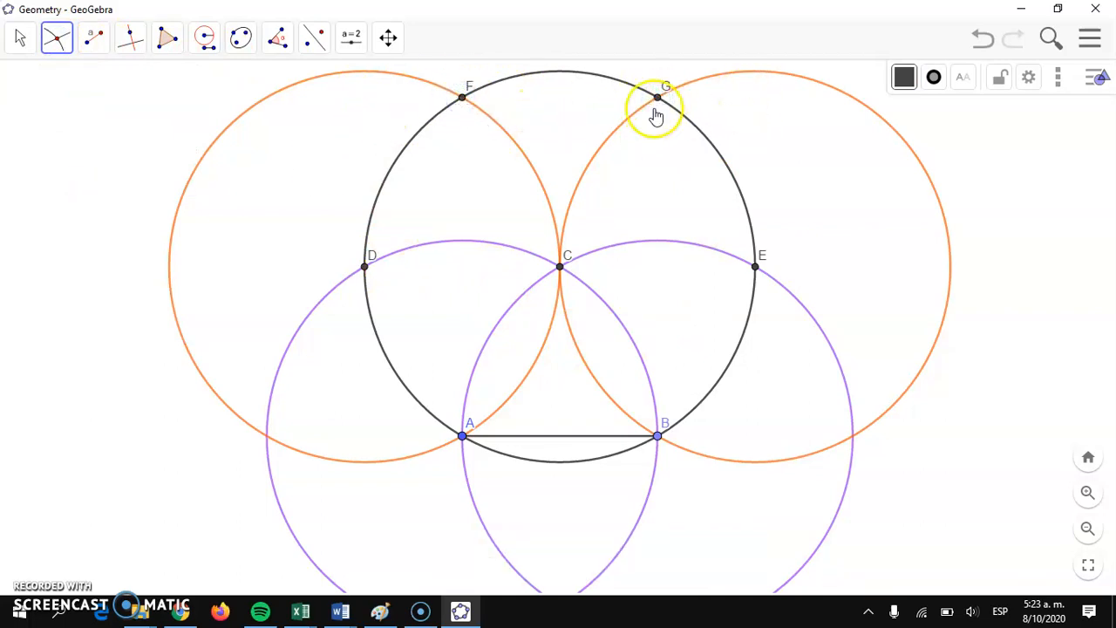
Step: Draw segments BE, EG, GF, FD and DA to complete the hexagon's sides
{"action": "left_click", "coordinate": [92, 46]}
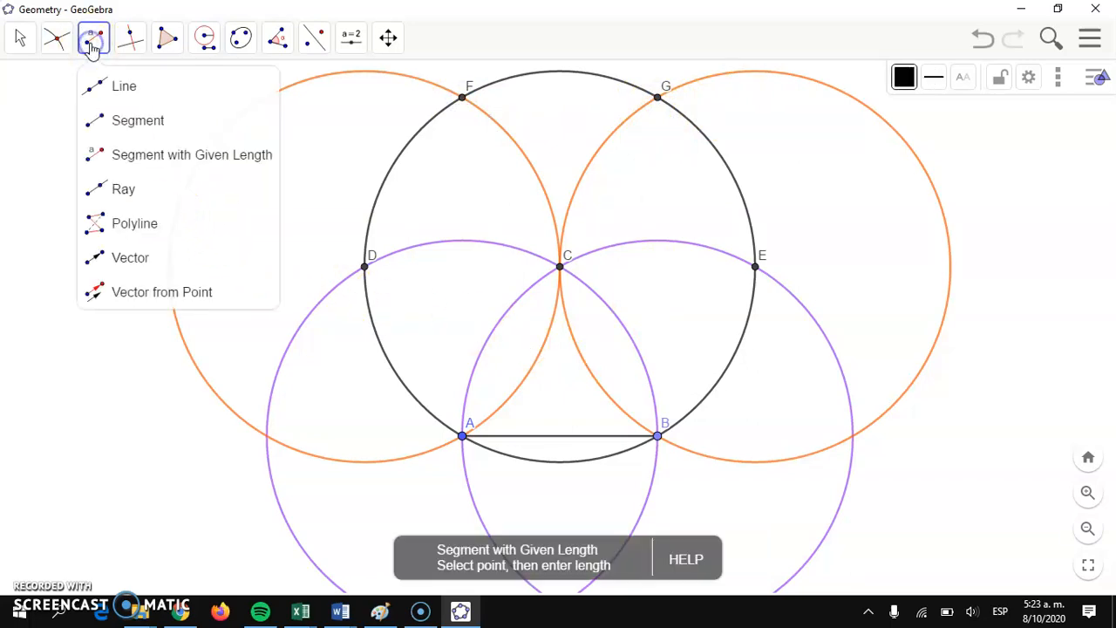
{"action": "left_click", "coordinate": [119, 123]}
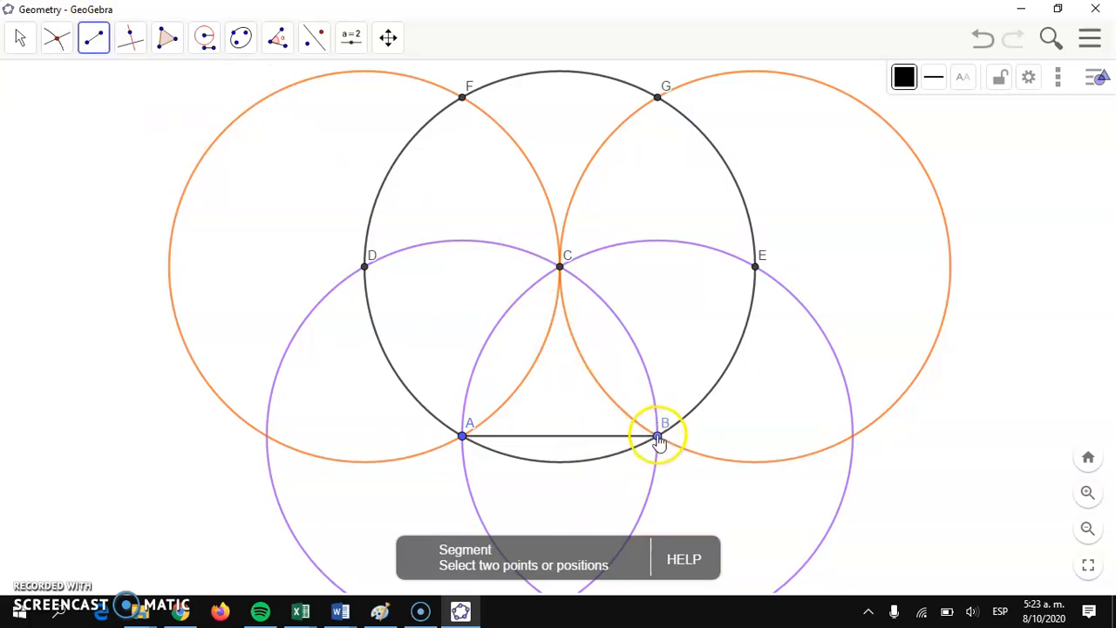
{"action": "left_click_drag", "start_coordinate": [658, 442], "coordinate": [760, 278]}
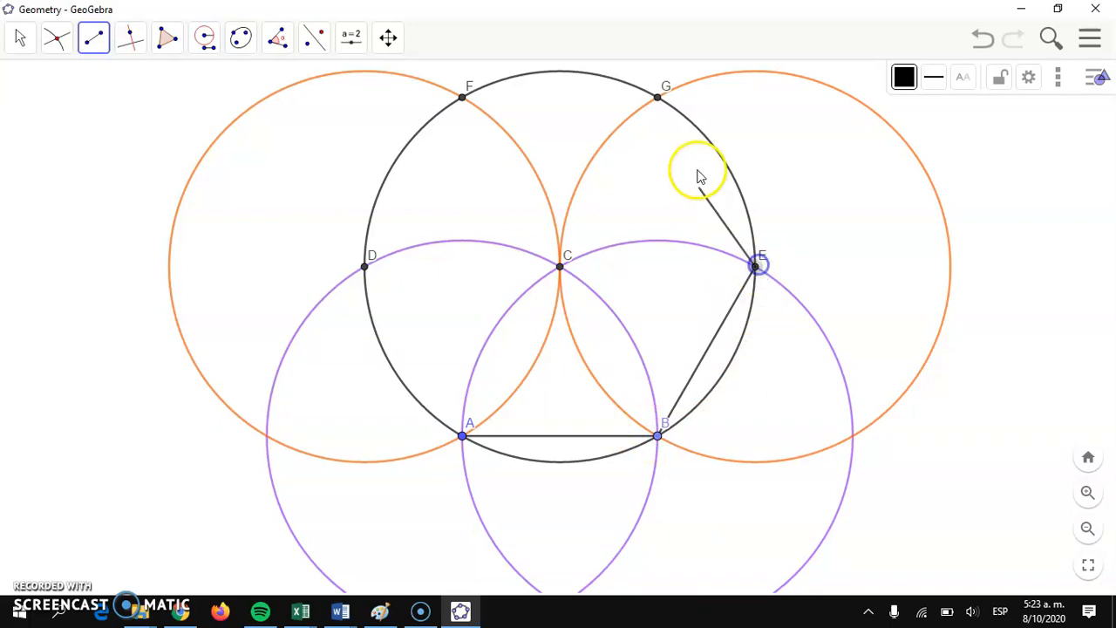
{"action": "left_click", "coordinate": [660, 97]}
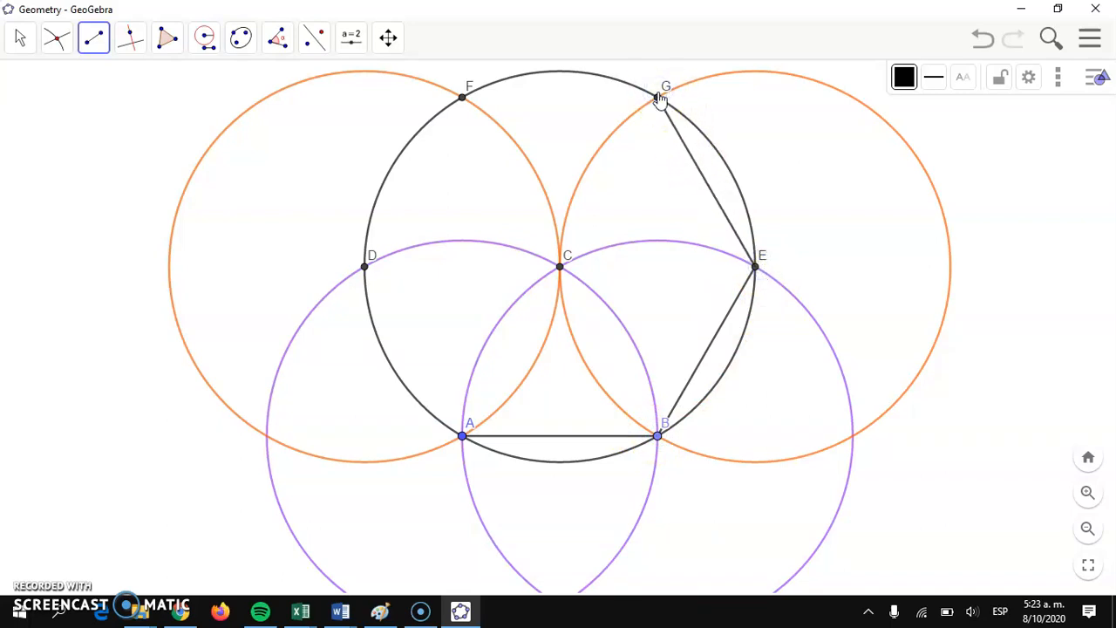
{"action": "mouse_move", "coordinate": [660, 97]}
{"action": "left_mouse_down"}
{"action": "mouse_move", "coordinate": [469, 103]}
{"action": "mouse_move", "coordinate": [368, 249]}
{"action": "mouse_move", "coordinate": [365, 264]}
{"action": "mouse_move", "coordinate": [410, 368]}
{"action": "mouse_move", "coordinate": [466, 440]}
{"action": "left_mouse_up"}
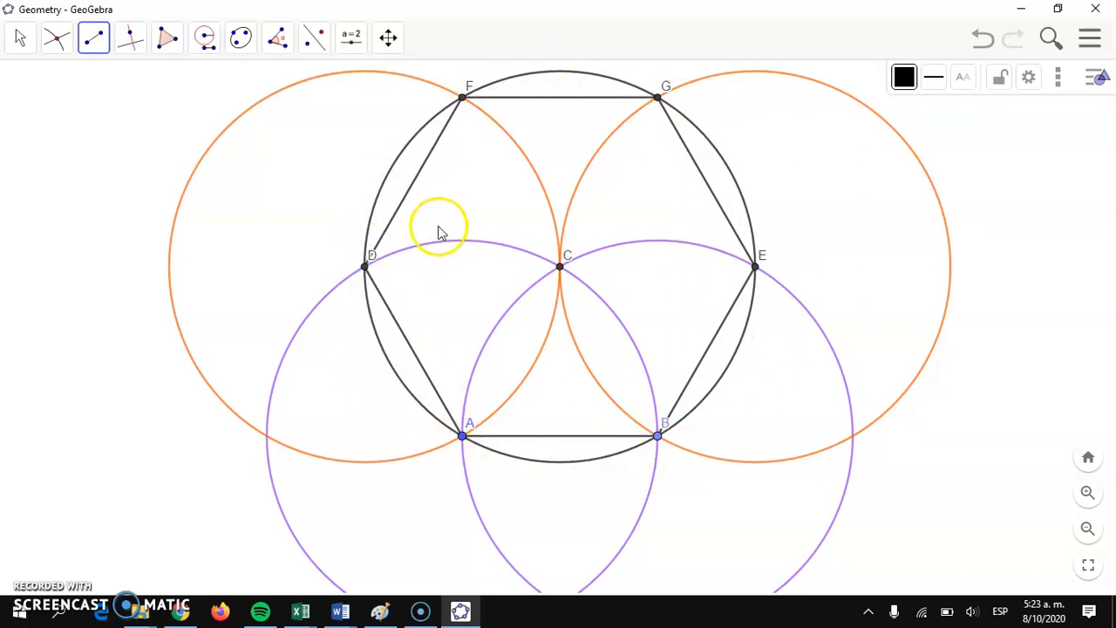
Step: Show the Algebra view alongside the hexagon drawing
{"action": "left_click", "coordinate": [1093, 42]}
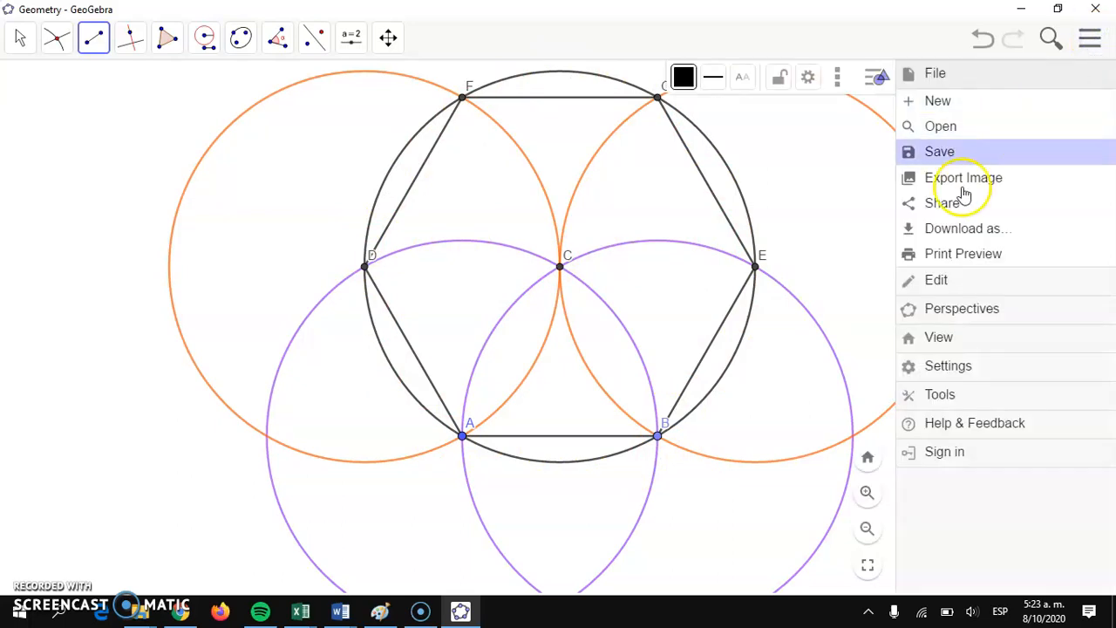
{"action": "left_click", "coordinate": [963, 339]}
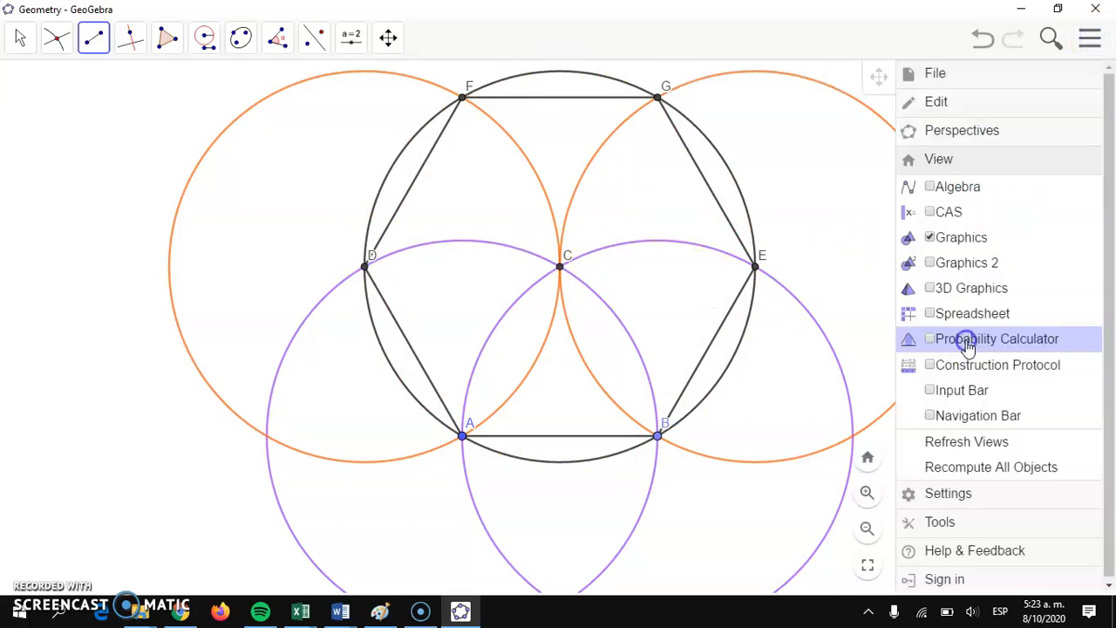
{"action": "left_click", "coordinate": [945, 188]}
Step: Hide the five construction circles c, d, e, g and h, leaving the hexagon and its points displayed
{"action": "scroll", "coordinate": [169, 242], "scroll_direction": "up", "scroll_amount": 5}
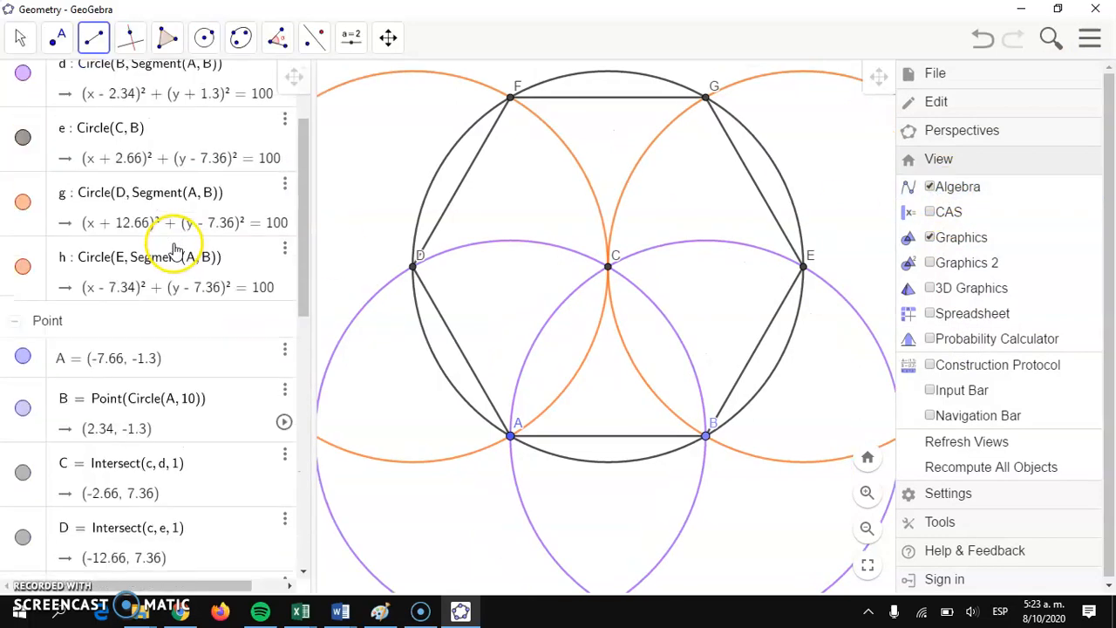
{"action": "scroll", "coordinate": [173, 248], "scroll_direction": "up", "scroll_amount": 3}
{"action": "left_click", "coordinate": [23, 129]}
{"action": "left_click", "coordinate": [23, 192]}
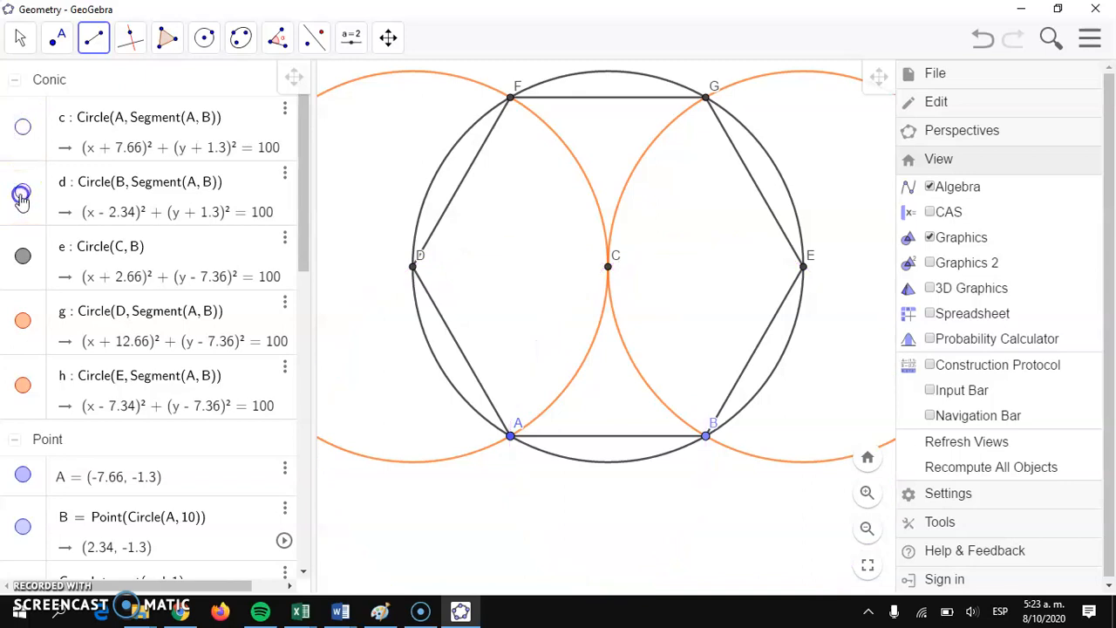
{"action": "left_click", "coordinate": [21, 258]}
{"action": "left_click", "coordinate": [23, 323]}
{"action": "left_click", "coordinate": [29, 396]}
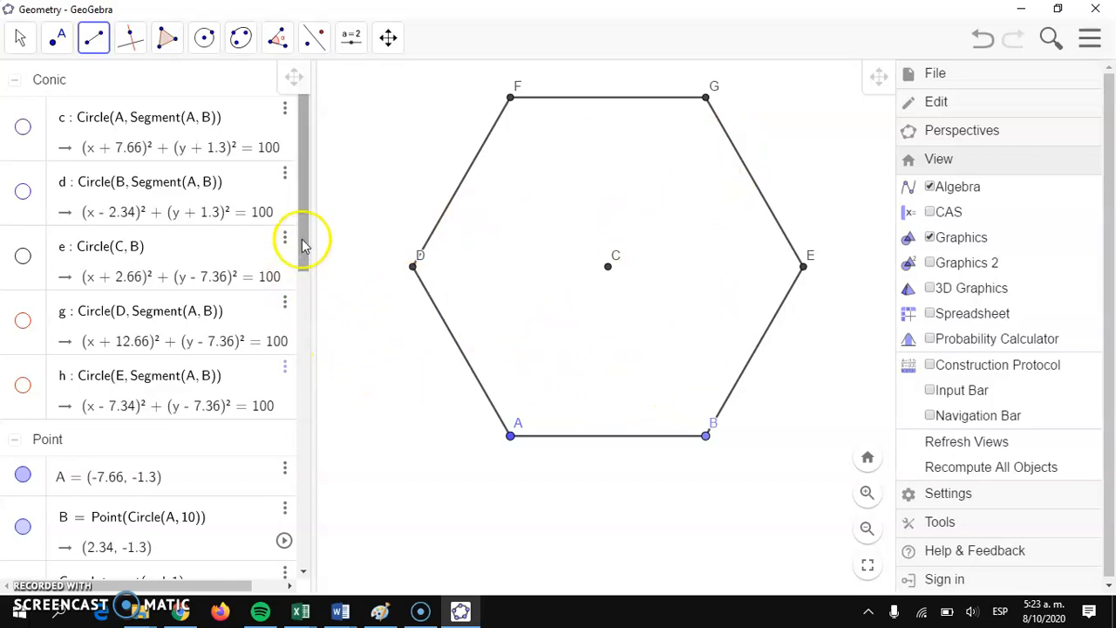
Step: Construct the perpendicular bisector of the hexagon's lower side AB
{"action": "left_click_drag", "start_coordinate": [302, 262], "coordinate": [237, 548]}
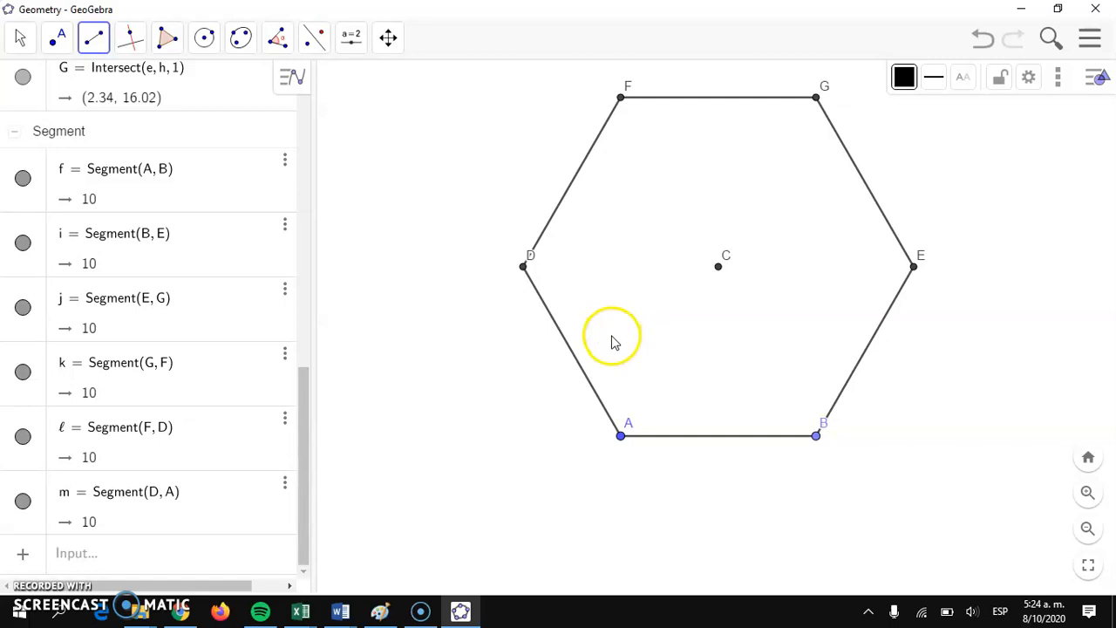
{"action": "left_click", "coordinate": [17, 567]}
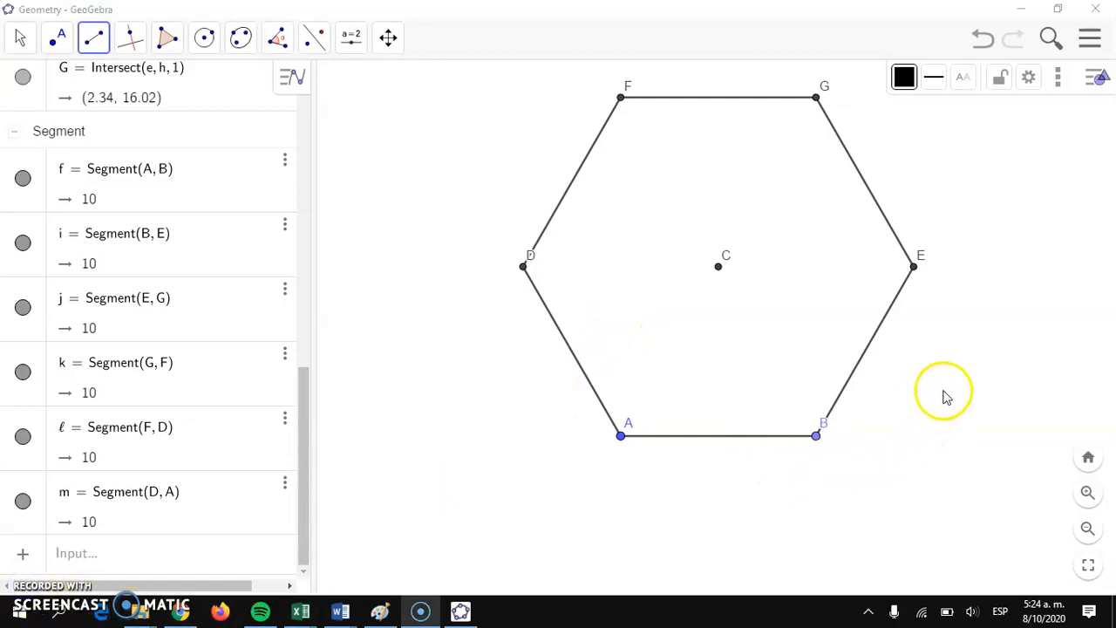
{"action": "scroll", "coordinate": [941, 371], "scroll_direction": "down", "scroll_amount": 3}
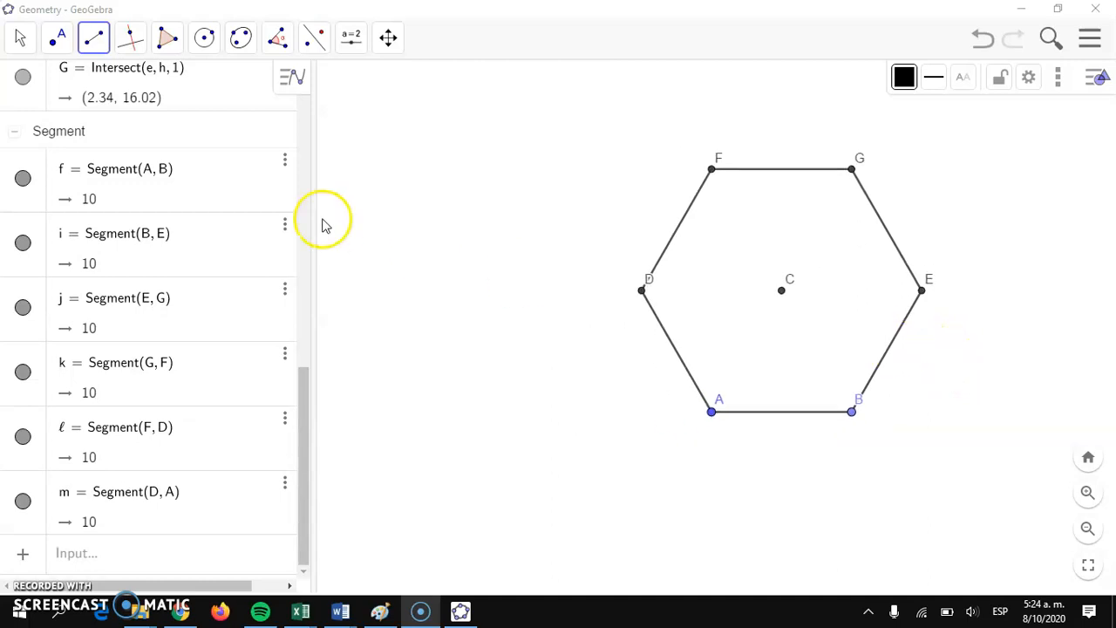
{"action": "left_click", "coordinate": [23, 39]}
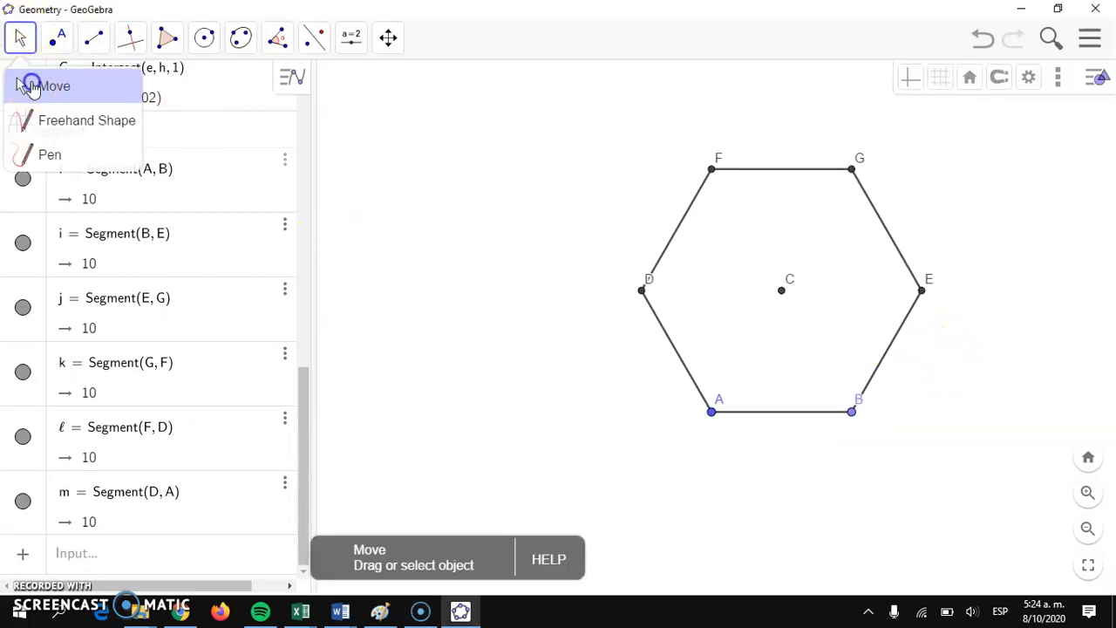
{"action": "left_click", "coordinate": [29, 82]}
{"action": "left_click_drag", "start_coordinate": [519, 162], "coordinate": [436, 122]}
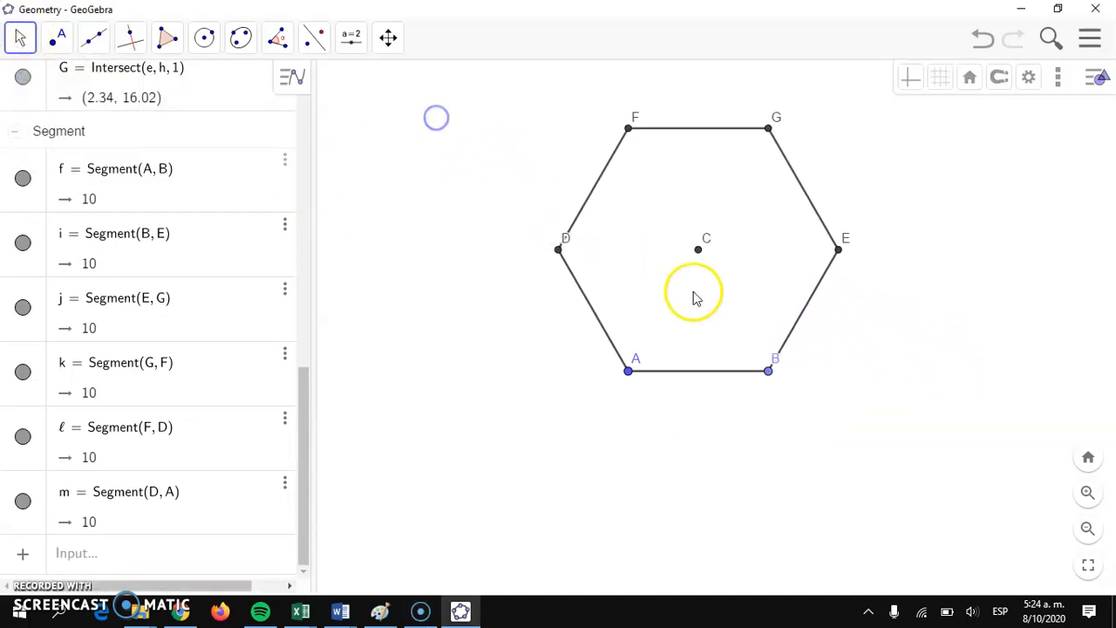
{"action": "left_click_drag", "start_coordinate": [997, 343], "coordinate": [934, 307]}
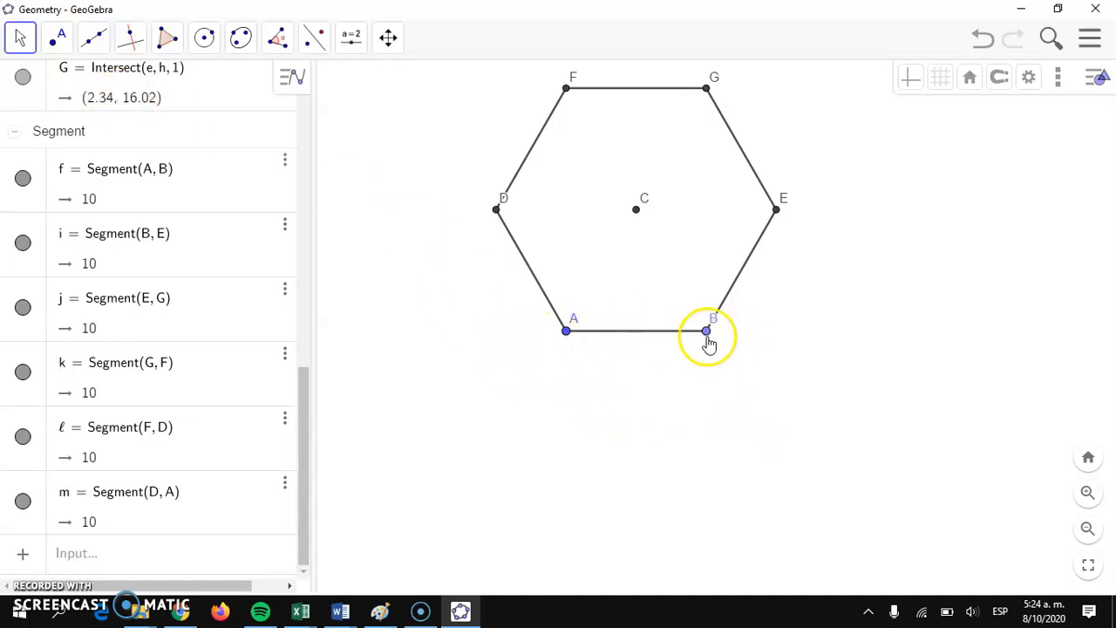
{"action": "left_click", "coordinate": [130, 37]}
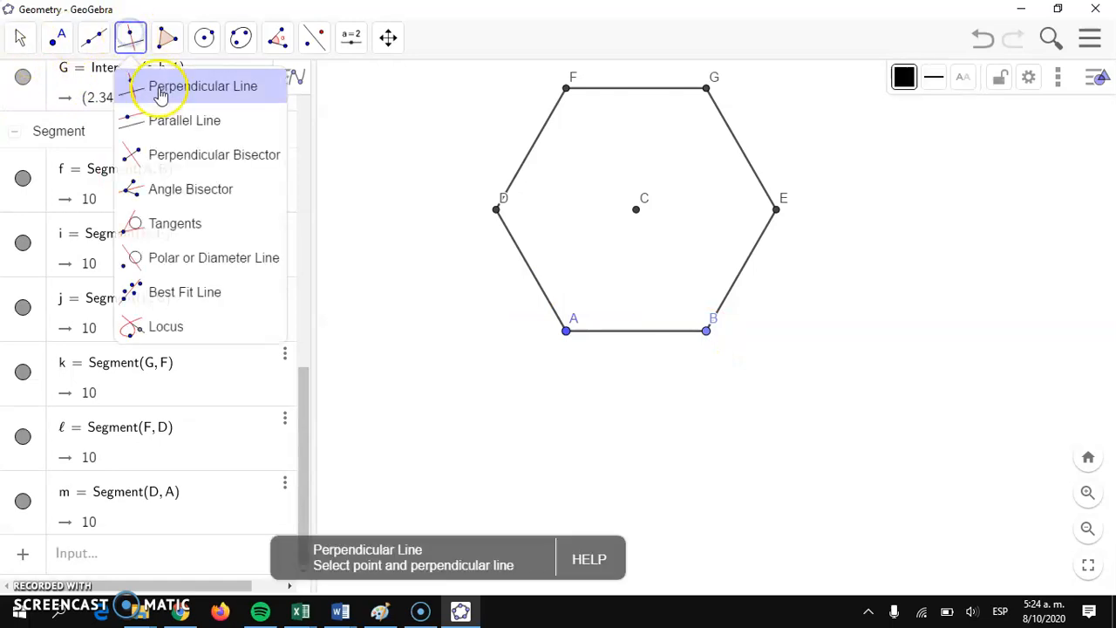
{"action": "left_click", "coordinate": [162, 155]}
{"action": "left_click_drag", "start_coordinate": [564, 335], "coordinate": [713, 339]}
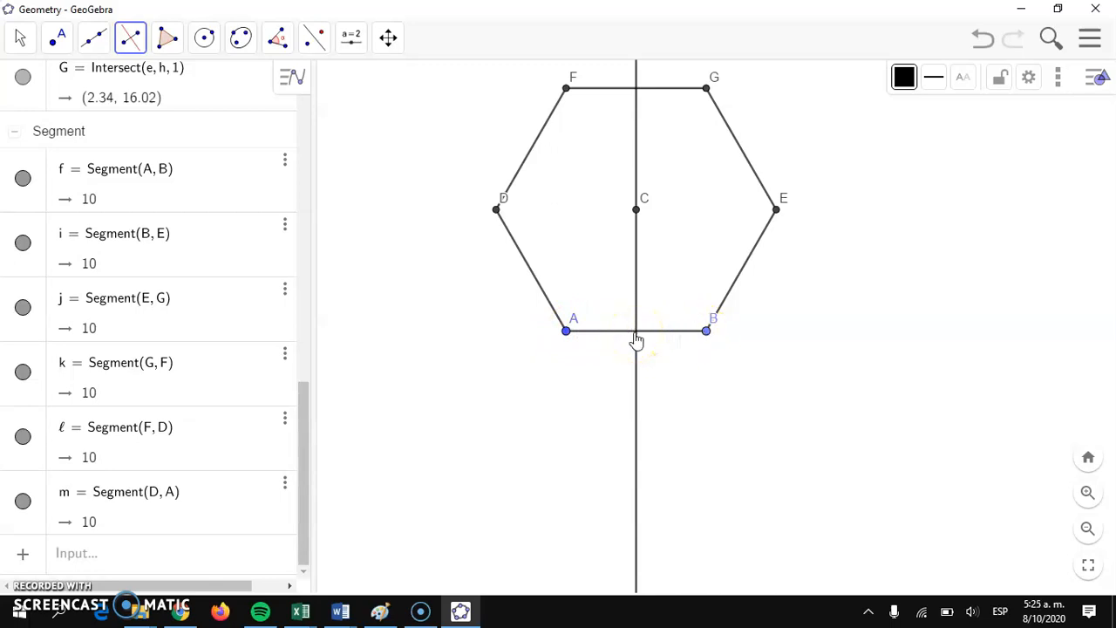
Step: Mark the intersection point of the perpendicular bisector with side AB
{"action": "left_click", "coordinate": [58, 37]}
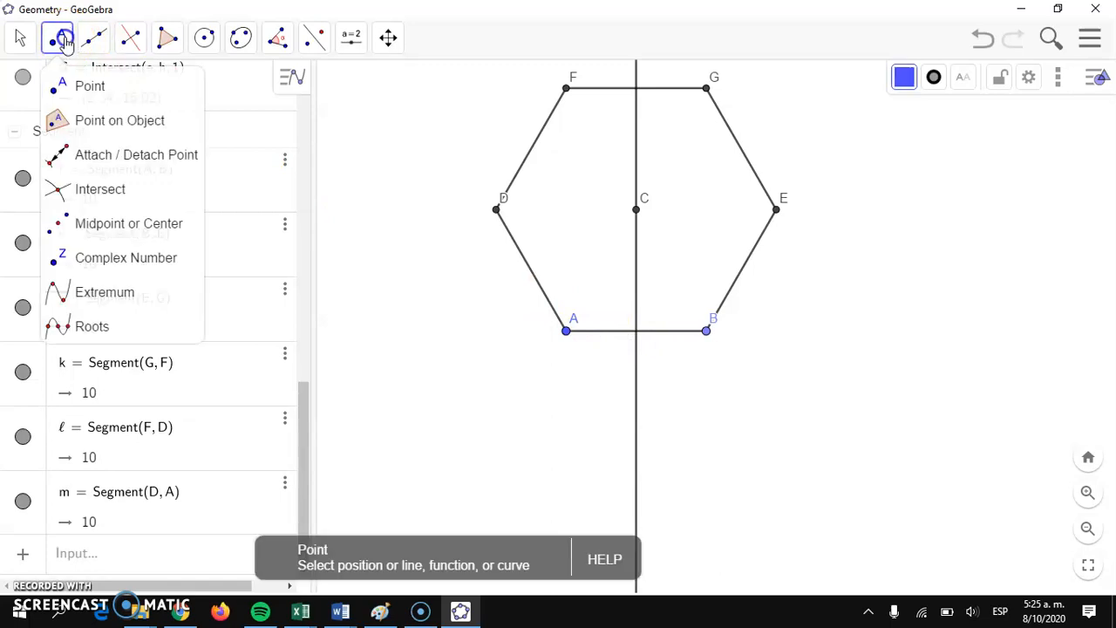
{"action": "left_click", "coordinate": [95, 190]}
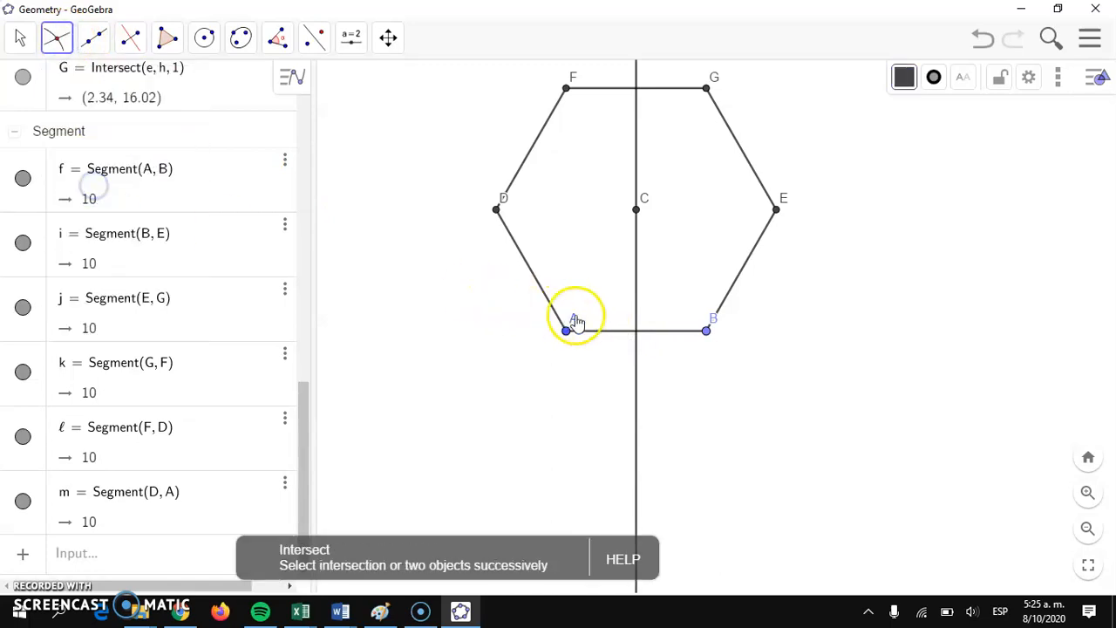
{"action": "left_click", "coordinate": [637, 336]}
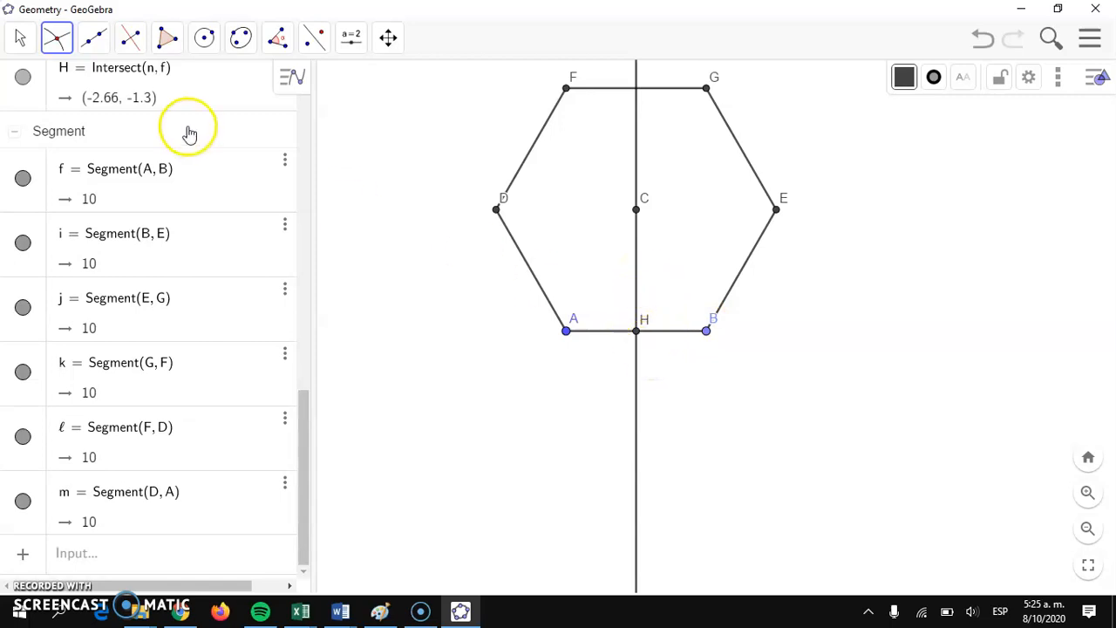
Step: Draw a segment with a given length of 16 starting from point H on side AB
{"action": "left_click", "coordinate": [92, 41]}
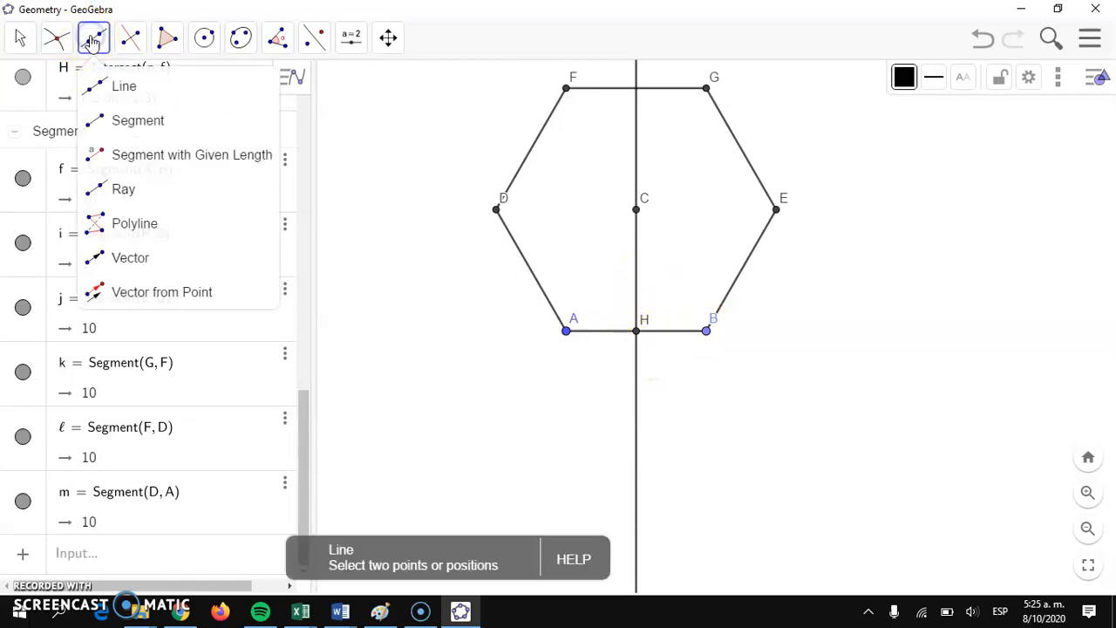
{"action": "left_click", "coordinate": [124, 153]}
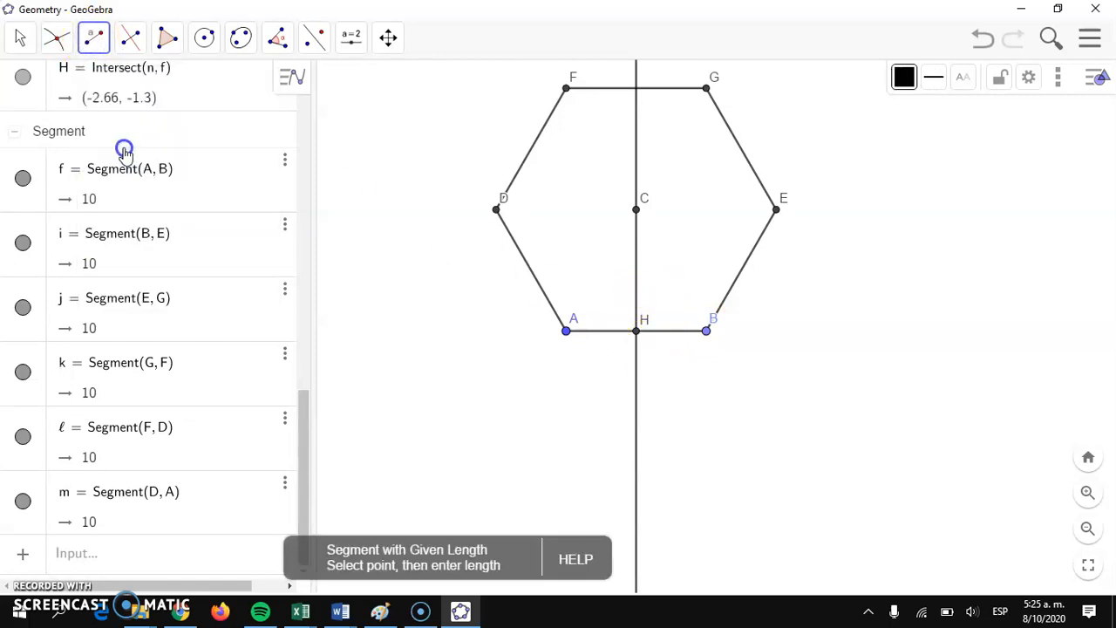
{"action": "left_click", "coordinate": [637, 332]}
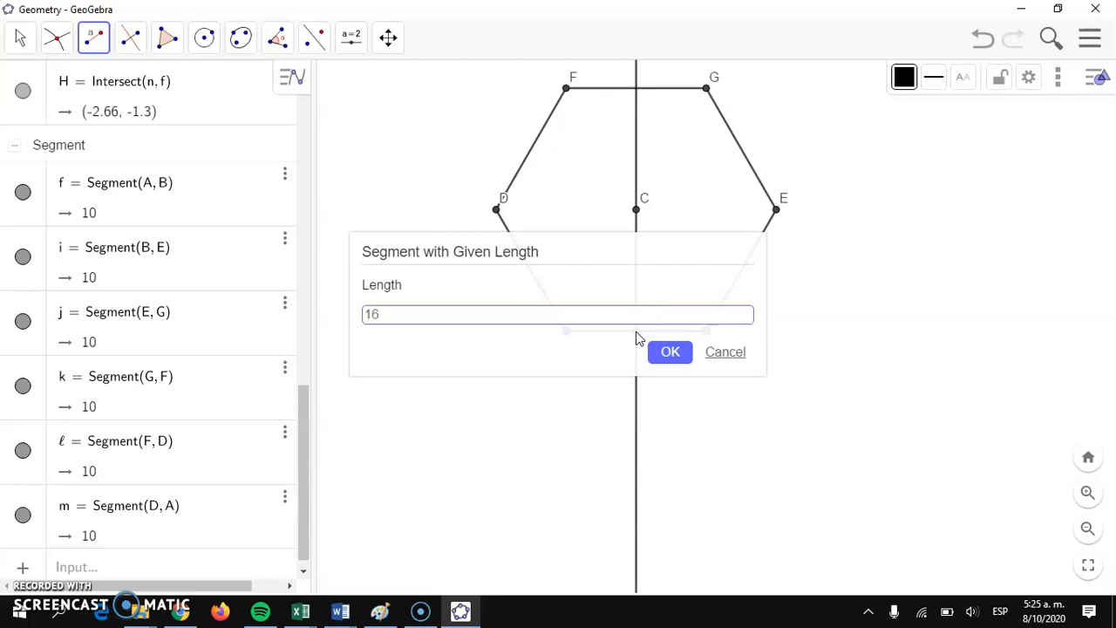
{"action": "left_click", "coordinate": [673, 353]}
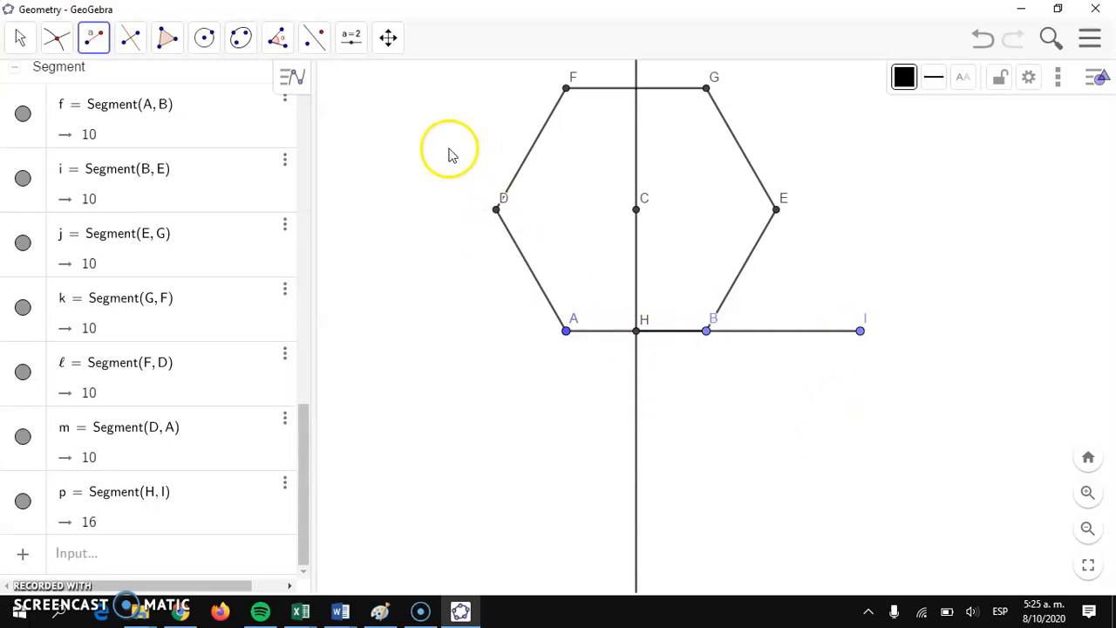
Step: Rotate segment HI 90° clockwise around point H
{"action": "left_click", "coordinate": [316, 39]}
{"action": "left_click", "coordinate": [349, 191]}
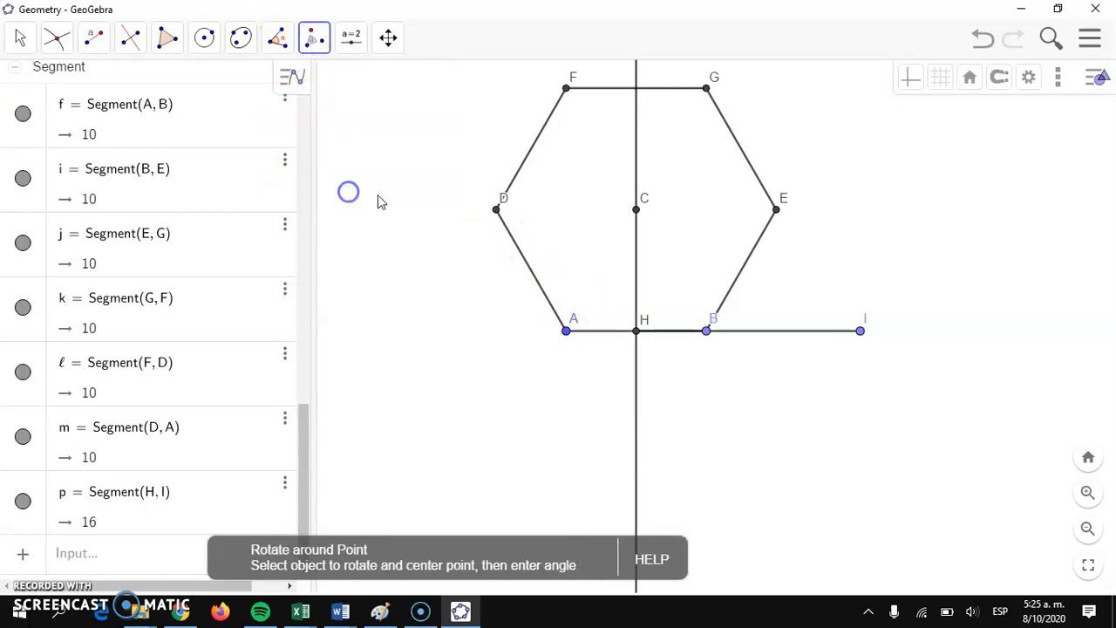
{"action": "left_click", "coordinate": [637, 332]}
{"action": "left_click", "coordinate": [798, 333]}
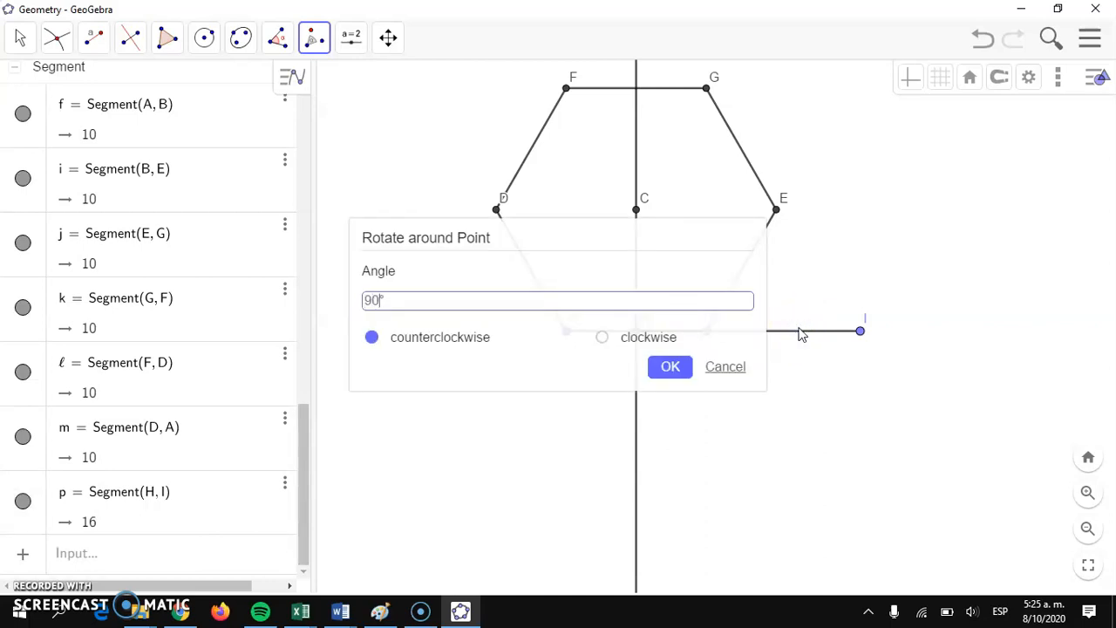
{"action": "left_click", "coordinate": [607, 338]}
{"action": "left_click", "coordinate": [669, 366]}
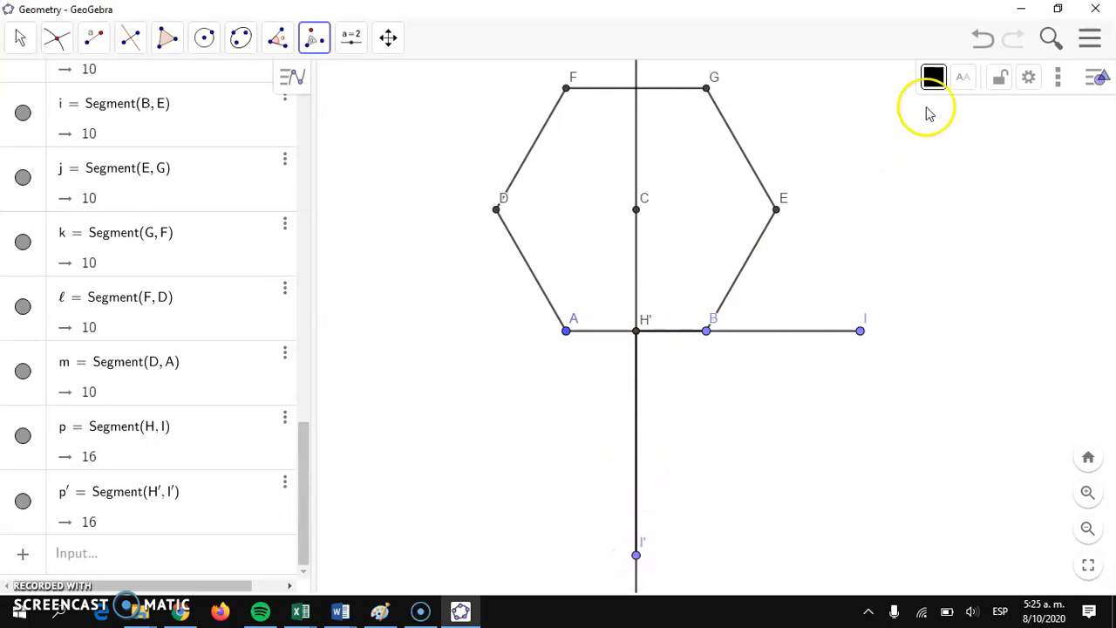
Step: Colour the rotated segment below side AB red
{"action": "left_click", "coordinate": [933, 77]}
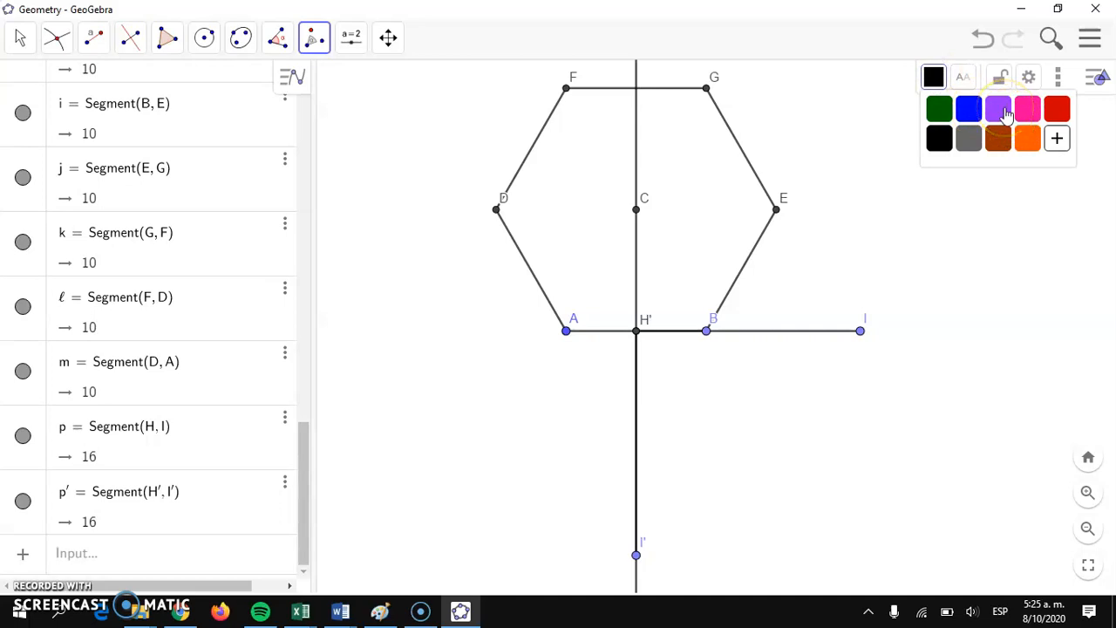
{"action": "left_click", "coordinate": [1056, 108]}
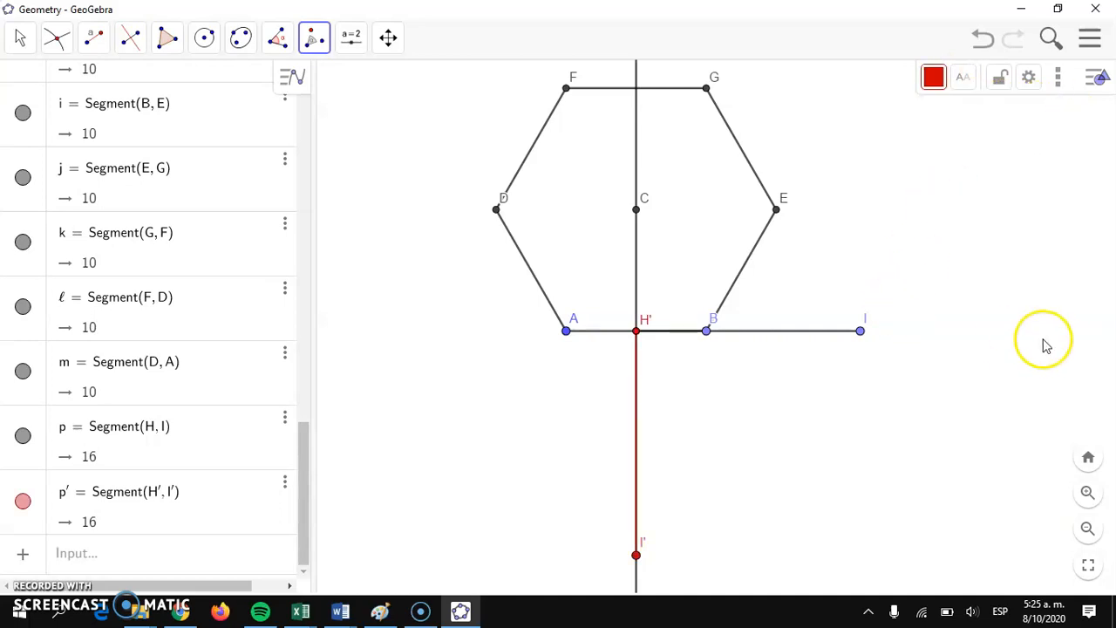
{"action": "scroll", "coordinate": [942, 336], "scroll_direction": "down", "scroll_amount": 1}
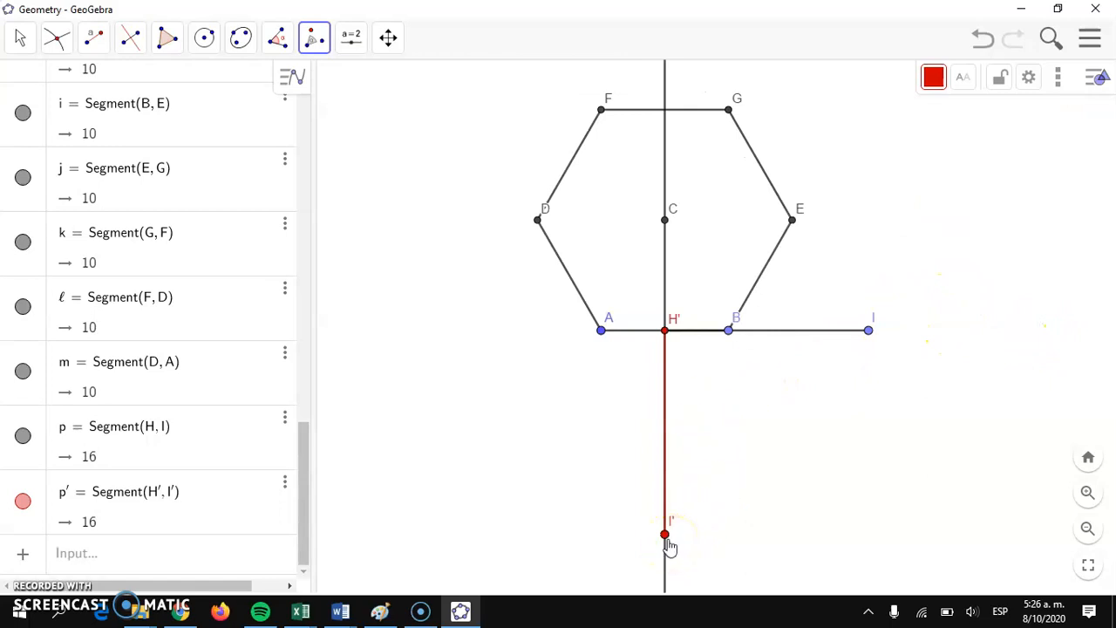
Step: Draw segments from point I' to vertex A and from vertex B to I', closing a triangle below side AB
{"action": "left_click", "coordinate": [94, 37]}
{"action": "left_click", "coordinate": [126, 125]}
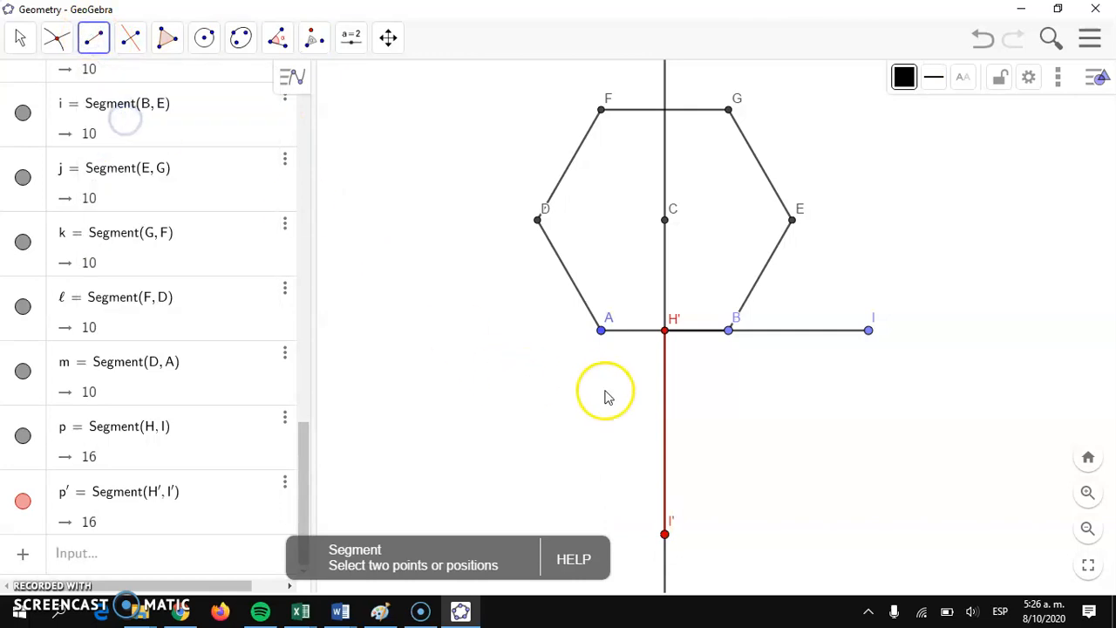
{"action": "left_click", "coordinate": [663, 534]}
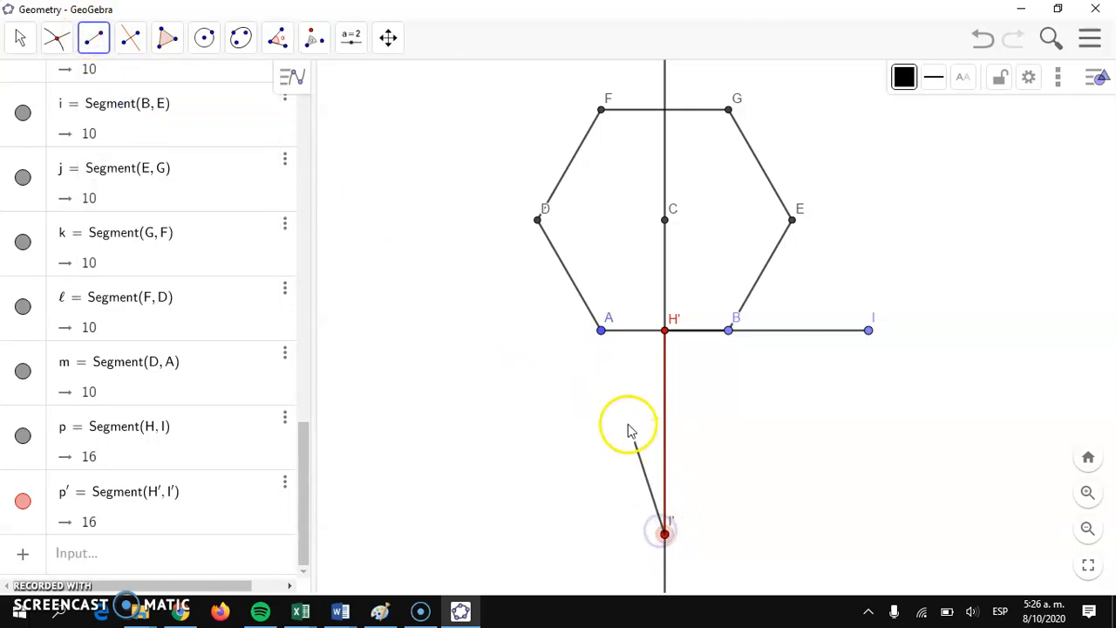
{"action": "left_click", "coordinate": [601, 332]}
{"action": "left_click", "coordinate": [729, 329]}
{"action": "left_click", "coordinate": [665, 531]}
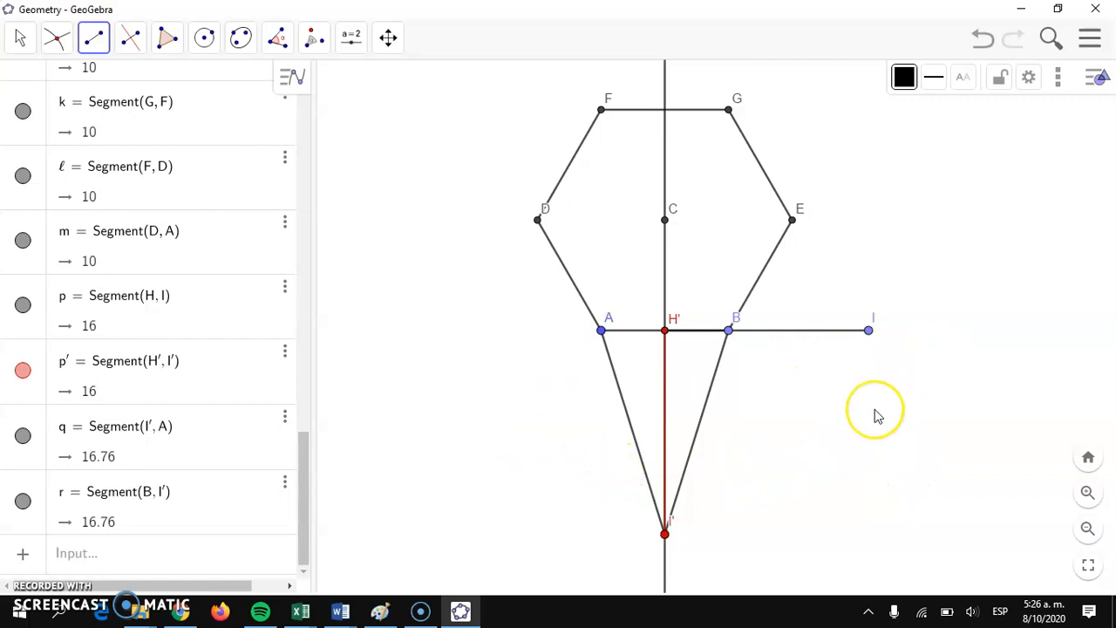
Step: Draw a compass circle centred on I' with the distance from I' to A as its radius
{"action": "left_click", "coordinate": [203, 39]}
{"action": "left_click", "coordinate": [237, 154]}
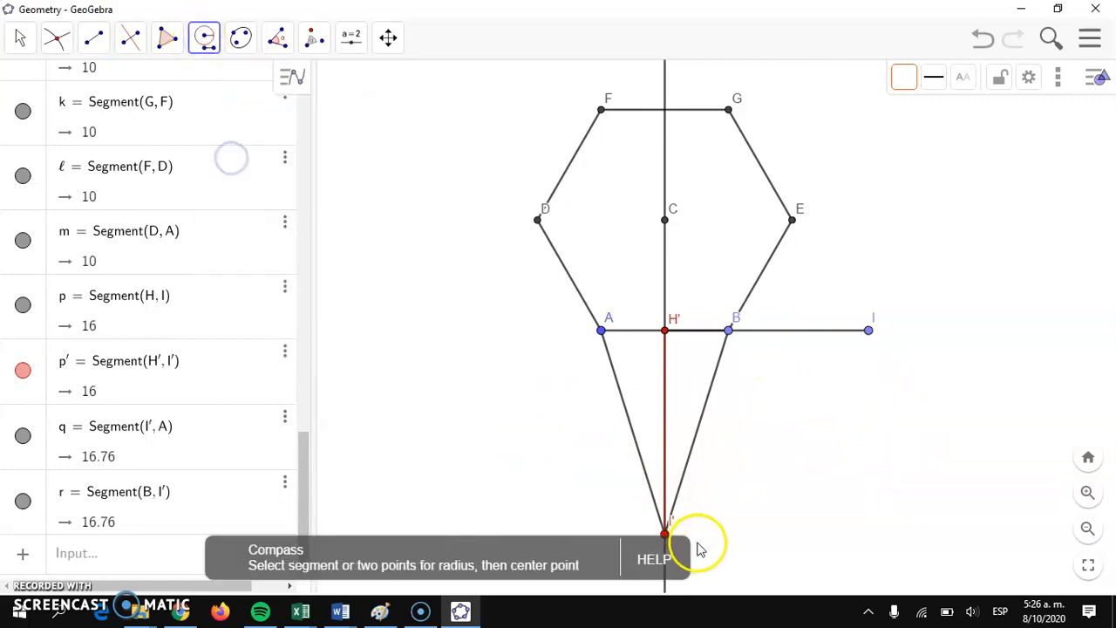
{"action": "left_click", "coordinate": [664, 531]}
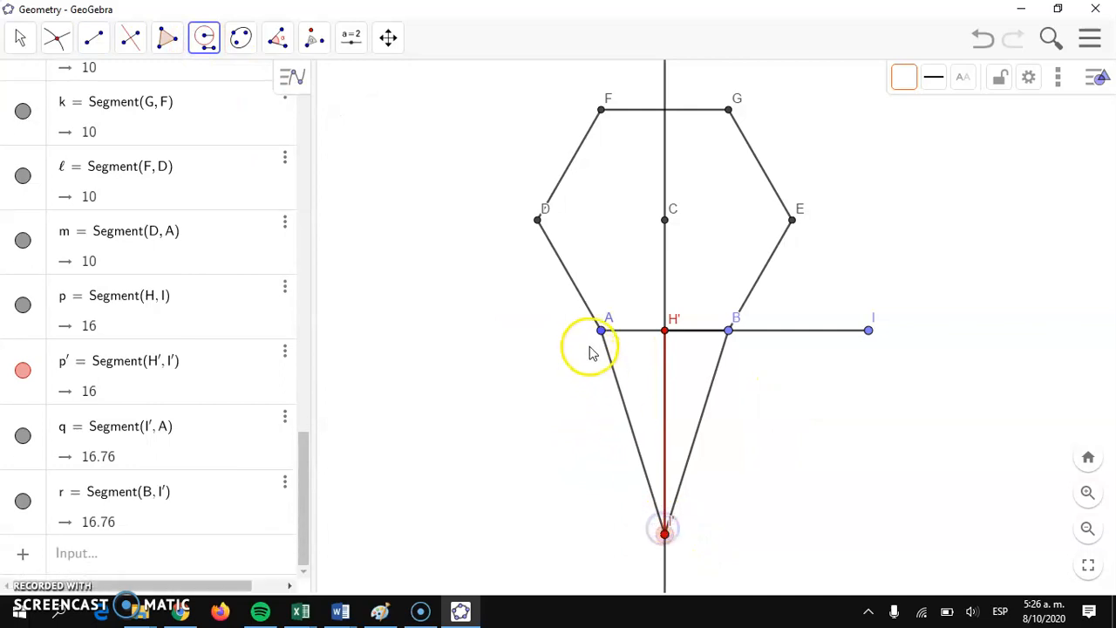
{"action": "left_click", "coordinate": [602, 331]}
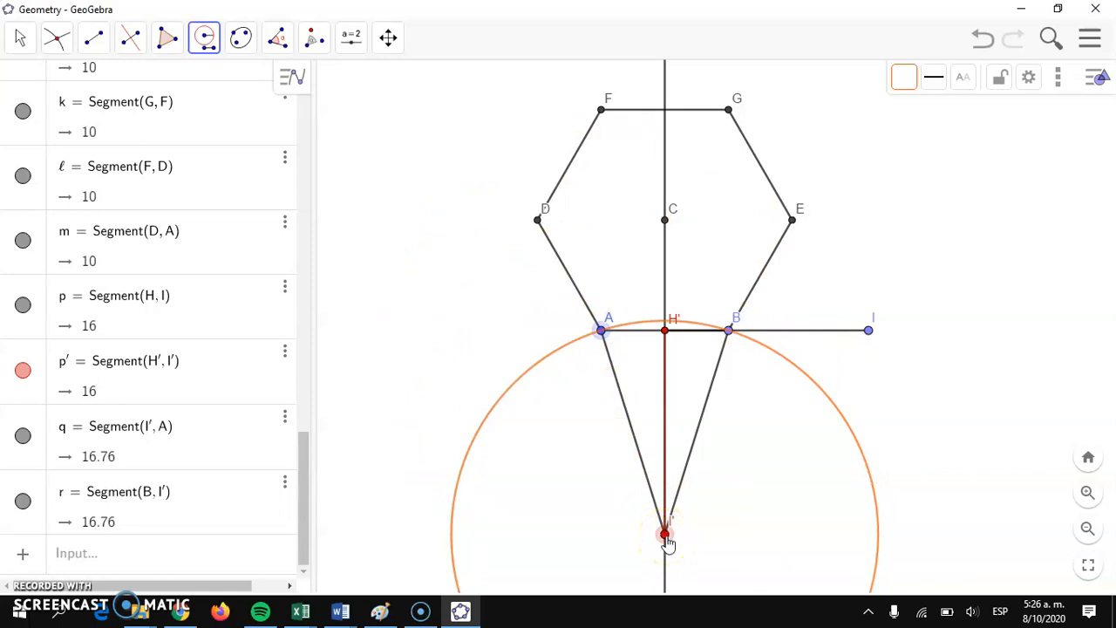
{"action": "left_click", "coordinate": [666, 535]}
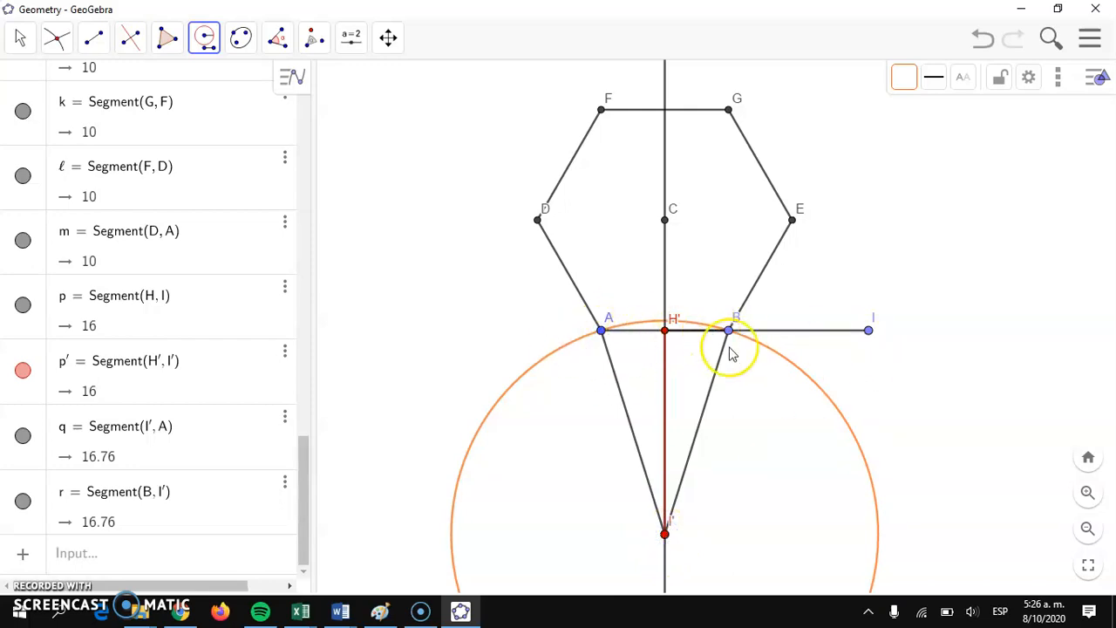
Step: Draw a compass circle with radius AB centred on vertex B
{"action": "scroll", "coordinate": [820, 261], "scroll_direction": "down", "scroll_amount": 4}
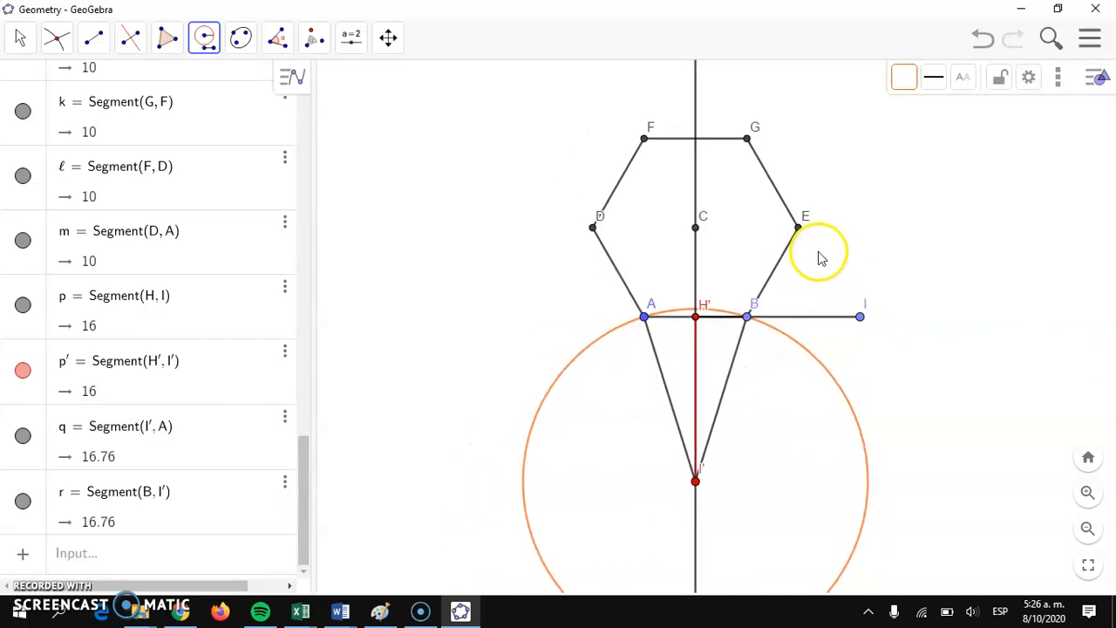
{"action": "left_click", "coordinate": [19, 37]}
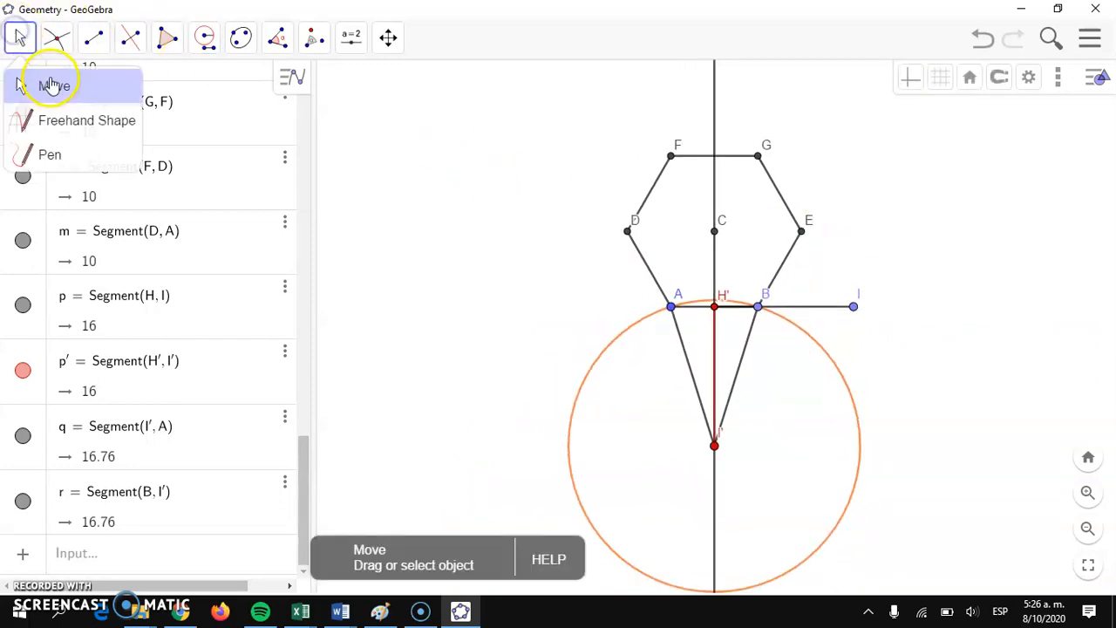
{"action": "left_click", "coordinate": [45, 82]}
{"action": "left_click_drag", "start_coordinate": [531, 199], "coordinate": [396, 138]}
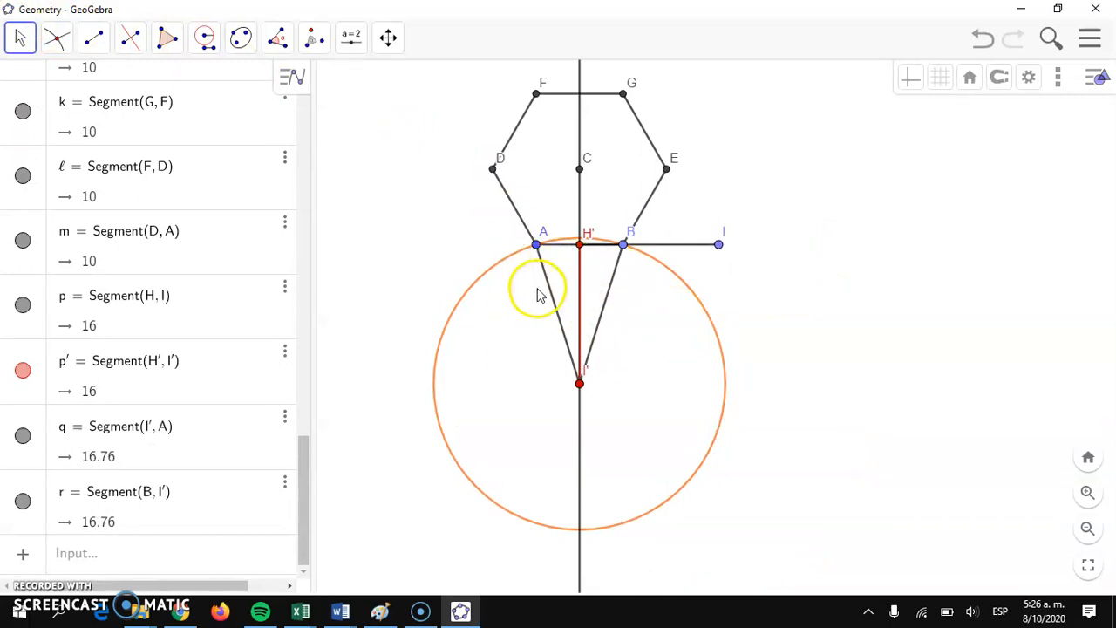
{"action": "left_click", "coordinate": [204, 37]}
{"action": "mouse_move", "coordinate": [240, 37]}
{"action": "mouse_move", "coordinate": [204, 37]}
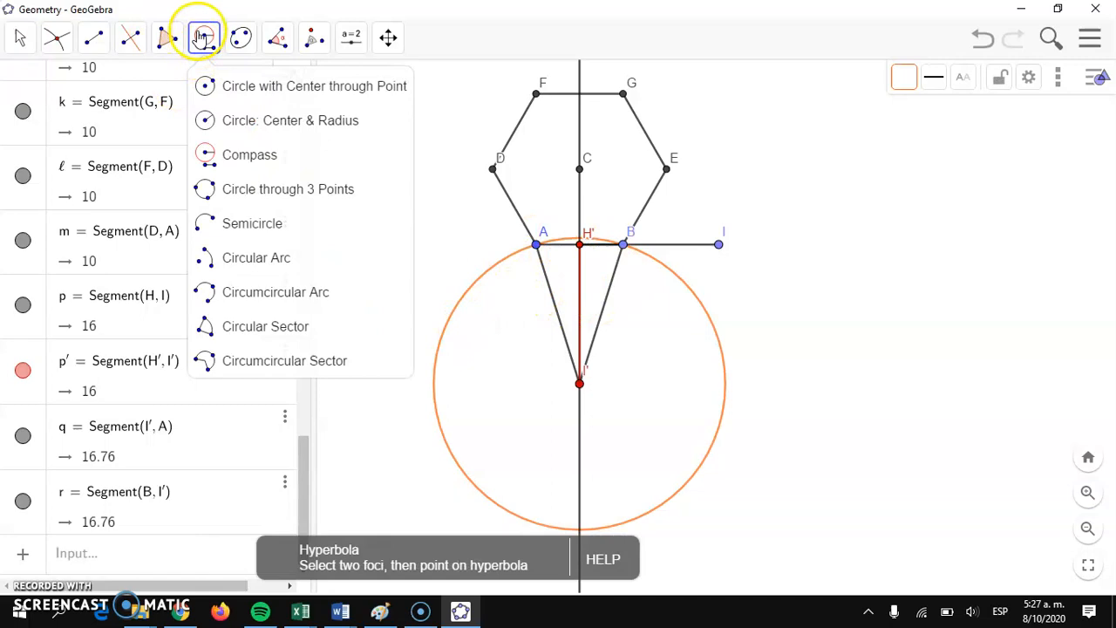
{"action": "left_click", "coordinate": [214, 151]}
{"action": "left_click", "coordinate": [537, 245]}
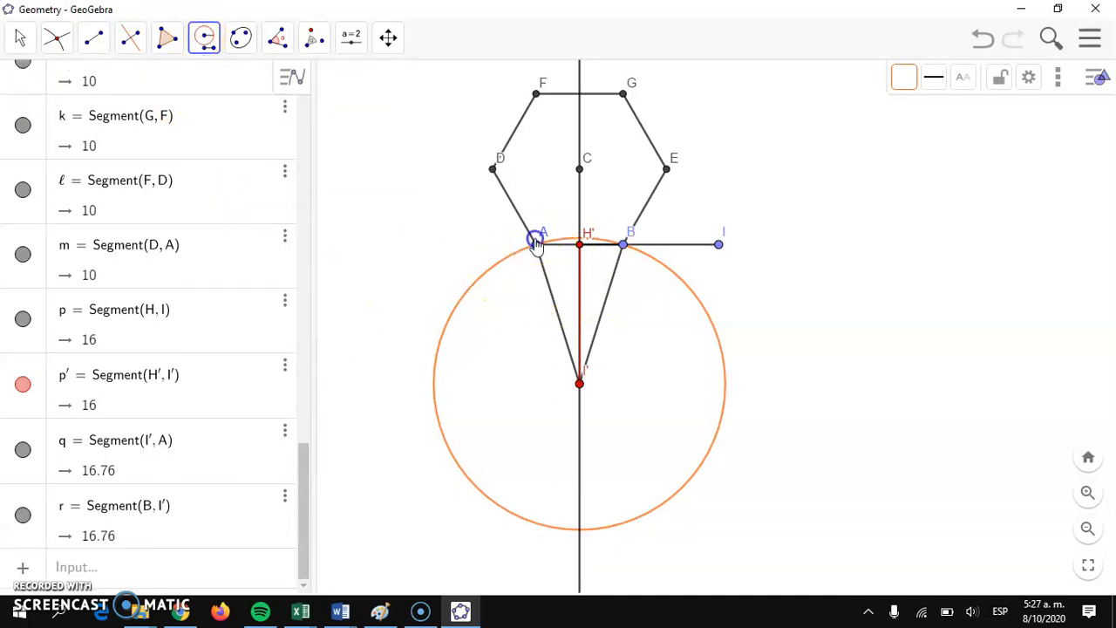
{"action": "left_click", "coordinate": [623, 245]}
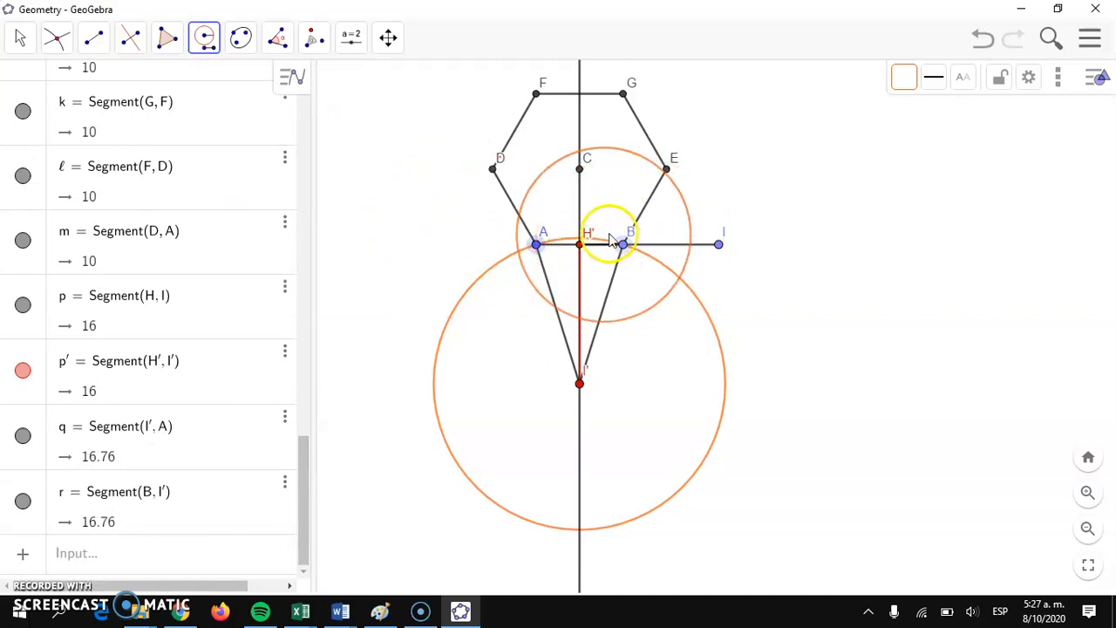
{"action": "left_click", "coordinate": [623, 245]}
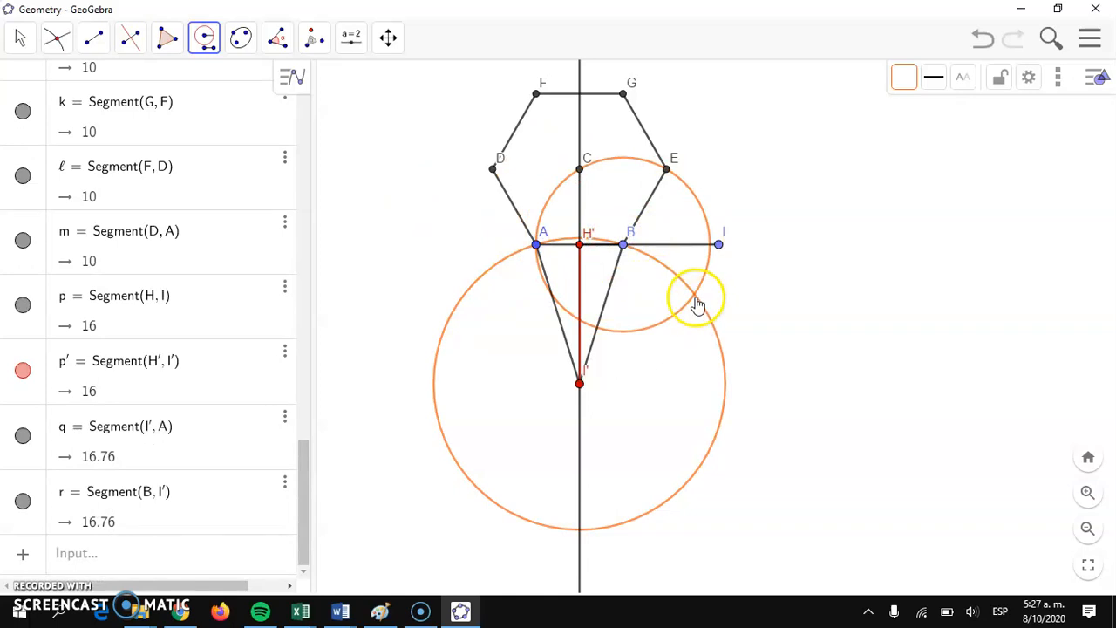
Step: Mark the intersection of B's circle with the large circle on the side away from A, and centre a compass circle of radius AB there
{"action": "left_click", "coordinate": [56, 37]}
{"action": "left_click", "coordinate": [71, 190]}
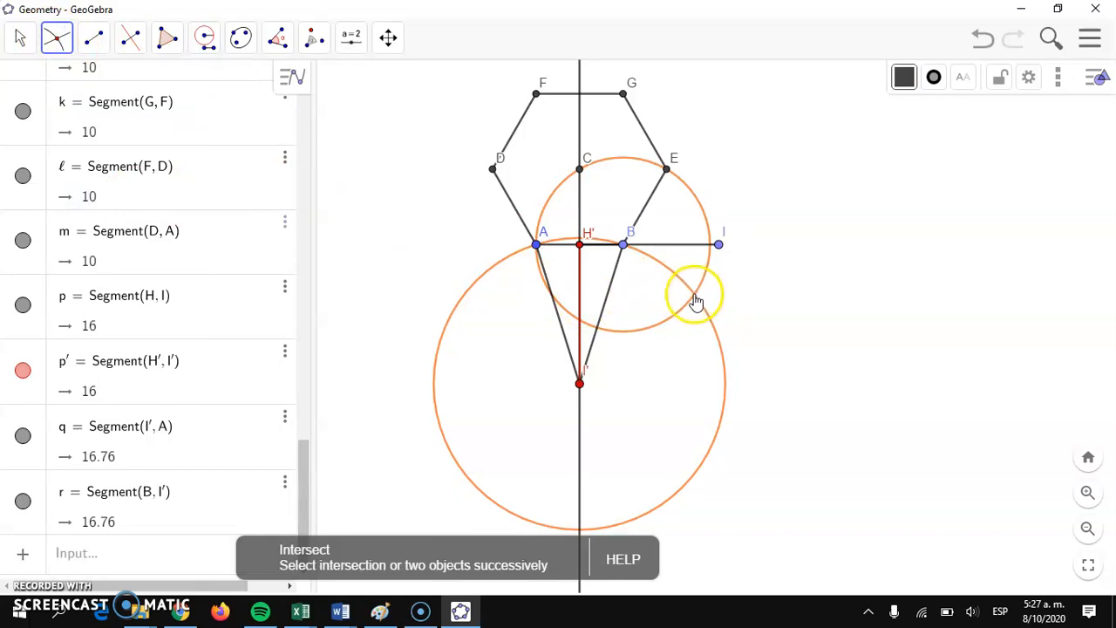
{"action": "left_click", "coordinate": [694, 295]}
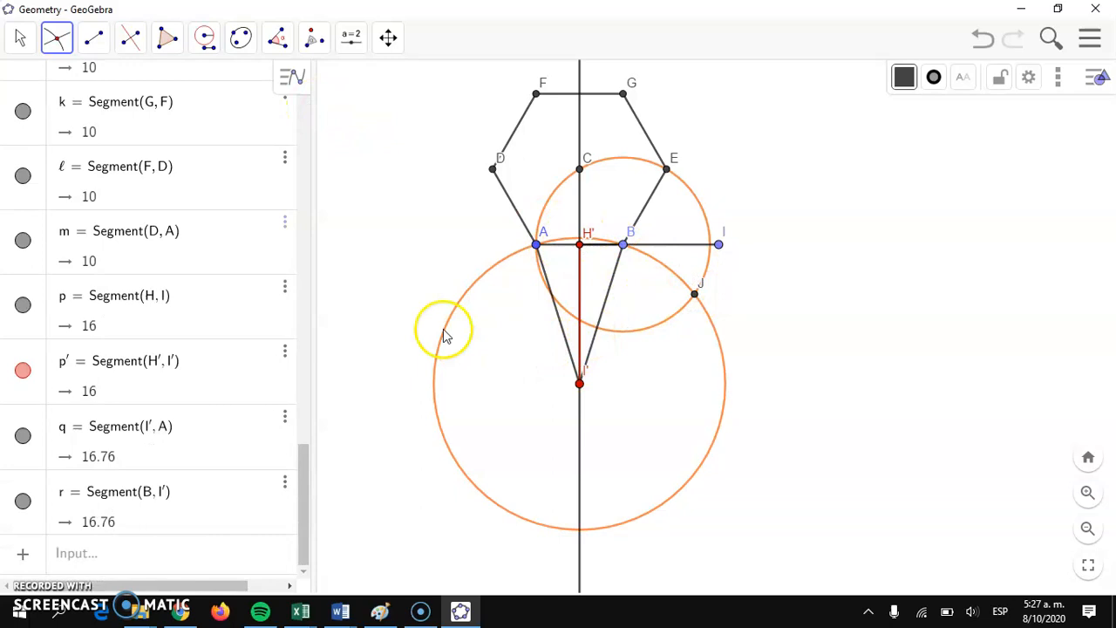
{"action": "left_click", "coordinate": [204, 39]}
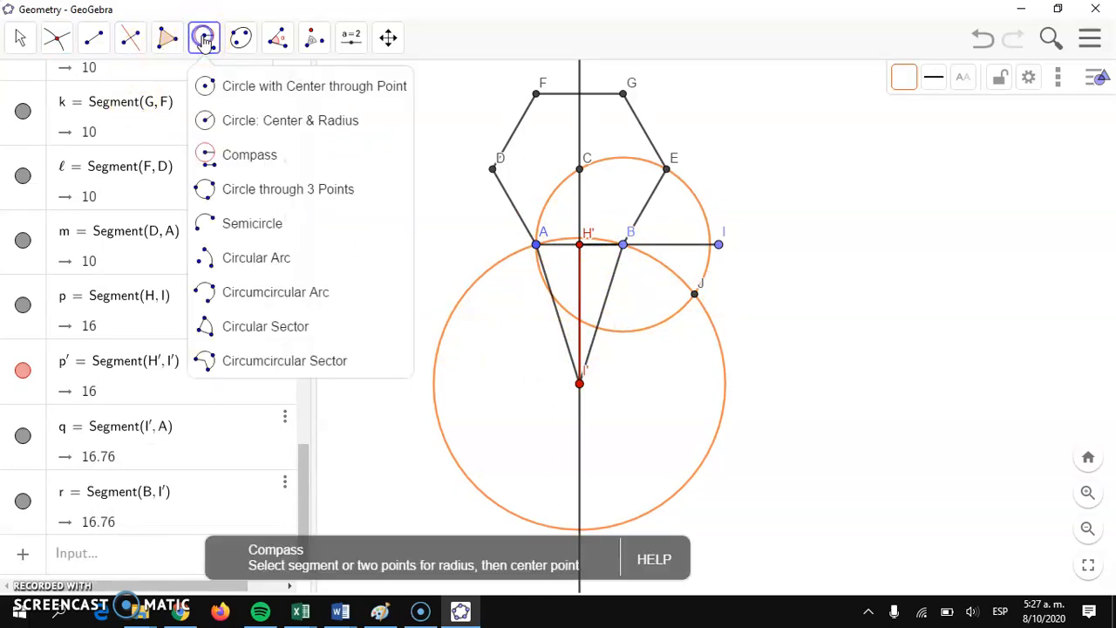
{"action": "left_click", "coordinate": [216, 153]}
{"action": "left_click", "coordinate": [538, 241]}
{"action": "left_click", "coordinate": [624, 245]}
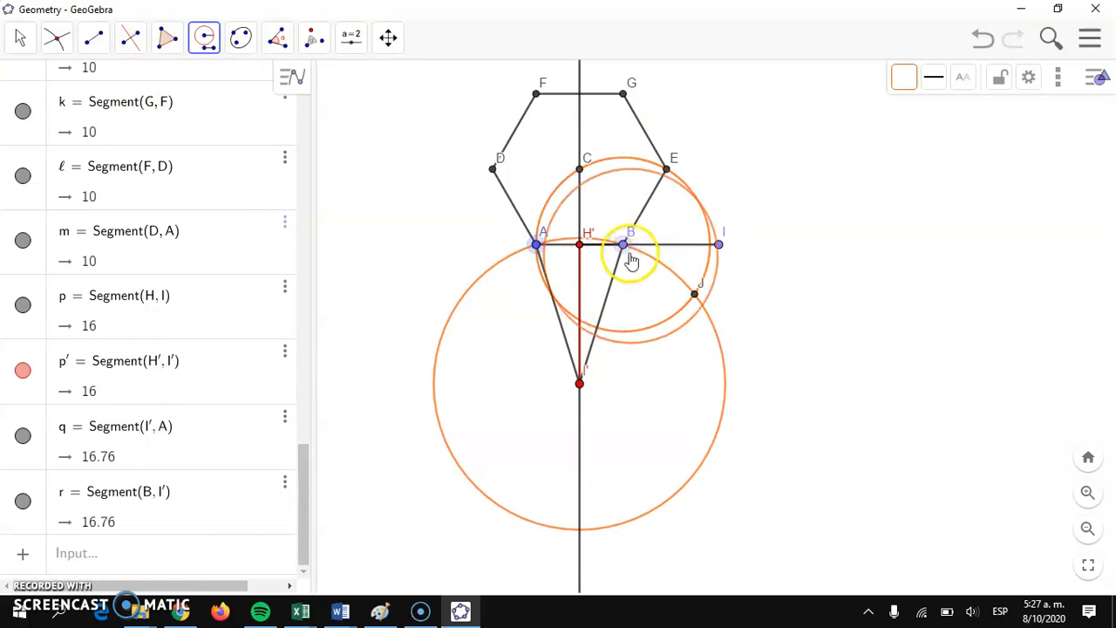
{"action": "left_click", "coordinate": [694, 294]}
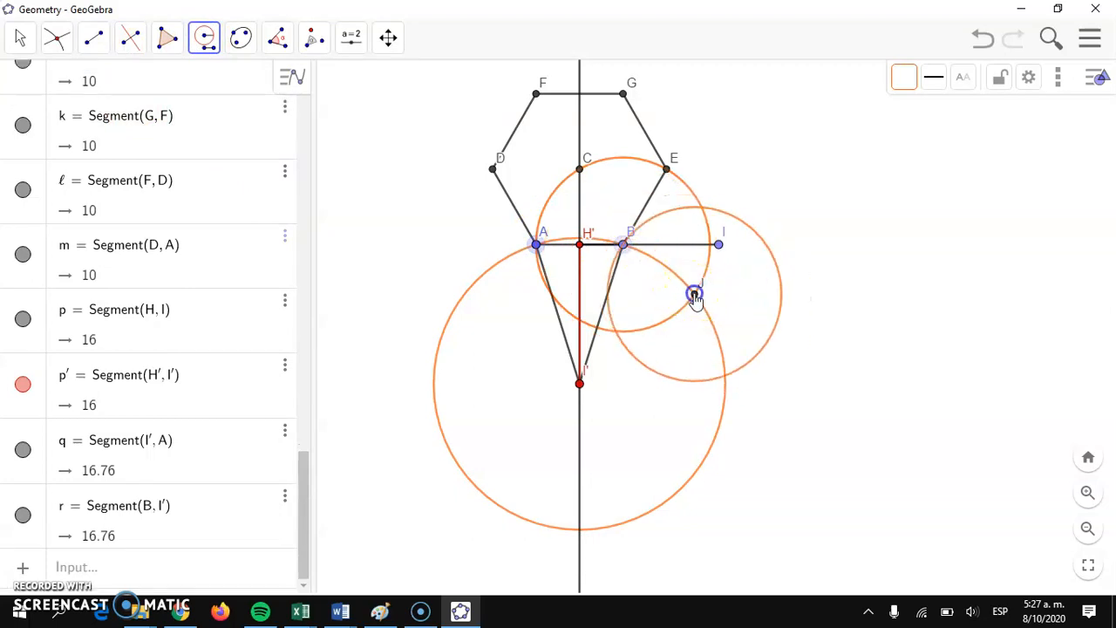
Step: Mark where J's circle meets the large circle below J, and centre a compass circle of radius AB on that point
{"action": "left_click", "coordinate": [55, 39]}
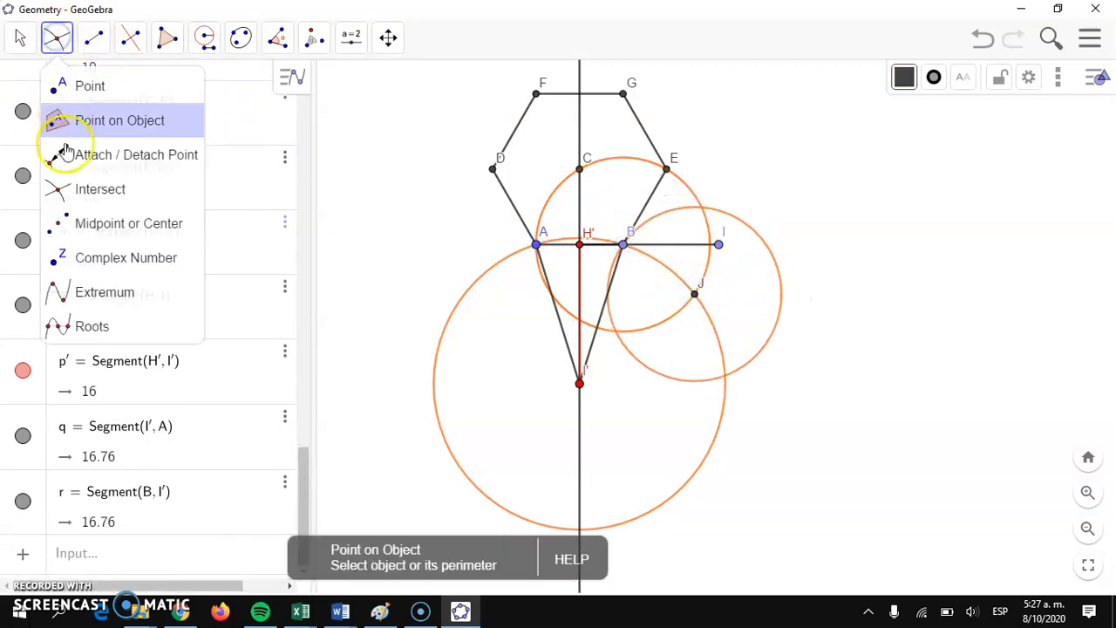
{"action": "left_click", "coordinate": [58, 187]}
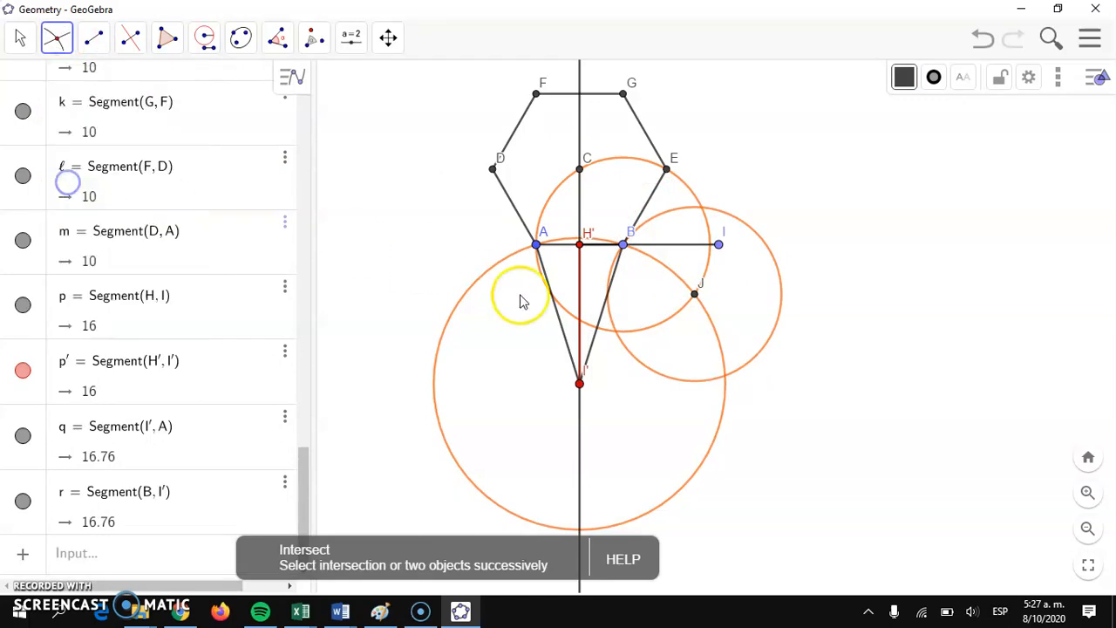
{"action": "left_click", "coordinate": [725, 377]}
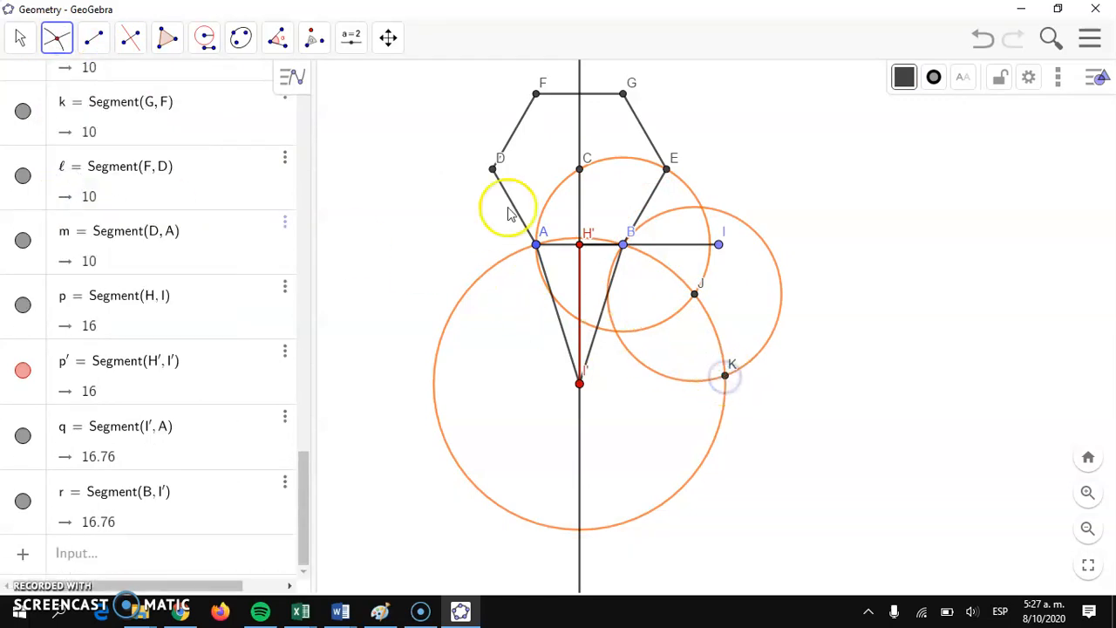
{"action": "left_click", "coordinate": [208, 42]}
{"action": "left_click", "coordinate": [228, 166]}
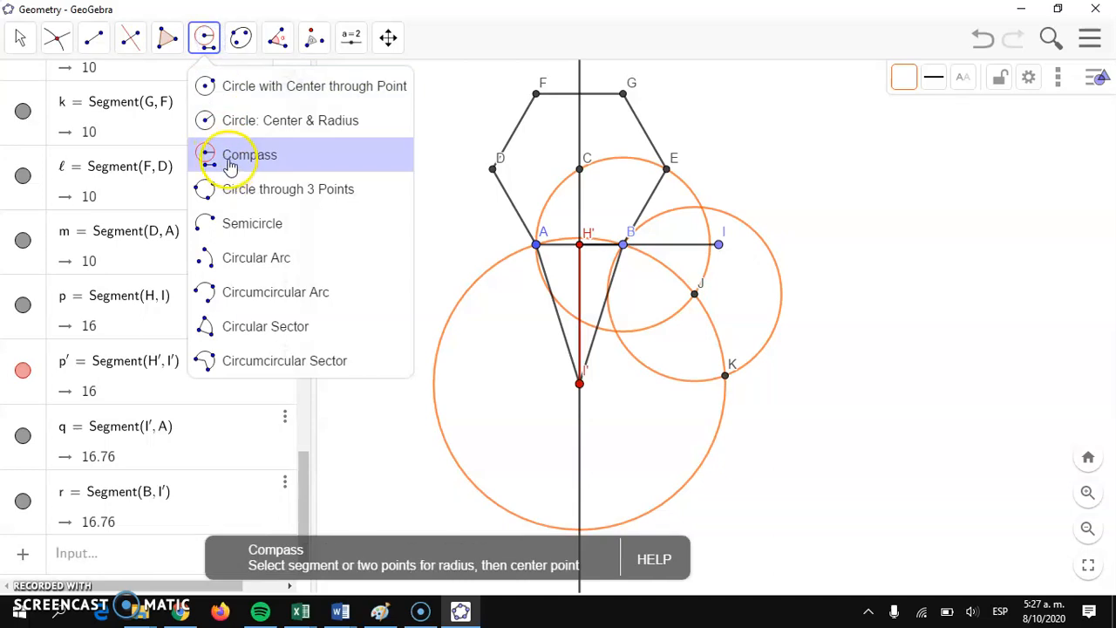
{"action": "left_click", "coordinate": [536, 244]}
{"action": "left_click", "coordinate": [623, 248]}
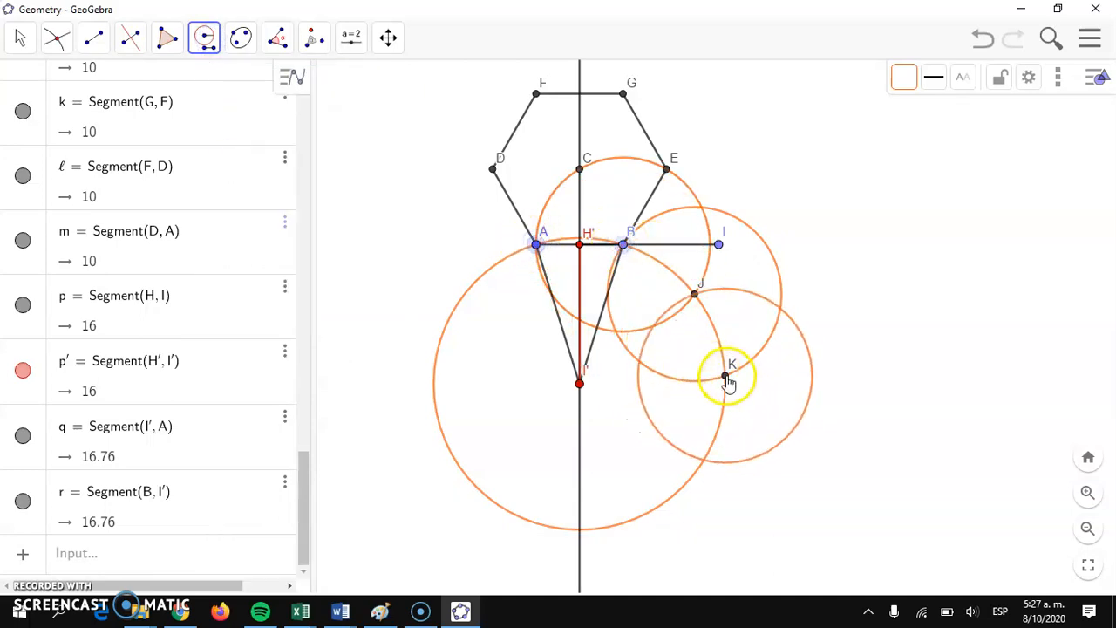
Step: Mark where K's circle meets the large circle below K, and centre a compass circle of radius AB on that point
{"action": "left_click", "coordinate": [56, 38]}
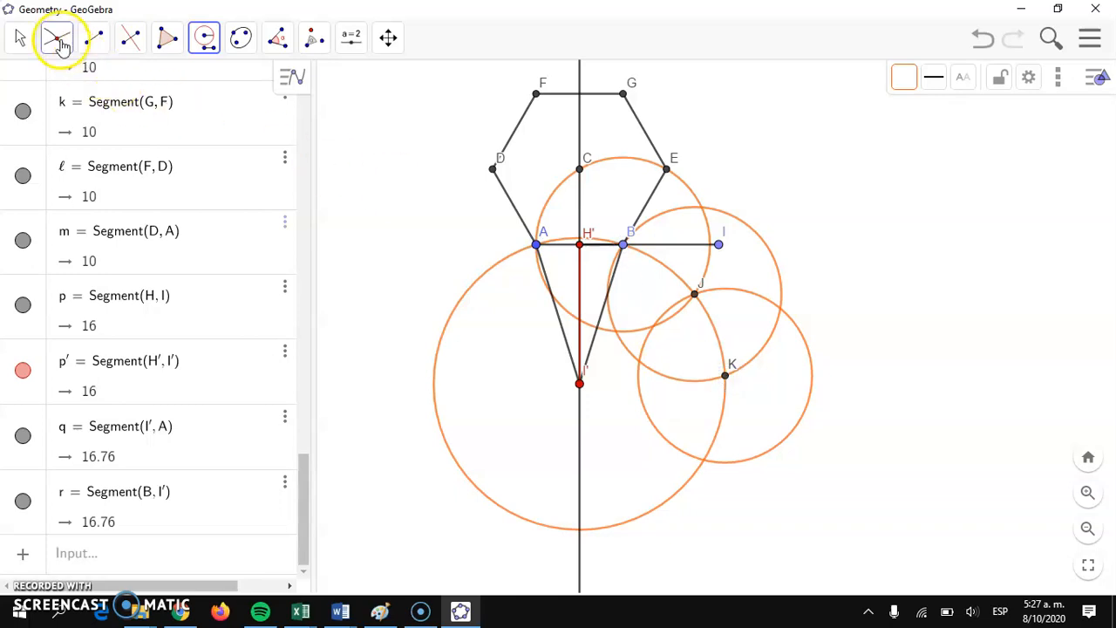
{"action": "left_click", "coordinate": [102, 188]}
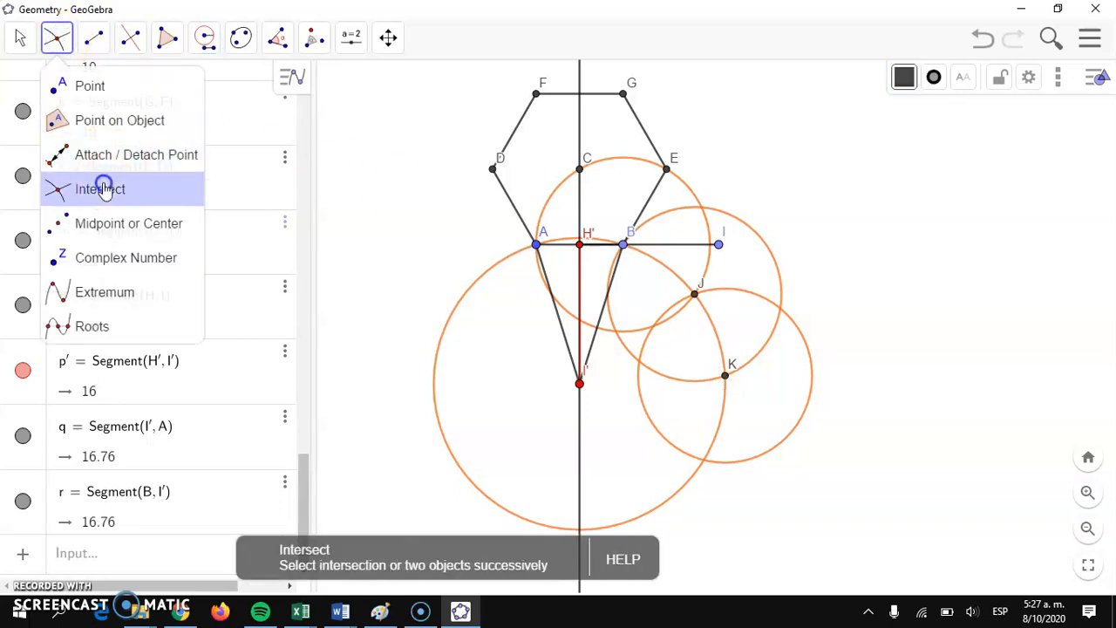
{"action": "left_click", "coordinate": [705, 461]}
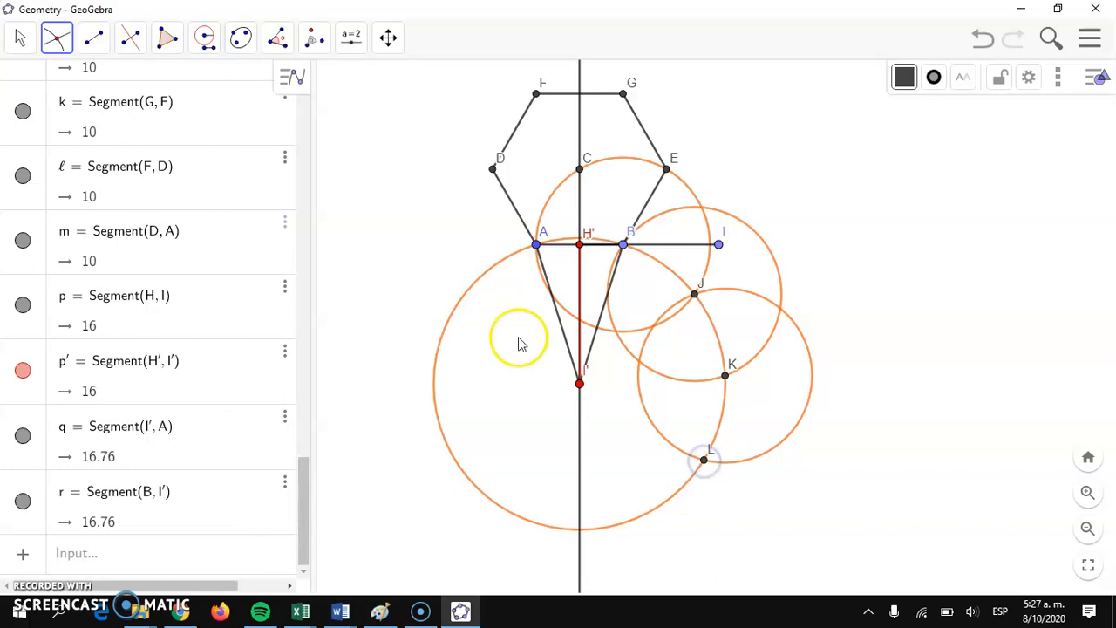
{"action": "left_click", "coordinate": [203, 38]}
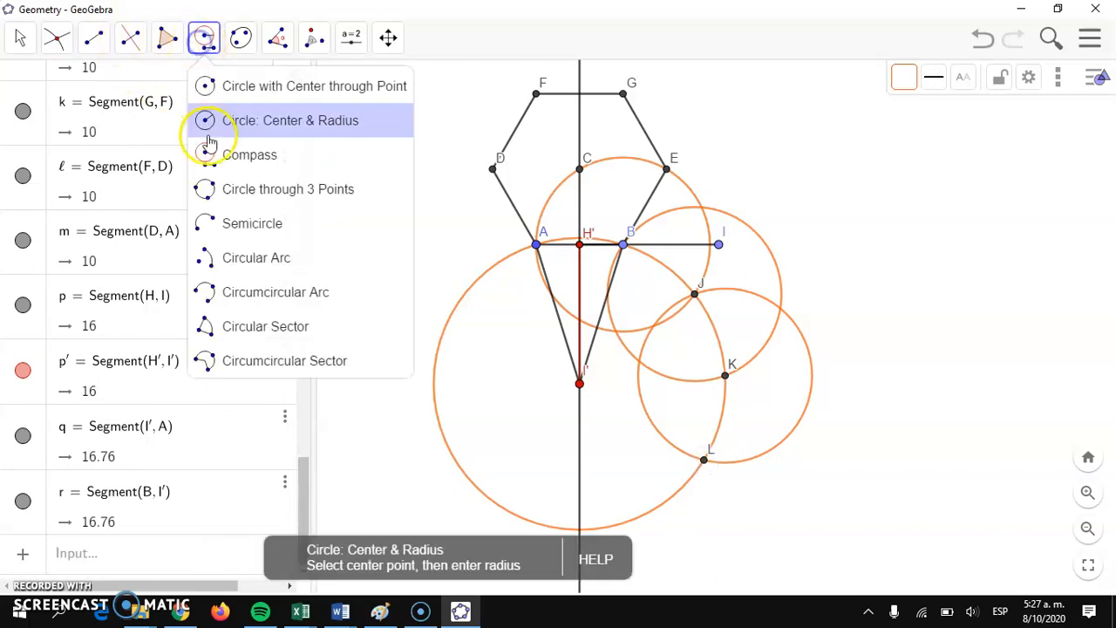
{"action": "left_click", "coordinate": [206, 152]}
{"action": "left_click", "coordinate": [534, 245]}
{"action": "left_click", "coordinate": [623, 243]}
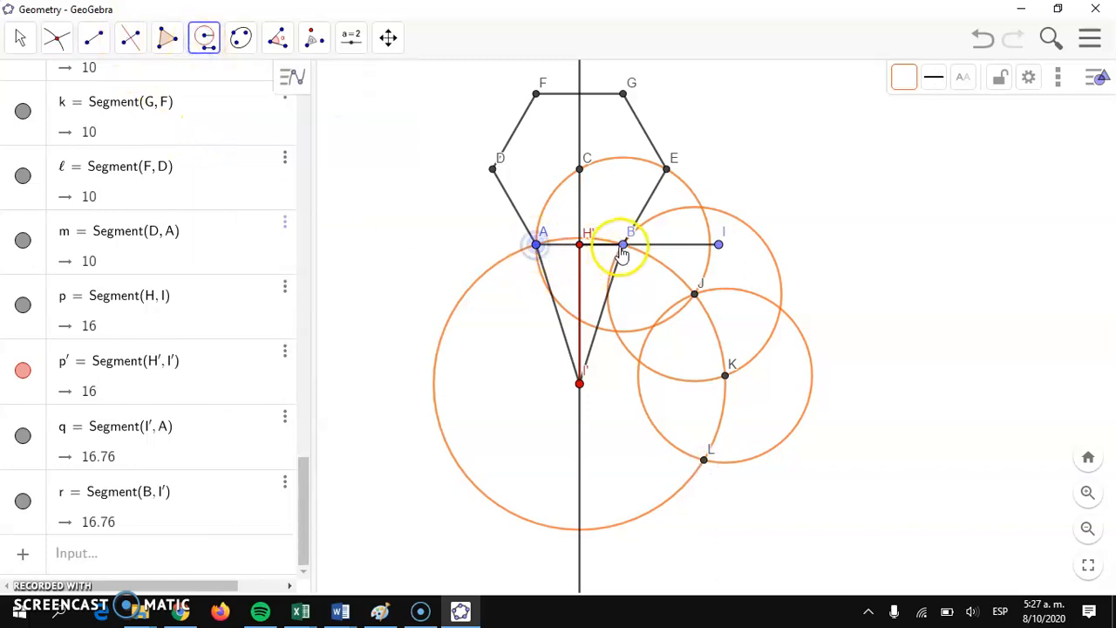
{"action": "left_click", "coordinate": [698, 420]}
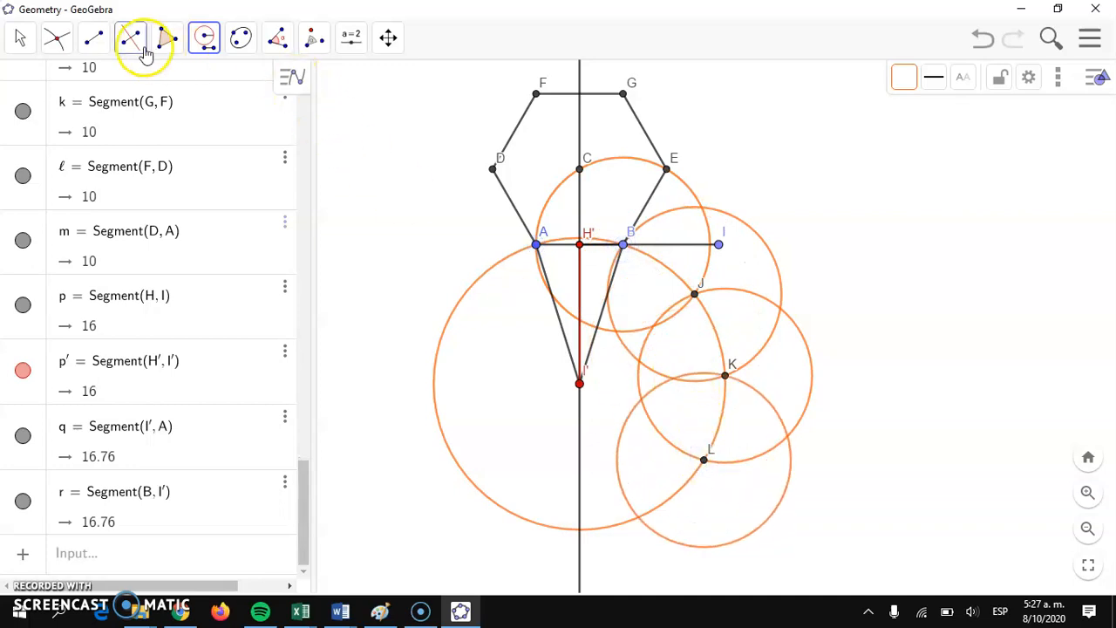
Step: Mark where L's circle meets the large circle beyond L, and centre a compass circle of radius AB on that point
{"action": "left_click", "coordinate": [56, 38]}
{"action": "left_click", "coordinate": [148, 154]}
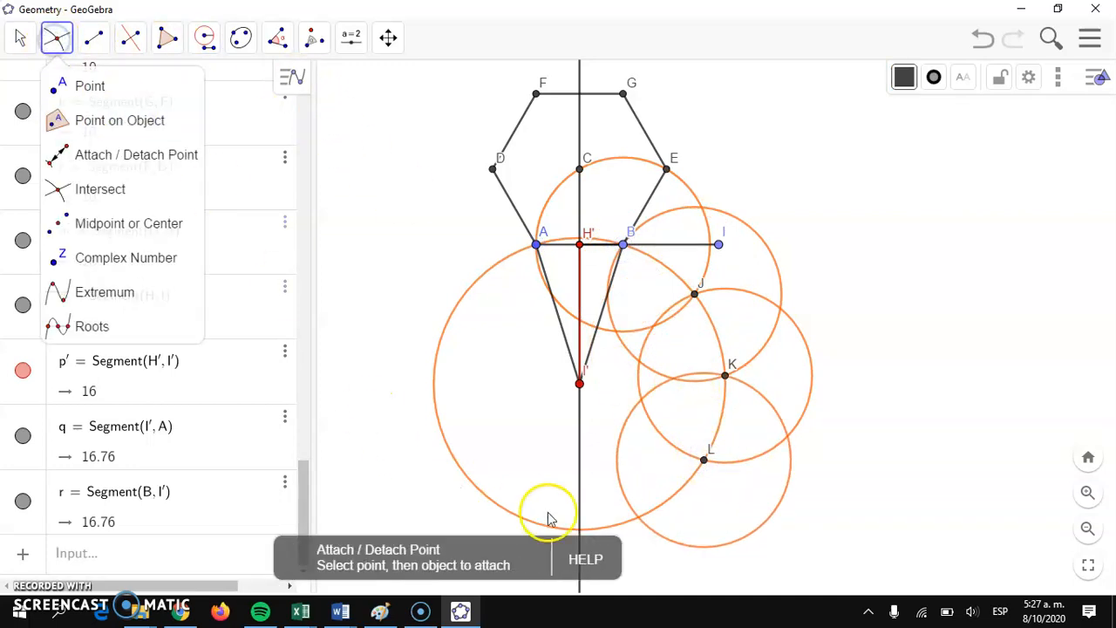
{"action": "left_click", "coordinate": [638, 520]}
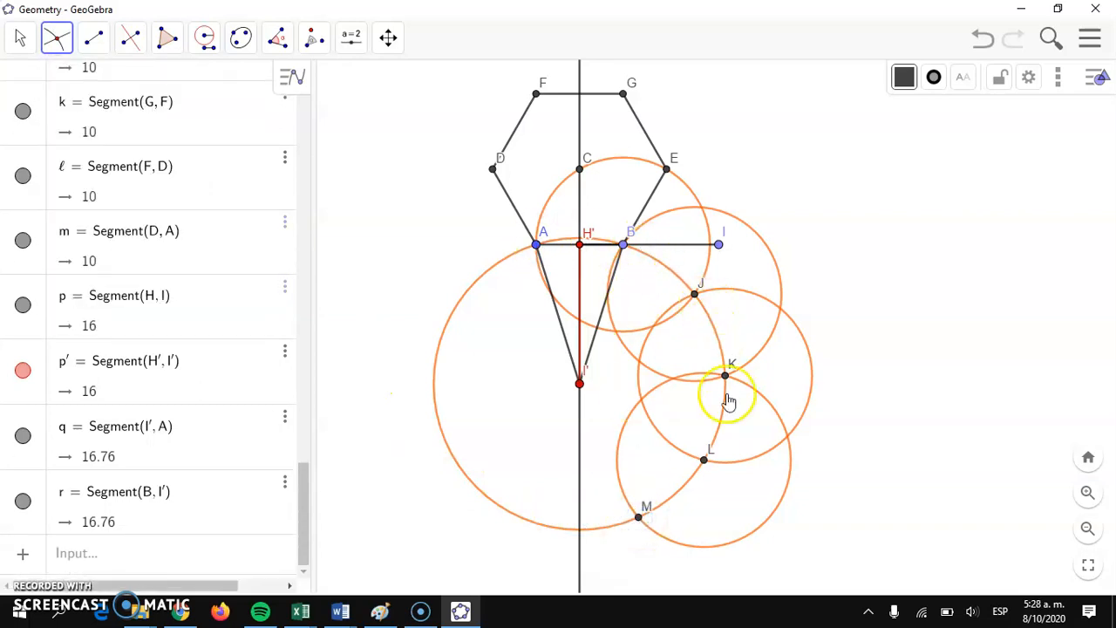
{"action": "left_click", "coordinate": [209, 42]}
{"action": "left_click", "coordinate": [246, 157]}
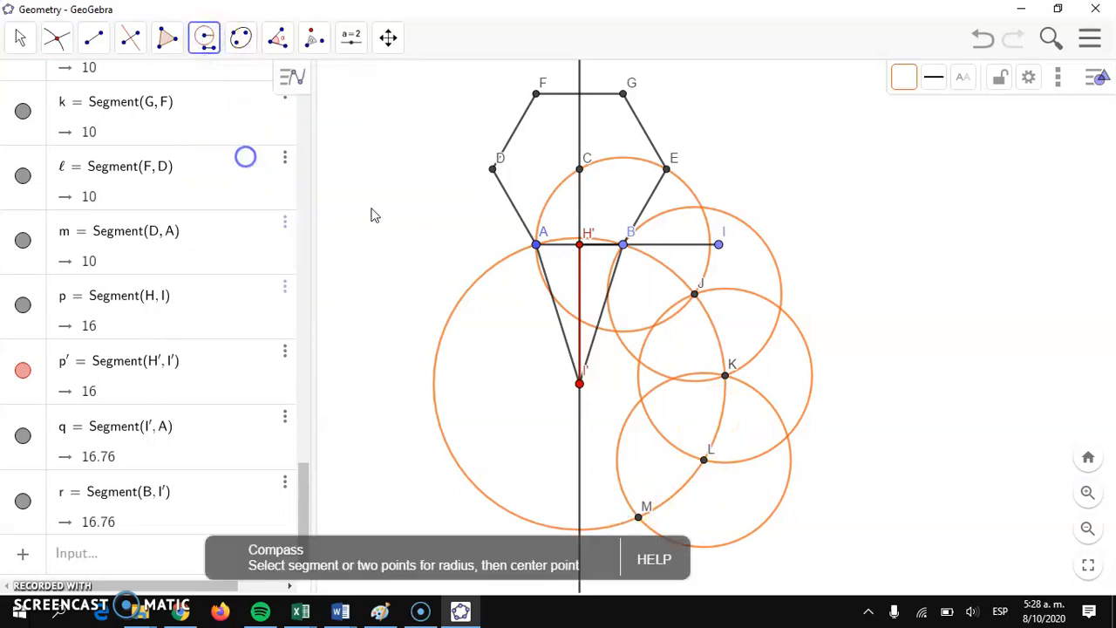
{"action": "left_click", "coordinate": [536, 245]}
{"action": "left_click", "coordinate": [625, 247]}
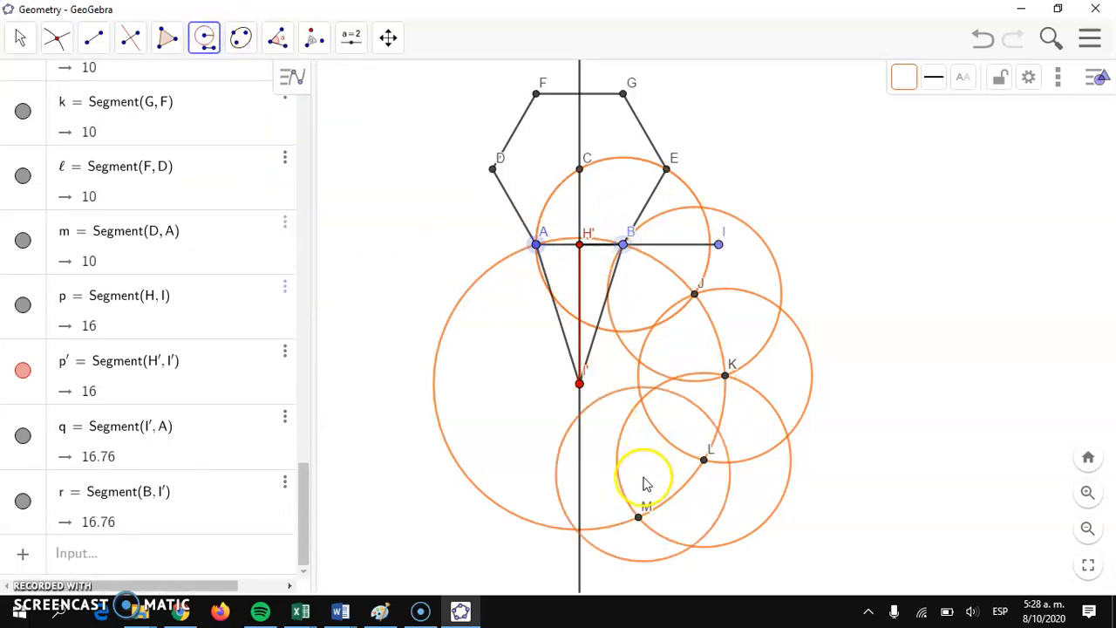
{"action": "left_click", "coordinate": [637, 517]}
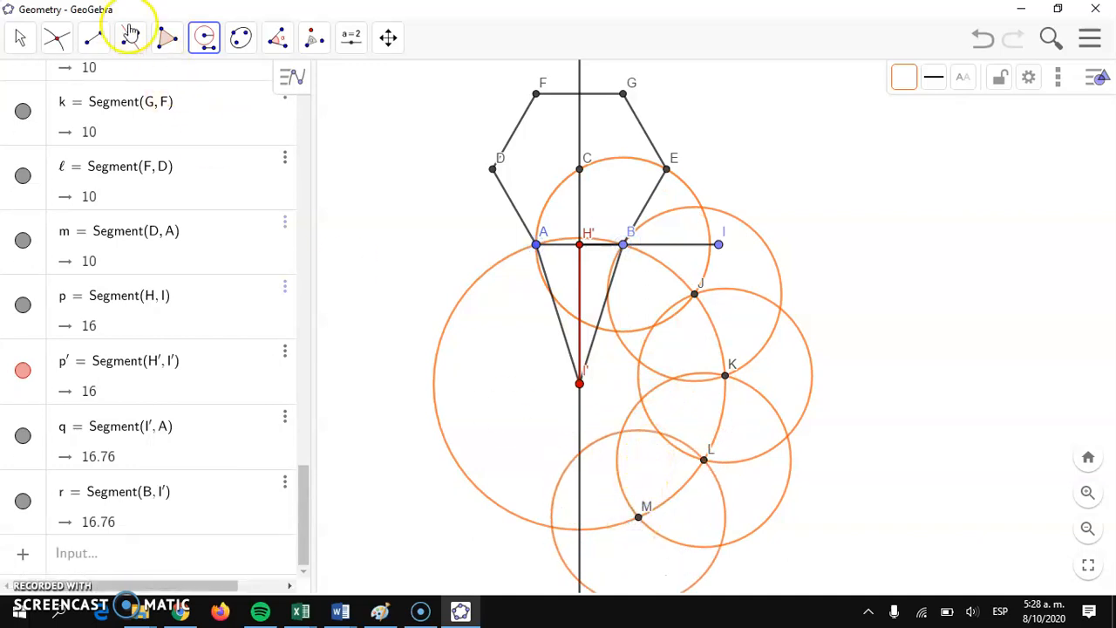
Step: Mark the intersection where M's circle meets the large circle beyond M
{"action": "left_click", "coordinate": [58, 39]}
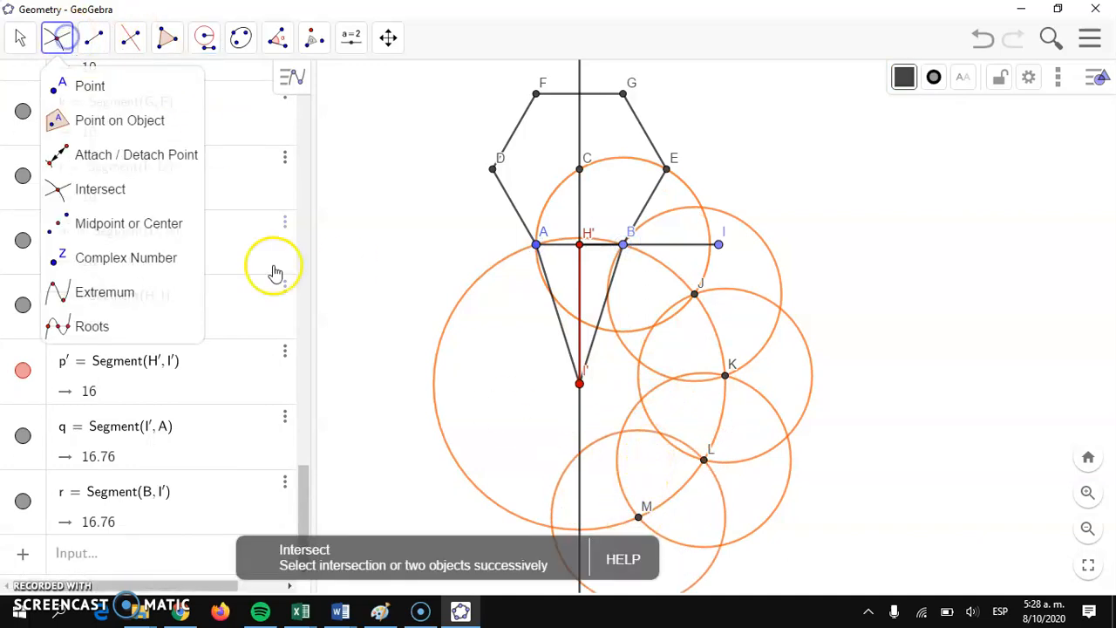
{"action": "left_click", "coordinate": [87, 194]}
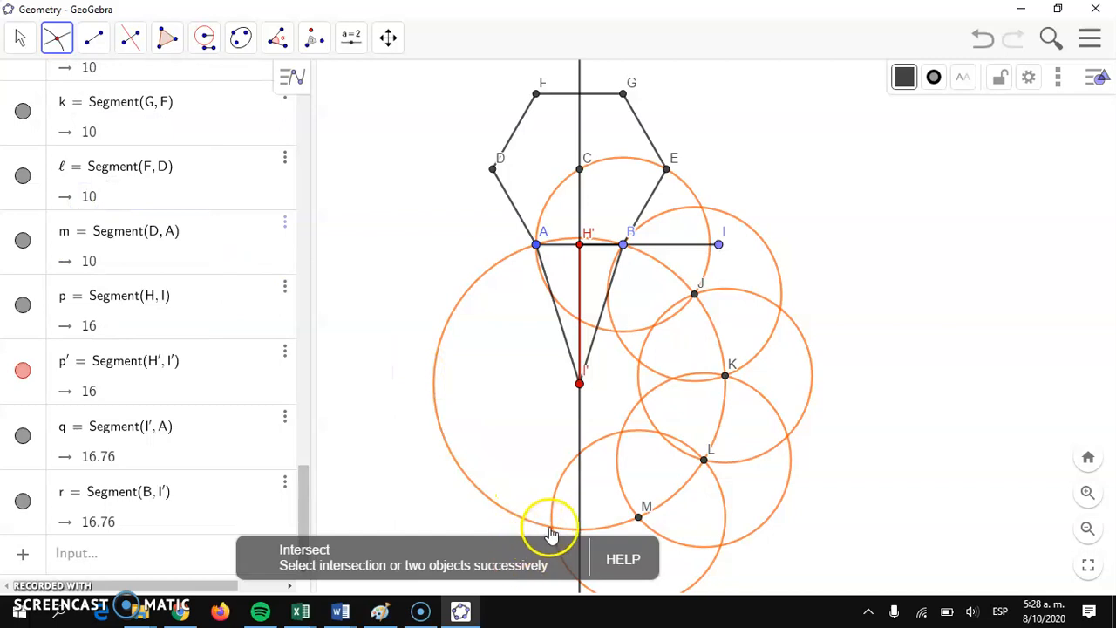
{"action": "left_click", "coordinate": [551, 526]}
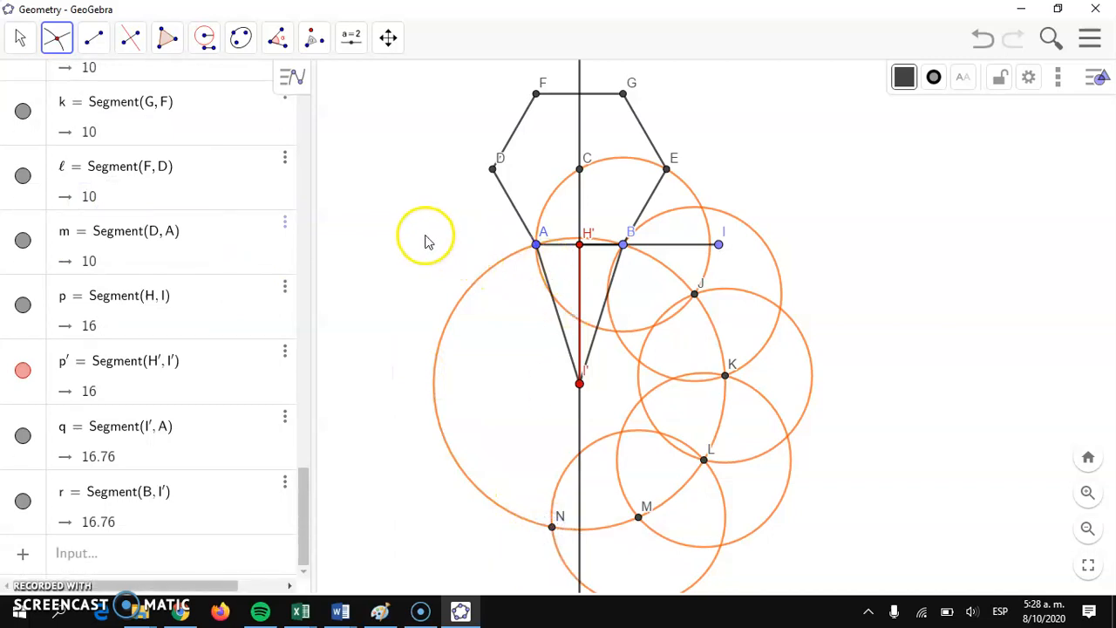
Step: Draw segments from B to J, from J to the apex I', and from I' to K
{"action": "left_click", "coordinate": [97, 41]}
{"action": "left_click", "coordinate": [125, 122]}
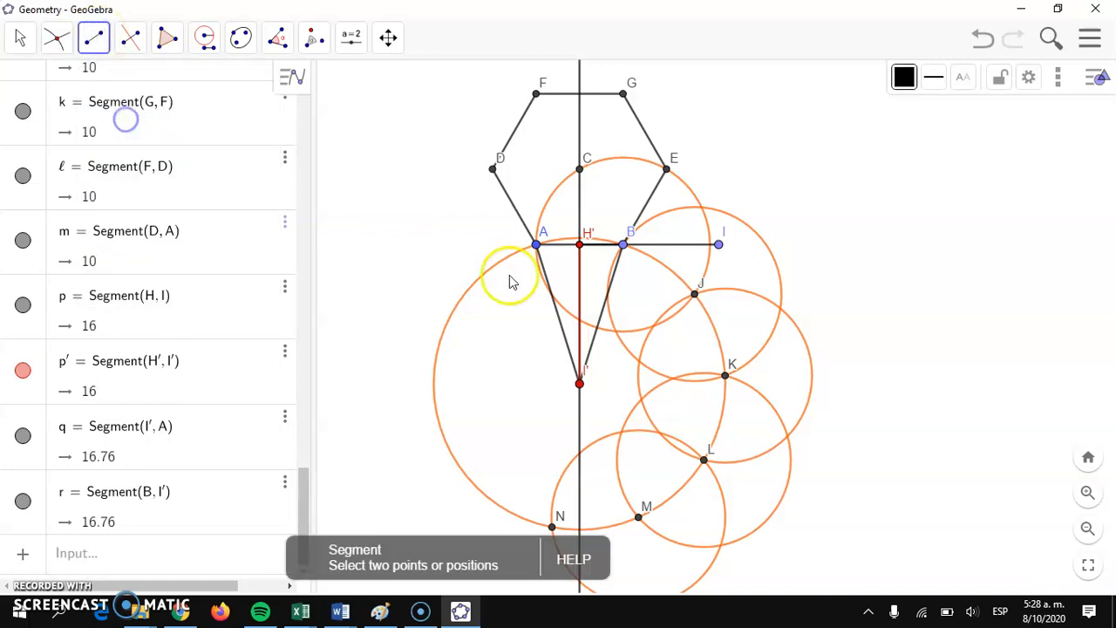
{"action": "left_click", "coordinate": [623, 246]}
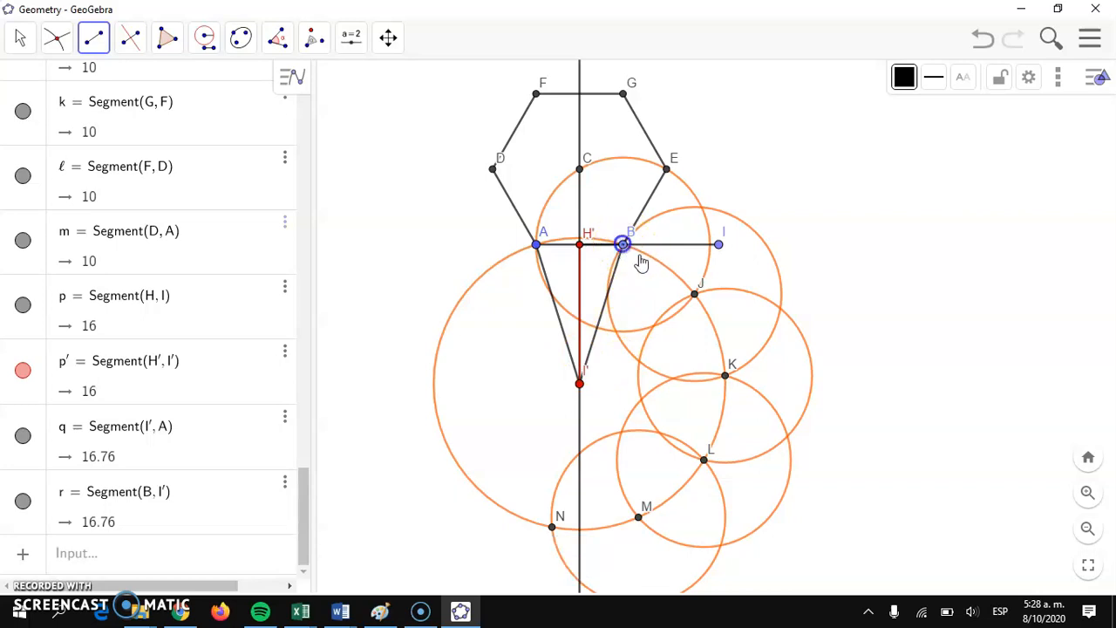
{"action": "left_click", "coordinate": [694, 295]}
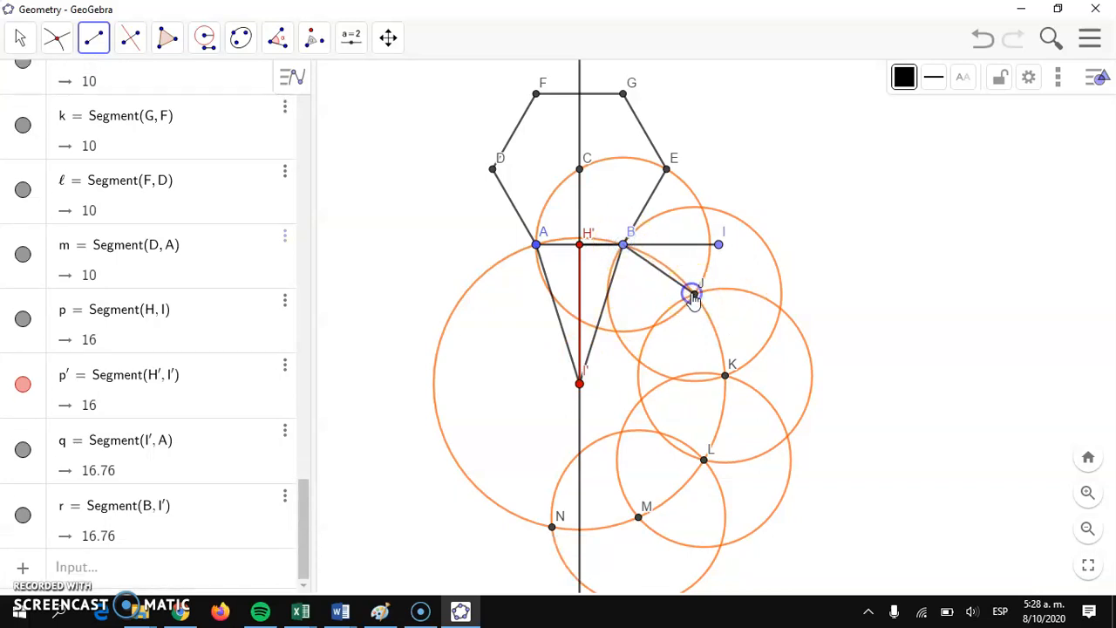
{"action": "left_click", "coordinate": [580, 384]}
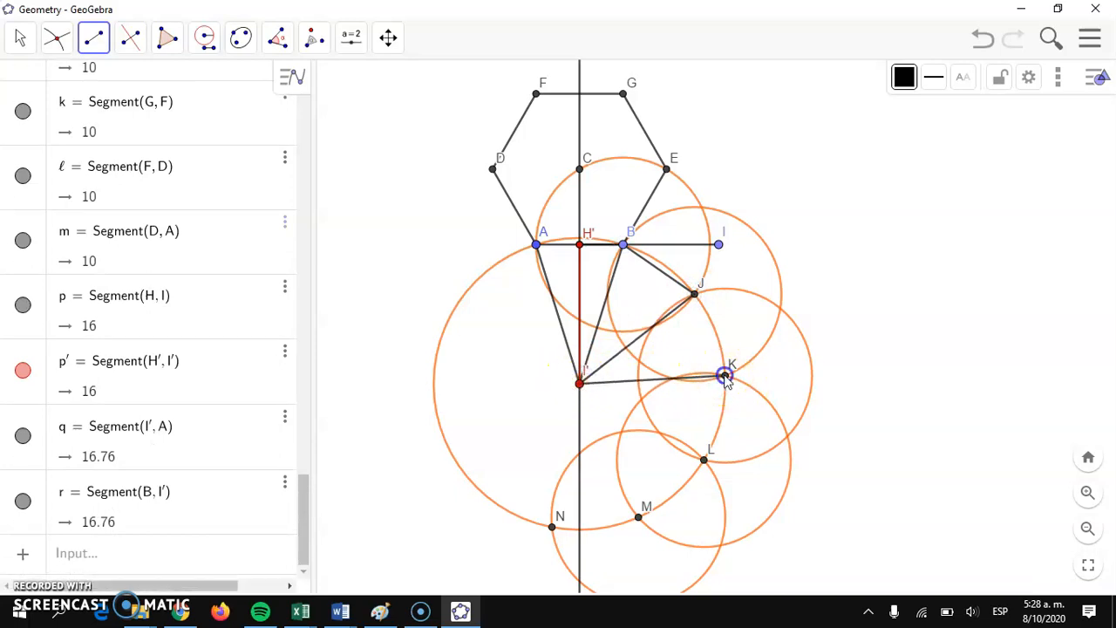
{"action": "left_click", "coordinate": [724, 377]}
Step: Connect J, K, L, M and N in order with segments
{"action": "left_click", "coordinate": [694, 295]}
{"action": "left_click", "coordinate": [725, 377]}
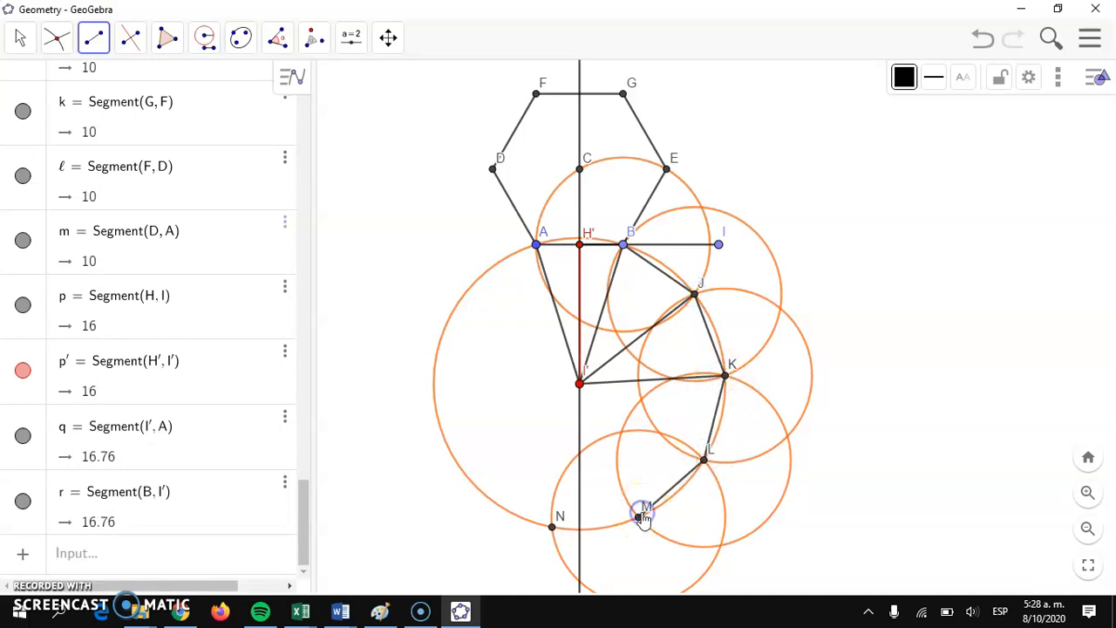
{"action": "left_click", "coordinate": [552, 526]}
Step: Draw segments joining the apex I' to N, M and L
{"action": "left_click", "coordinate": [585, 388]}
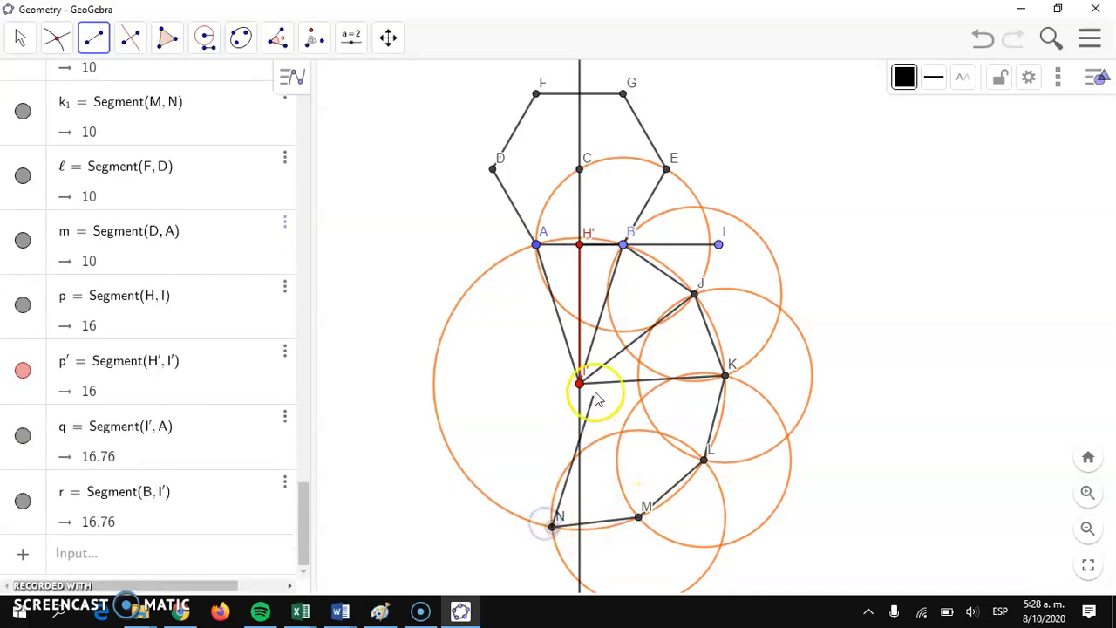
{"action": "left_click", "coordinate": [582, 386]}
{"action": "left_click", "coordinate": [582, 386]}
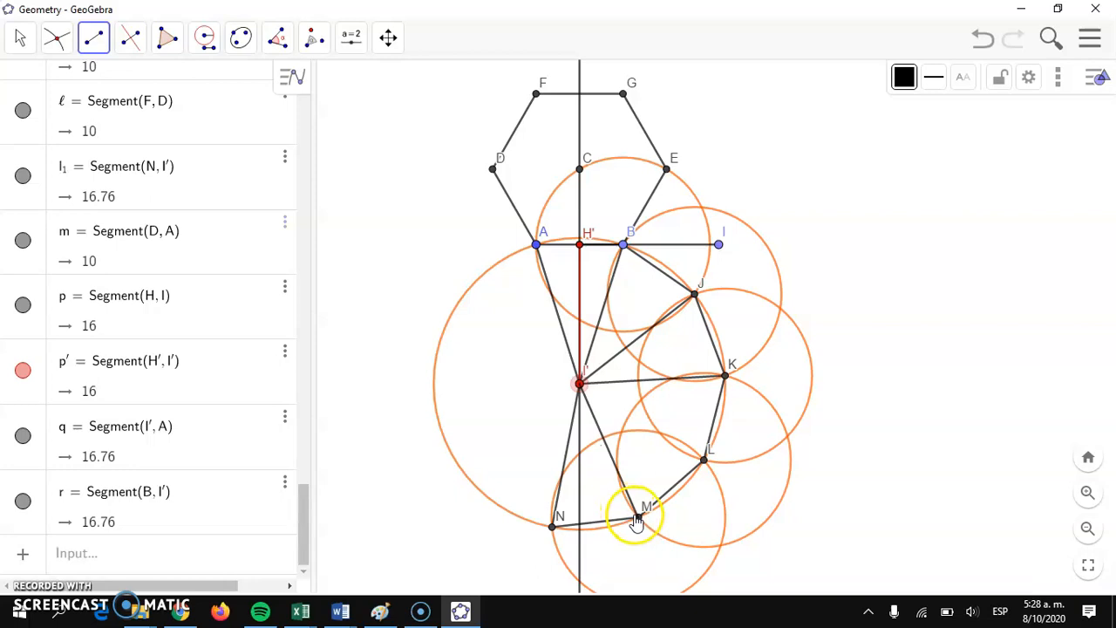
{"action": "left_click", "coordinate": [636, 520]}
{"action": "left_click", "coordinate": [582, 401]}
{"action": "left_click", "coordinate": [689, 454]}
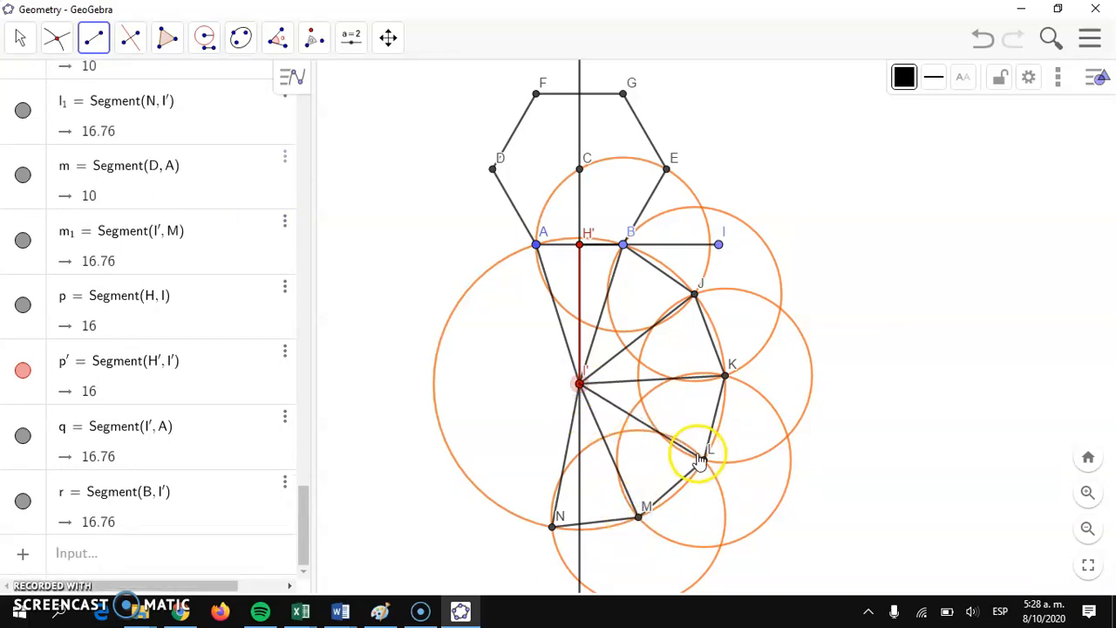
{"action": "left_click", "coordinate": [704, 462]}
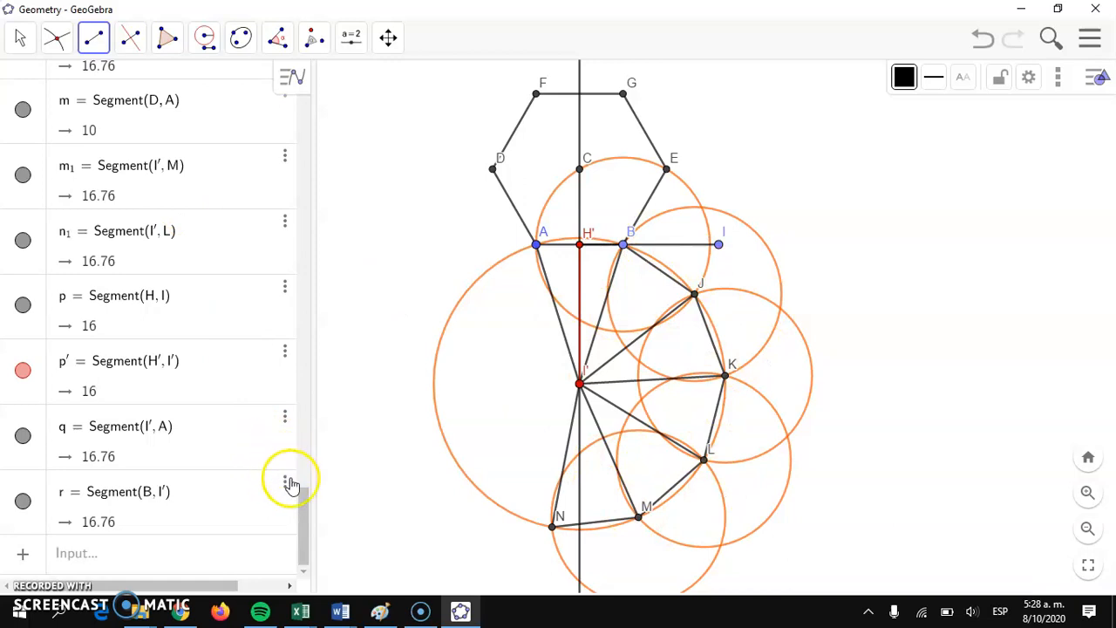
Step: Hide the compass circles centred on J, K, L and M and the large circle centred on I'
{"action": "left_click_drag", "start_coordinate": [304, 510], "coordinate": [307, 83]}
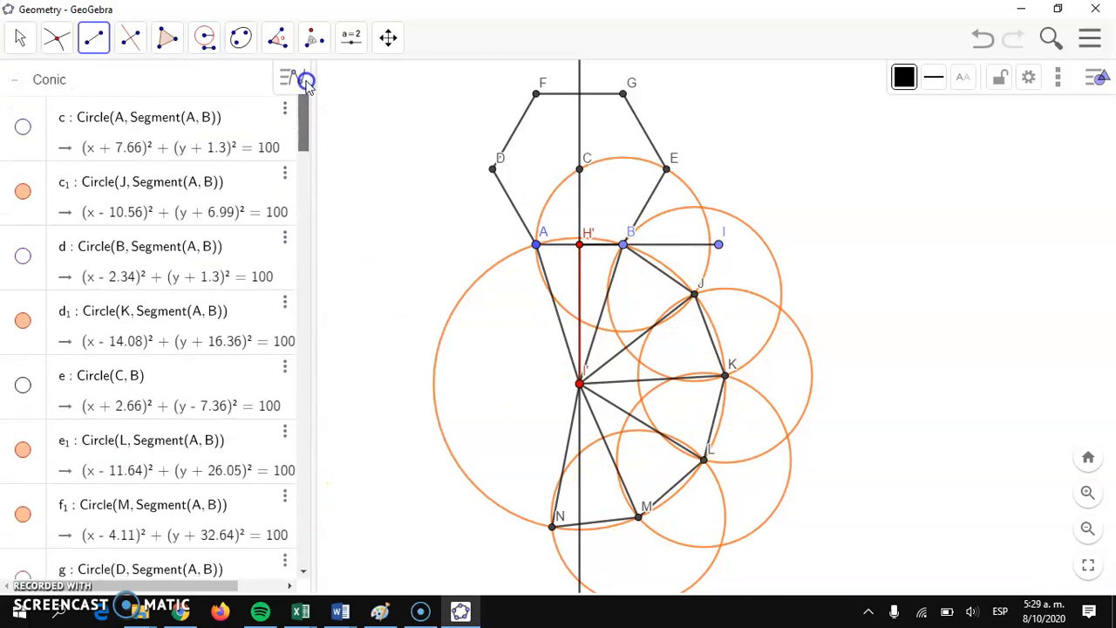
{"action": "left_click", "coordinate": [23, 191]}
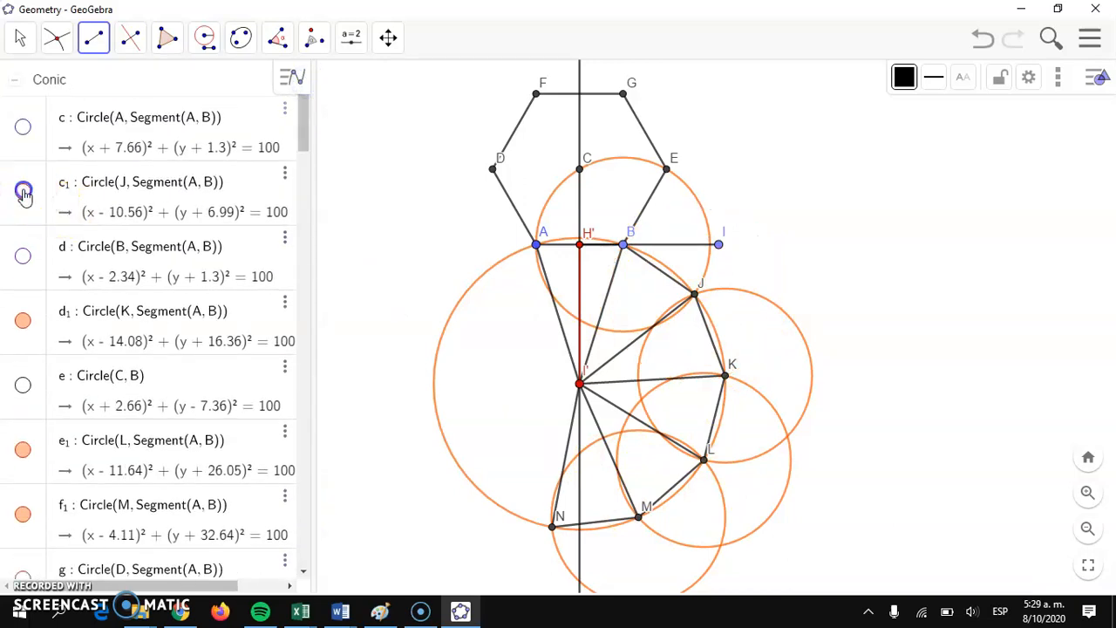
{"action": "left_click", "coordinate": [23, 320]}
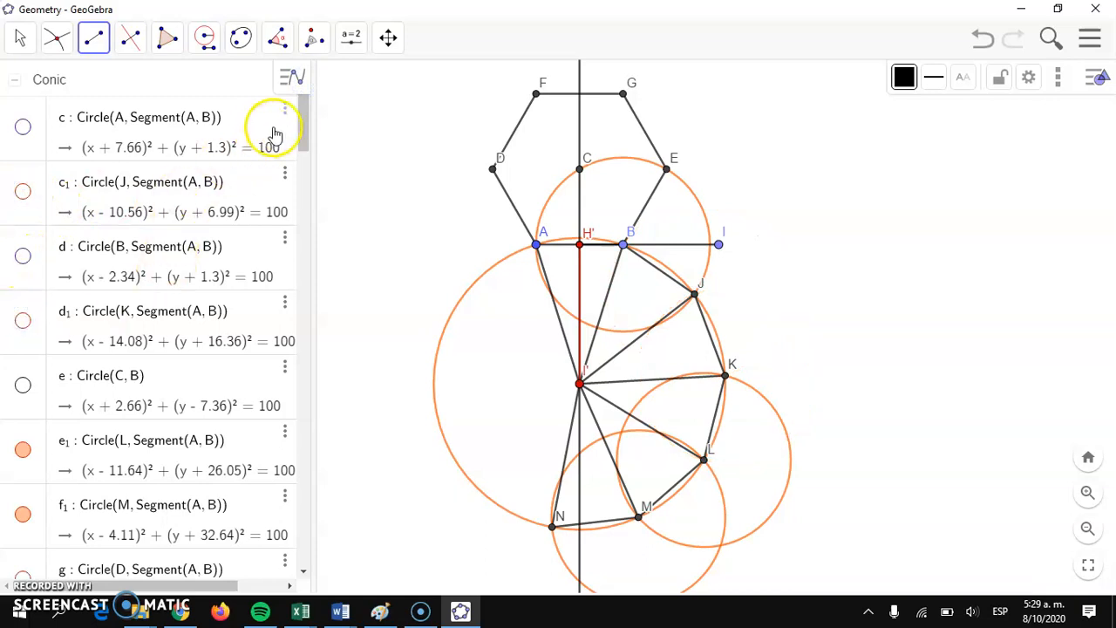
{"action": "left_click_drag", "start_coordinate": [309, 160], "coordinate": [309, 169]}
{"action": "left_click", "coordinate": [23, 225]}
{"action": "left_click", "coordinate": [26, 291]}
{"action": "left_click", "coordinate": [23, 484]}
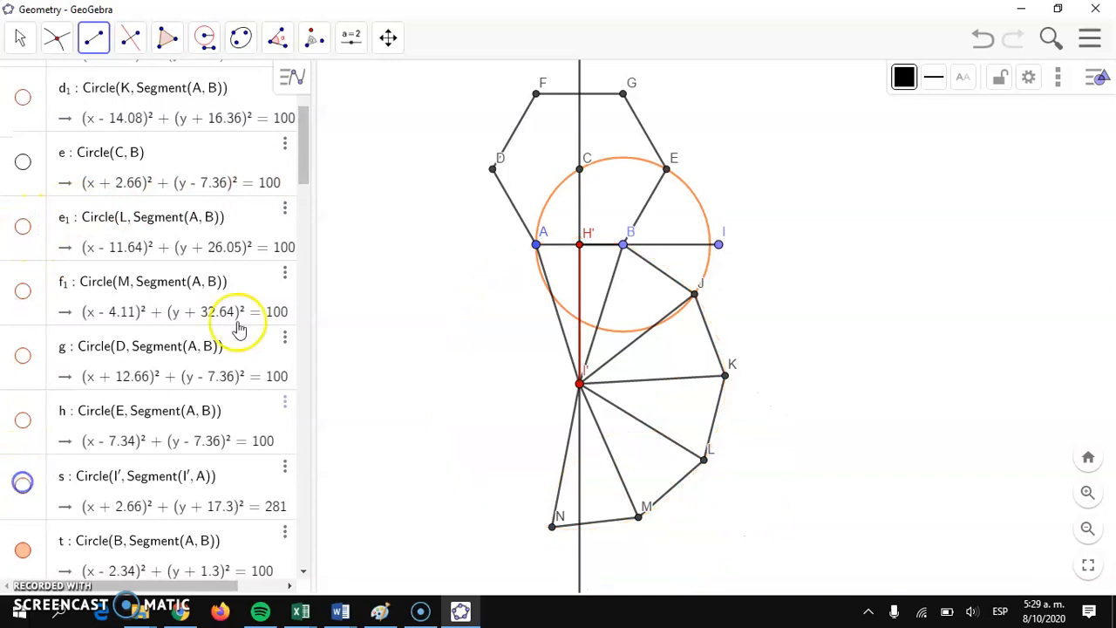
Step: Hide the remaining compass circle centred on B and the perpendicular bisector of AB
{"action": "mouse_move", "coordinate": [305, 150]}
{"action": "left_mouse_down"}
{"action": "mouse_move", "coordinate": [309, 191]}
{"action": "mouse_move", "coordinate": [316, 169]}
{"action": "left_mouse_up"}
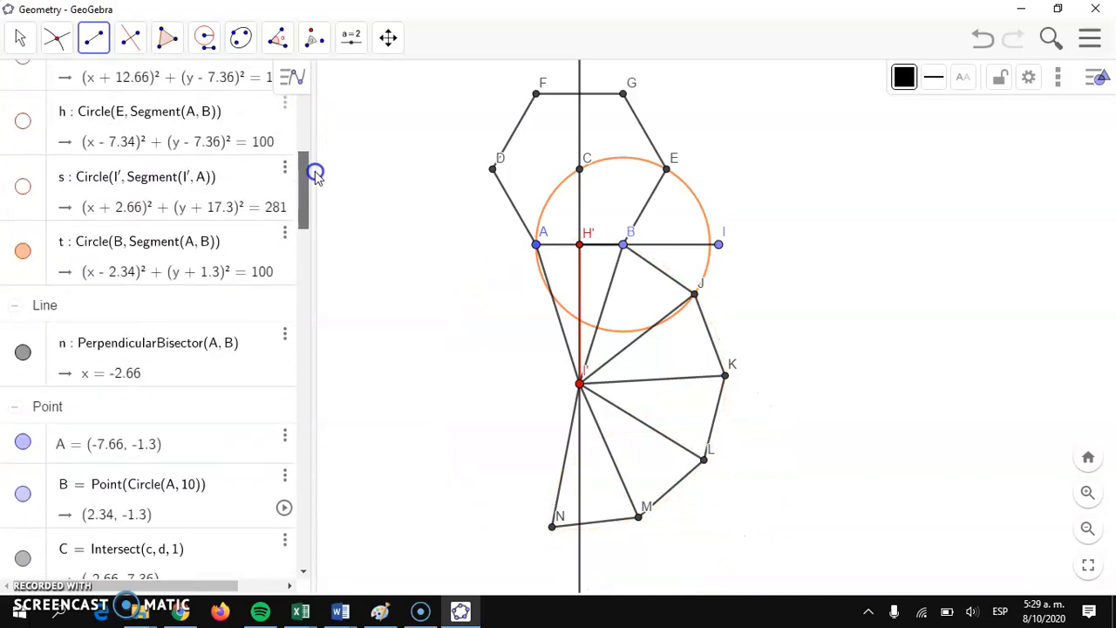
{"action": "left_click", "coordinate": [22, 252]}
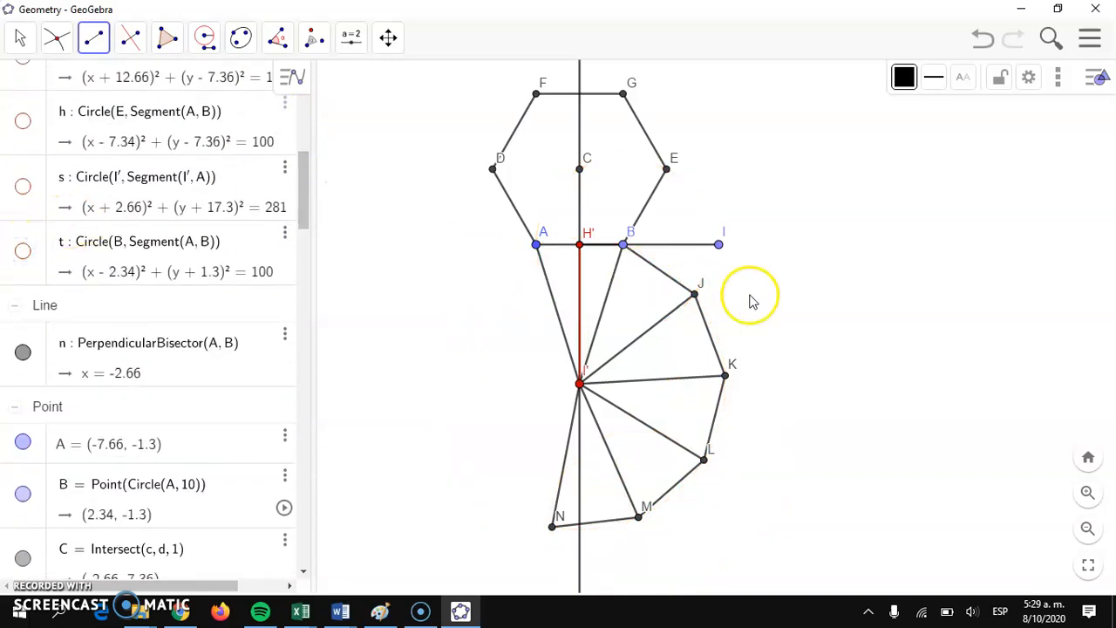
{"action": "left_click", "coordinate": [35, 376]}
{"action": "left_click", "coordinate": [23, 352]}
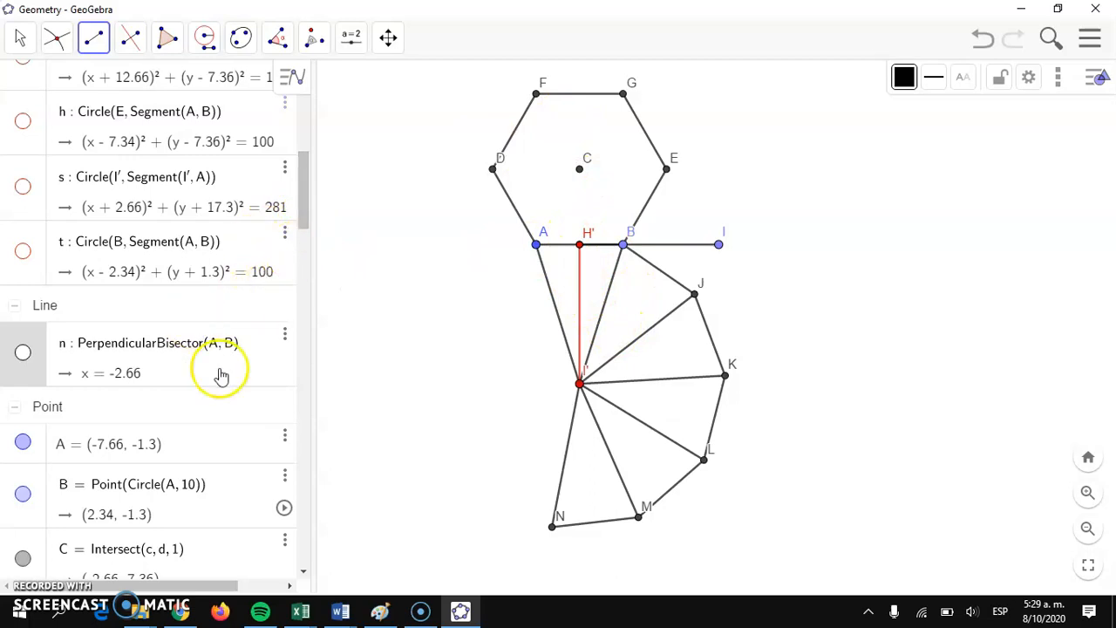
Step: Hide point C at the centre of the hexagon
{"action": "left_click_drag", "start_coordinate": [300, 206], "coordinate": [302, 221]}
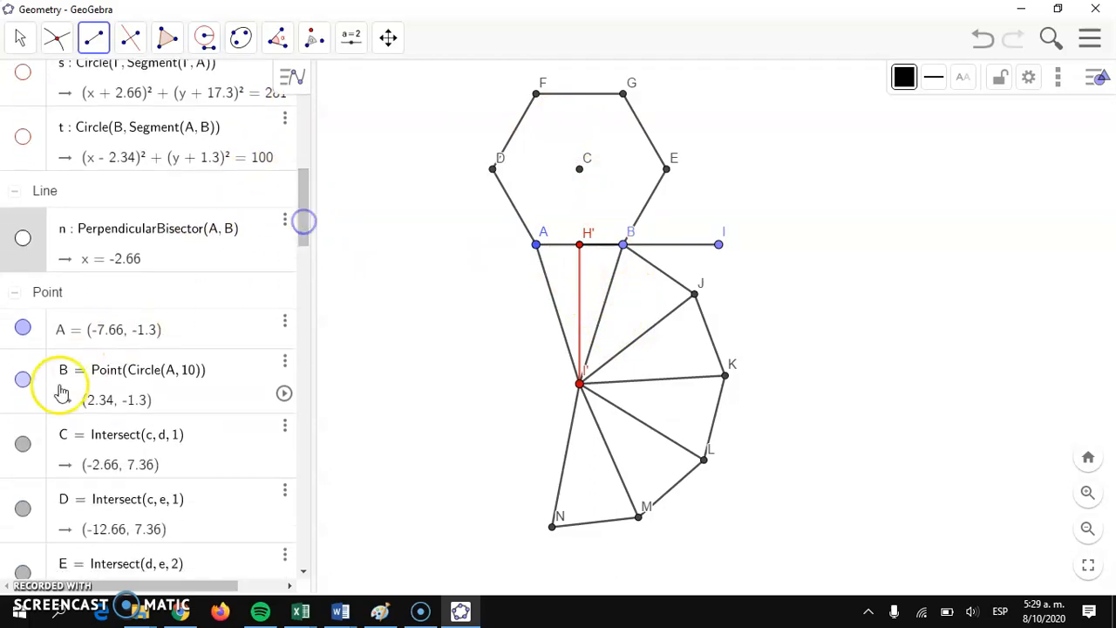
{"action": "left_click", "coordinate": [33, 468]}
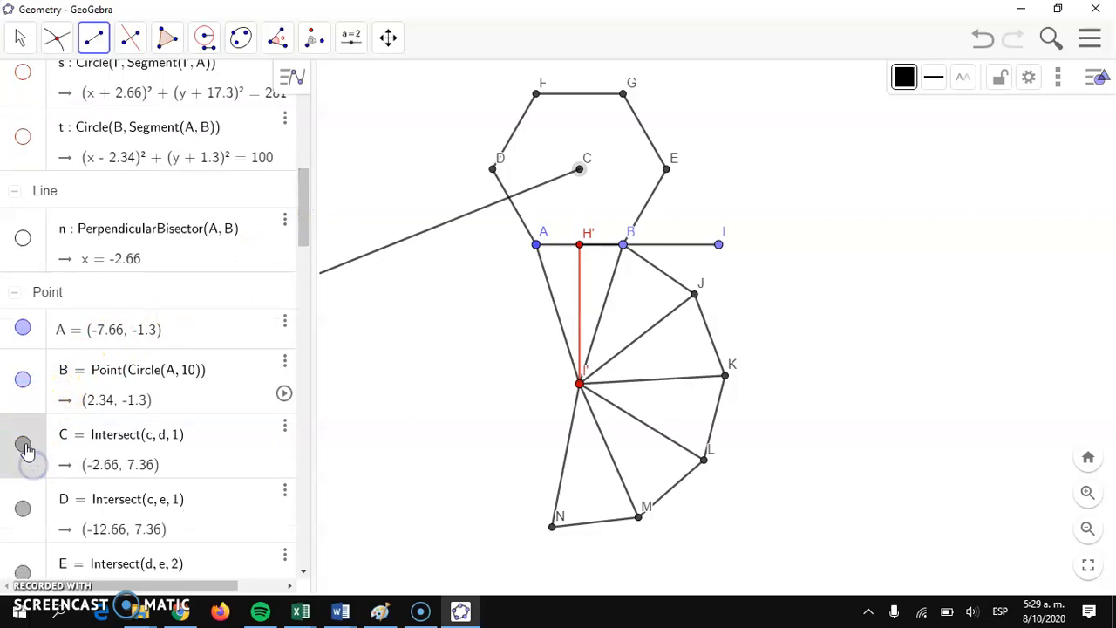
{"action": "left_click", "coordinate": [25, 445]}
{"action": "left_click", "coordinate": [367, 255]}
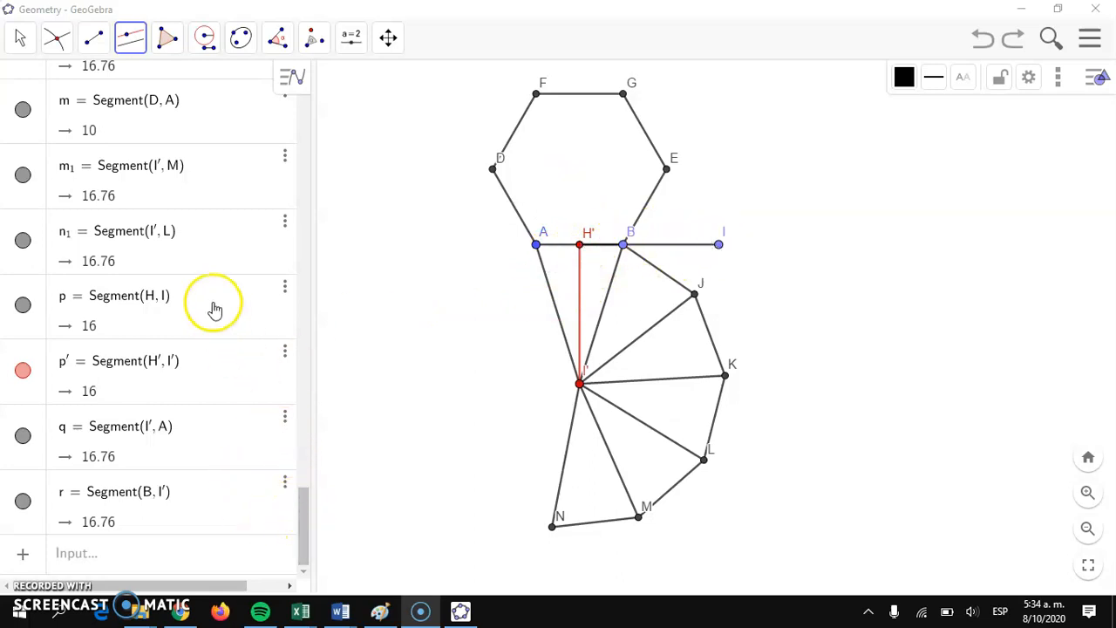
Step: Hide the auxiliary segment HI and the red height segment H'I'
{"action": "mouse_move", "coordinate": [302, 529]}
{"action": "left_mouse_down"}
{"action": "mouse_move", "coordinate": [349, 388]}
{"action": "mouse_move", "coordinate": [304, 515]}
{"action": "left_mouse_up"}
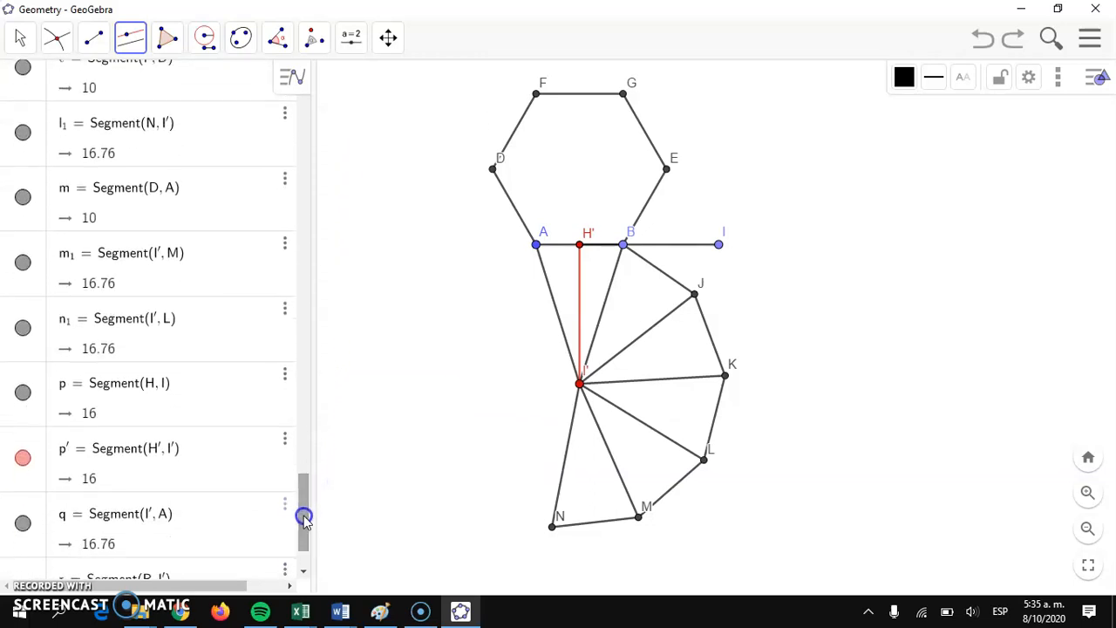
{"action": "left_click", "coordinate": [41, 420]}
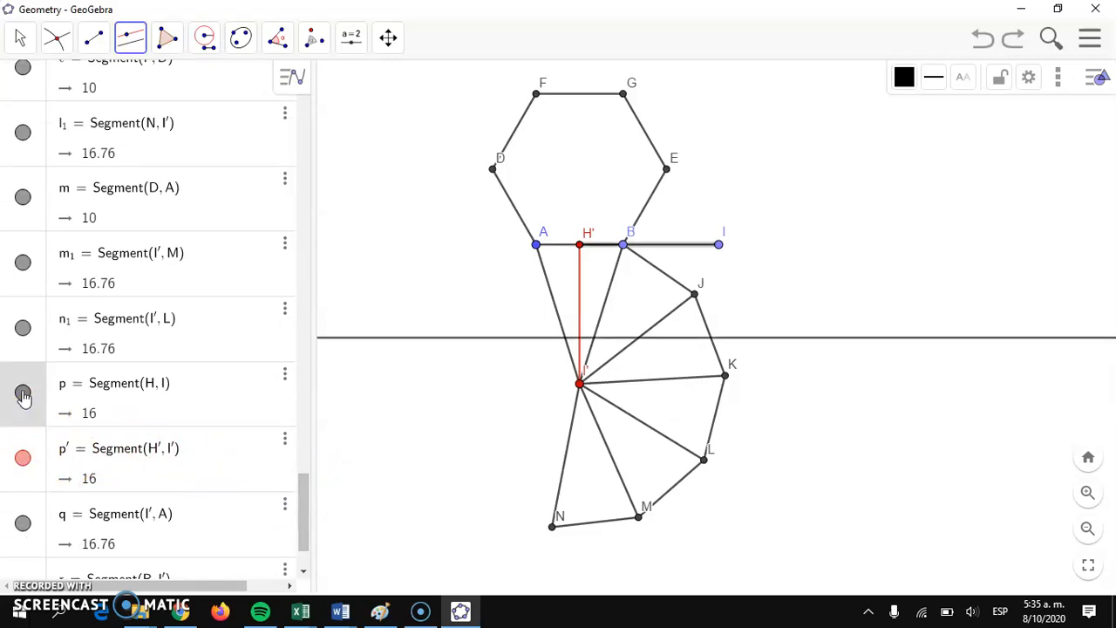
{"action": "left_click", "coordinate": [23, 394]}
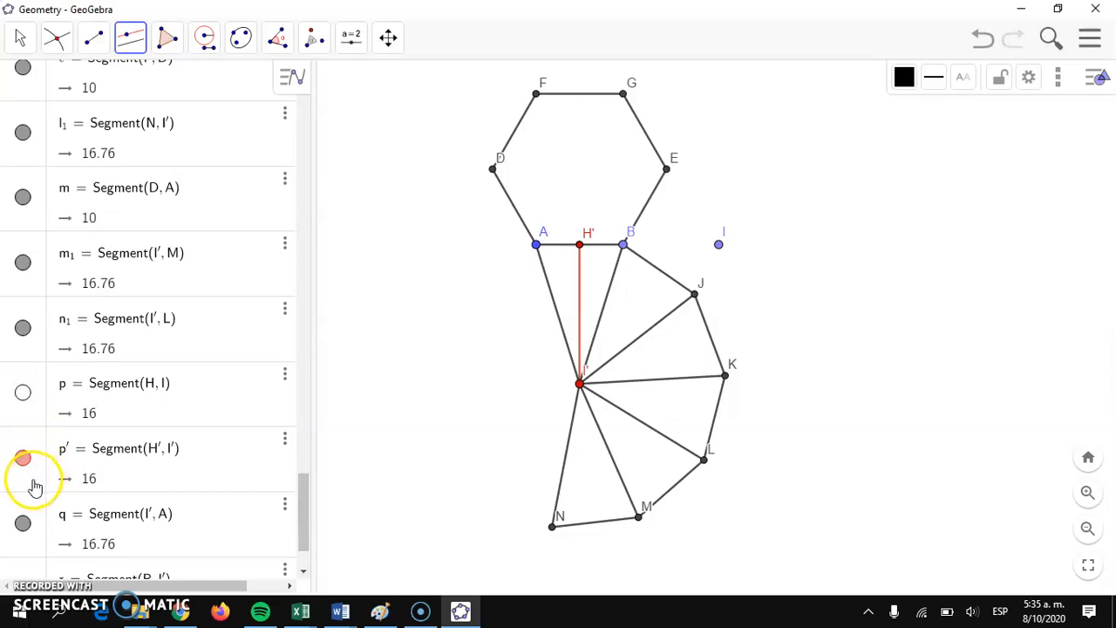
{"action": "left_click", "coordinate": [34, 480]}
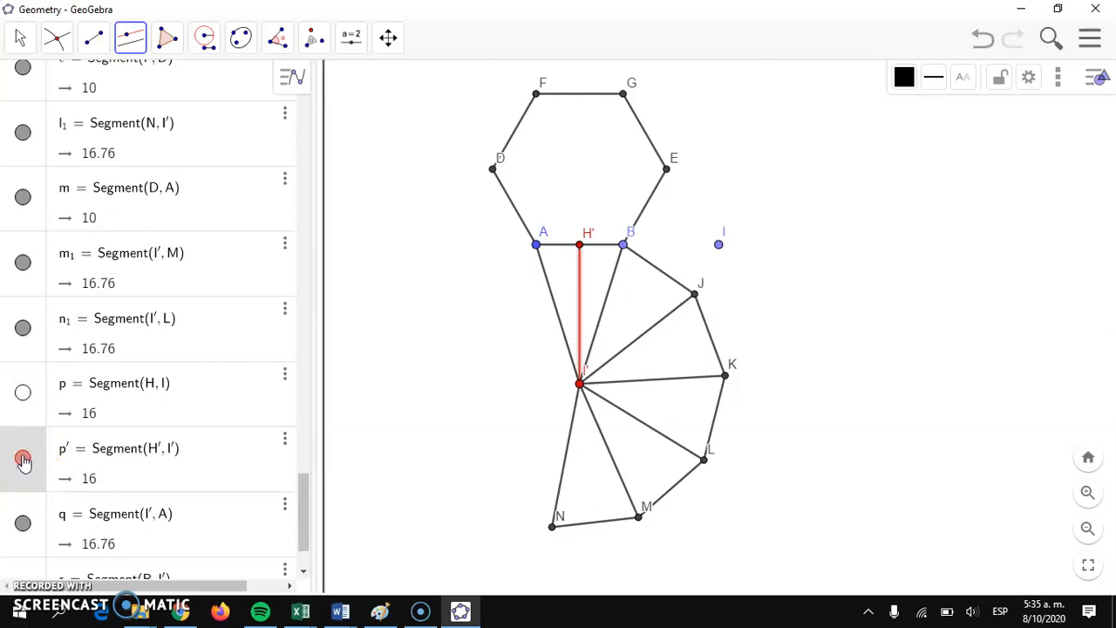
{"action": "left_click", "coordinate": [23, 458]}
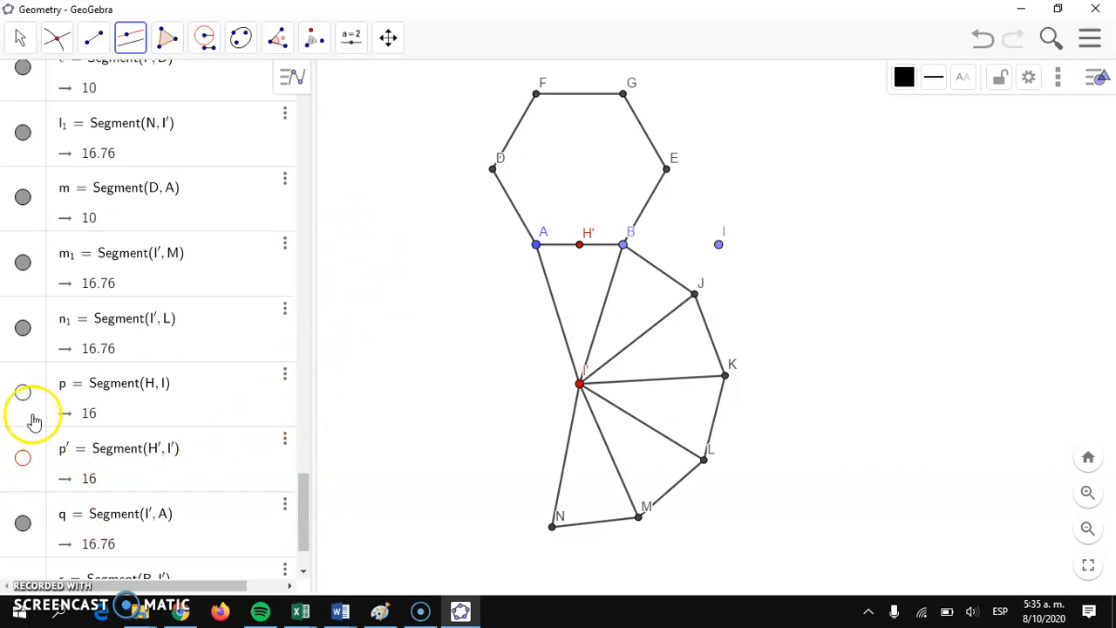
Step: Hide the auxiliary points H' and I
{"action": "left_click", "coordinate": [639, 253]}
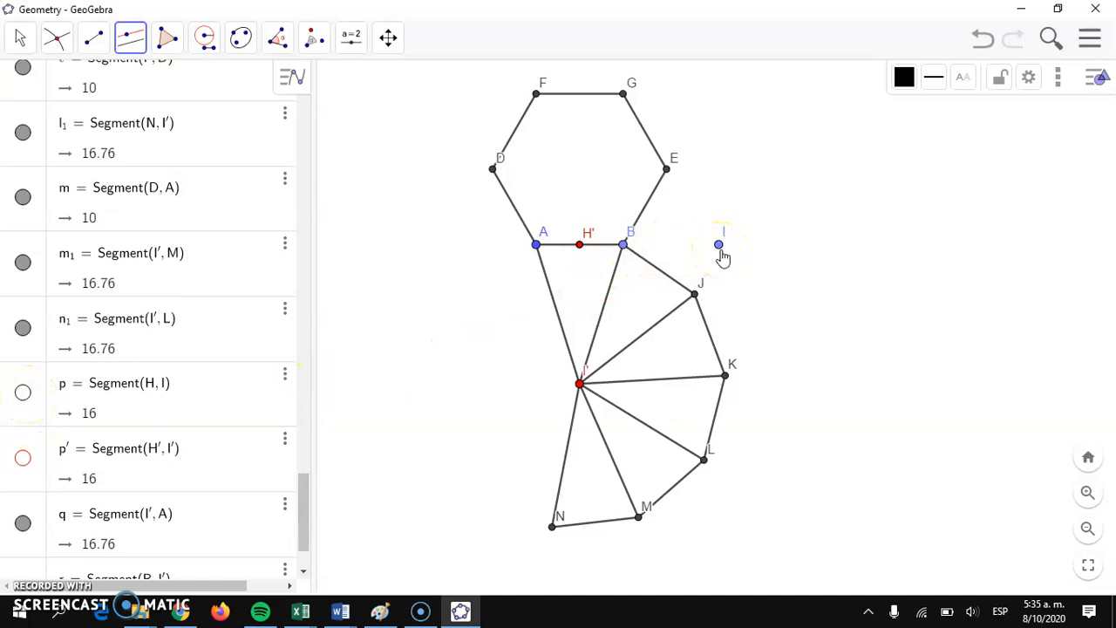
{"action": "left_click_drag", "start_coordinate": [643, 255], "coordinate": [584, 254]}
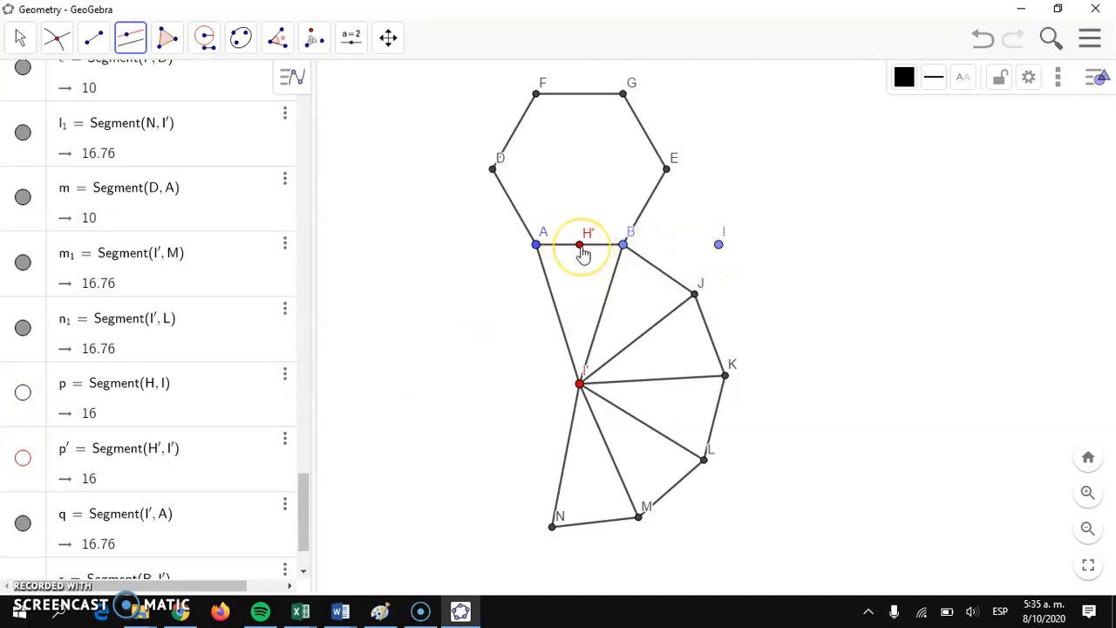
{"action": "left_click", "coordinate": [570, 381]}
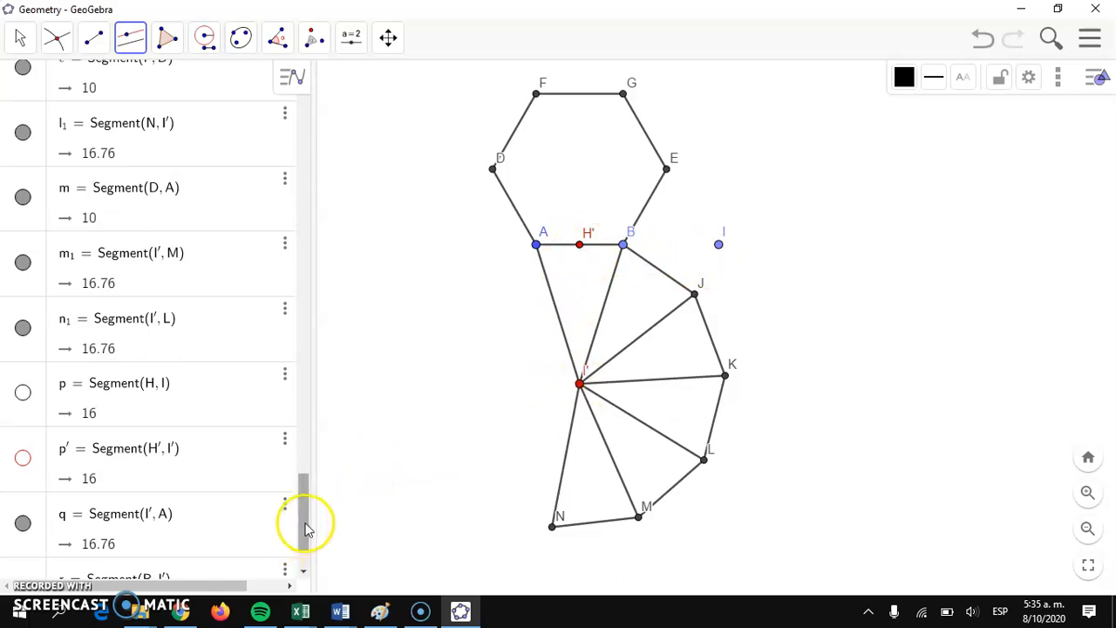
{"action": "scroll", "coordinate": [305, 519], "scroll_direction": "up", "scroll_amount": 1}
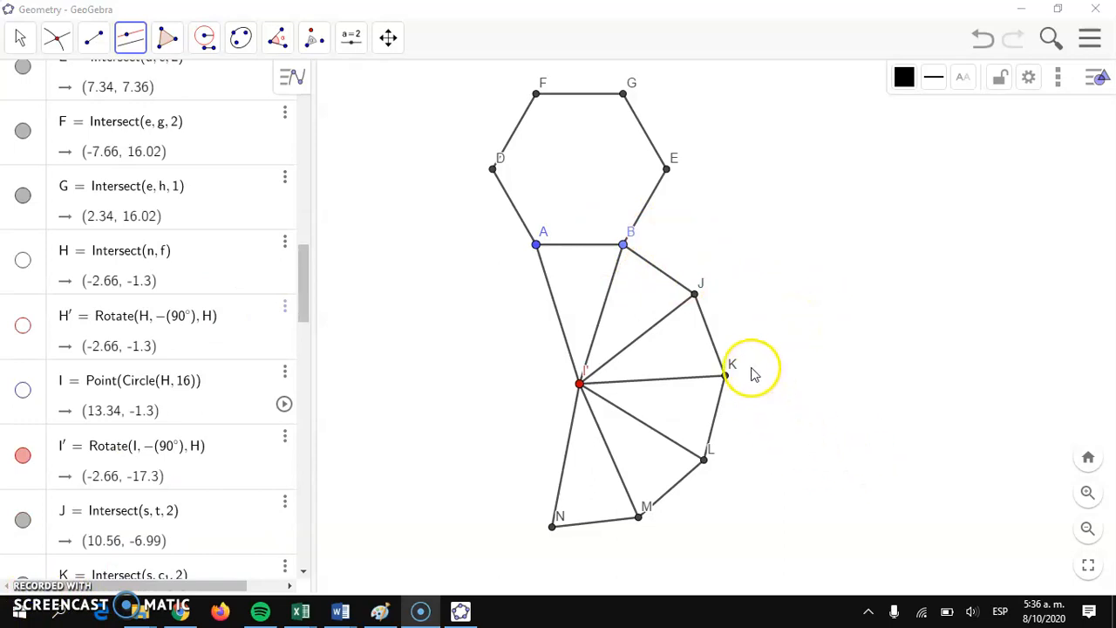
Step: Draw a line parallel to segment BJ through a new point just outside the net
{"action": "left_click", "coordinate": [130, 38]}
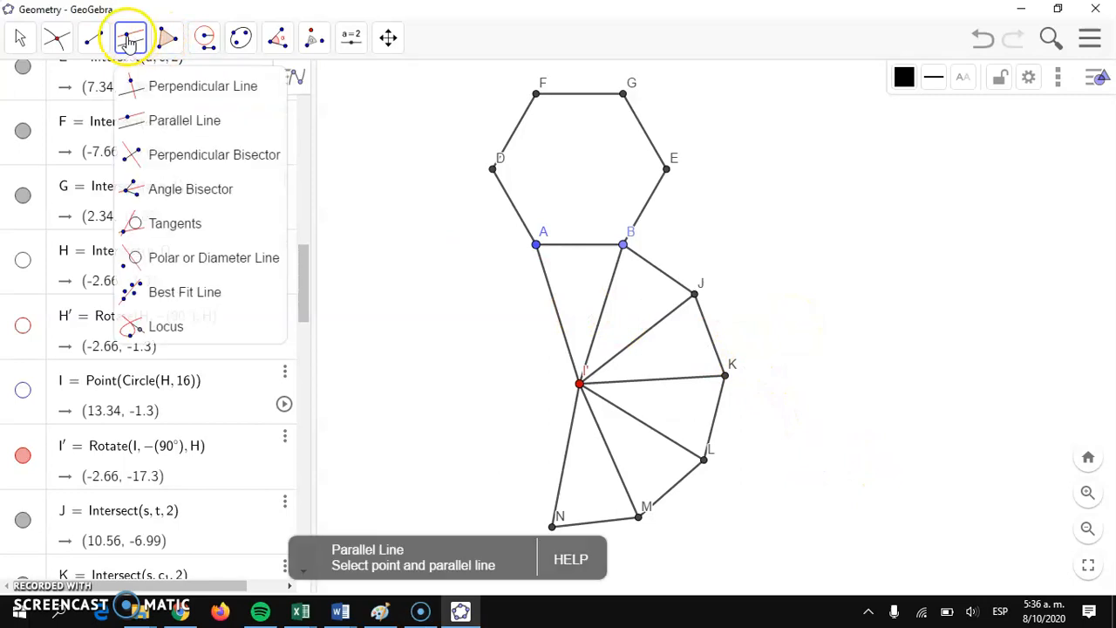
{"action": "left_click", "coordinate": [162, 120]}
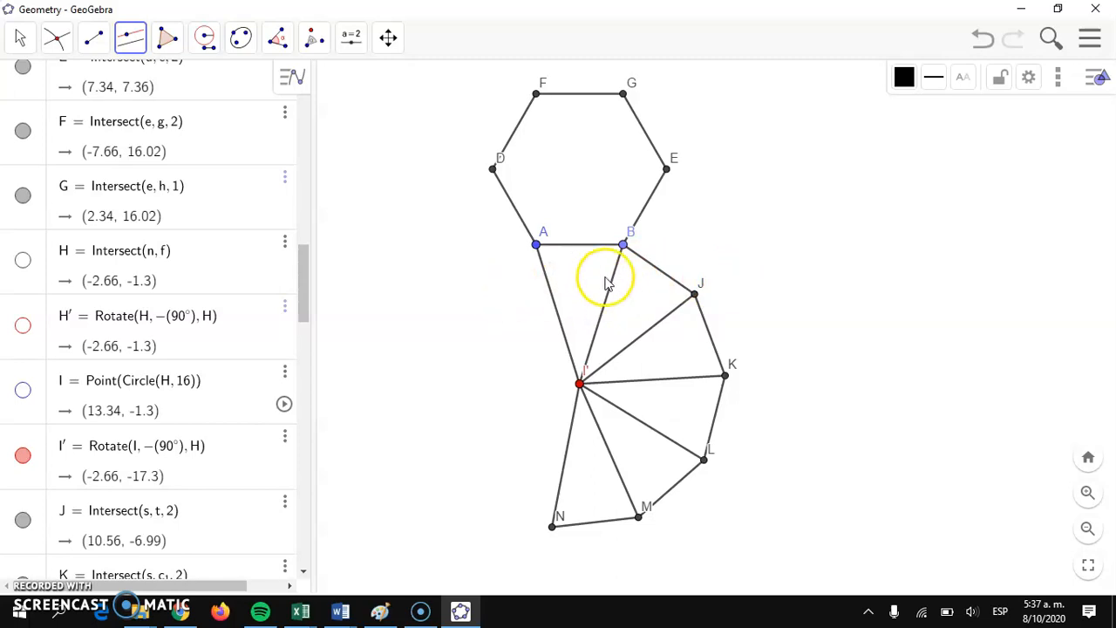
{"action": "left_click", "coordinate": [657, 272]}
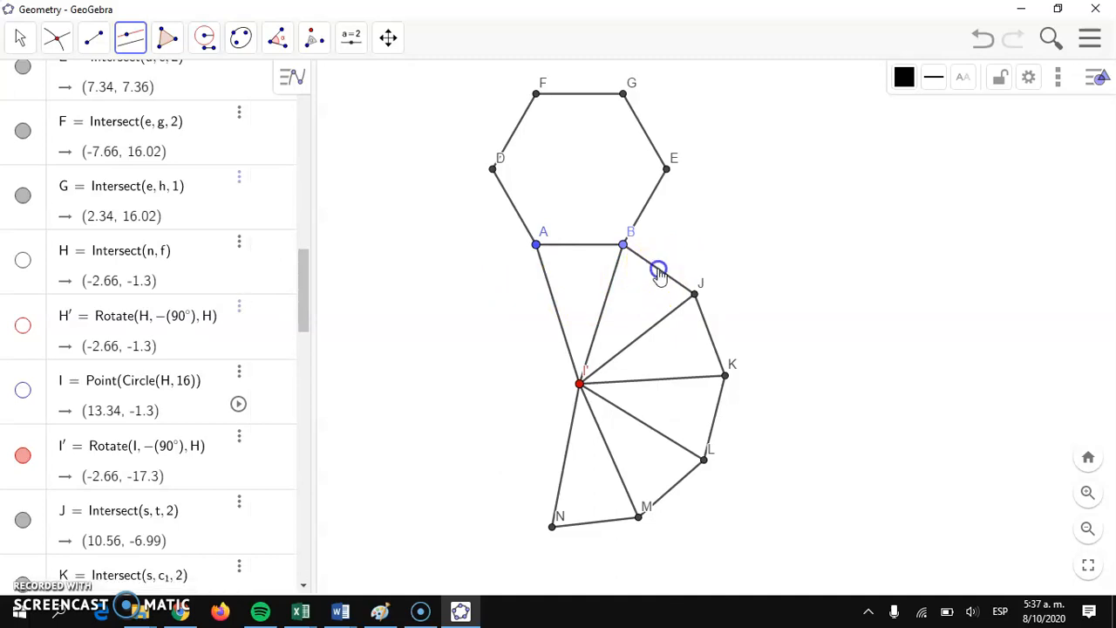
{"action": "left_click", "coordinate": [674, 245]}
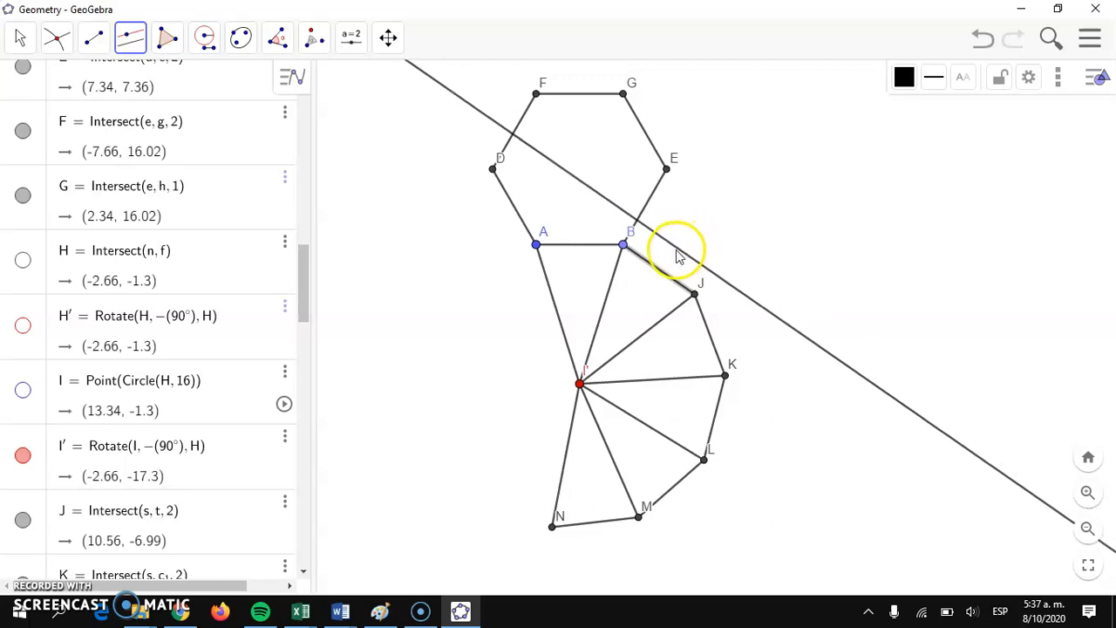
{"action": "left_click", "coordinate": [680, 250]}
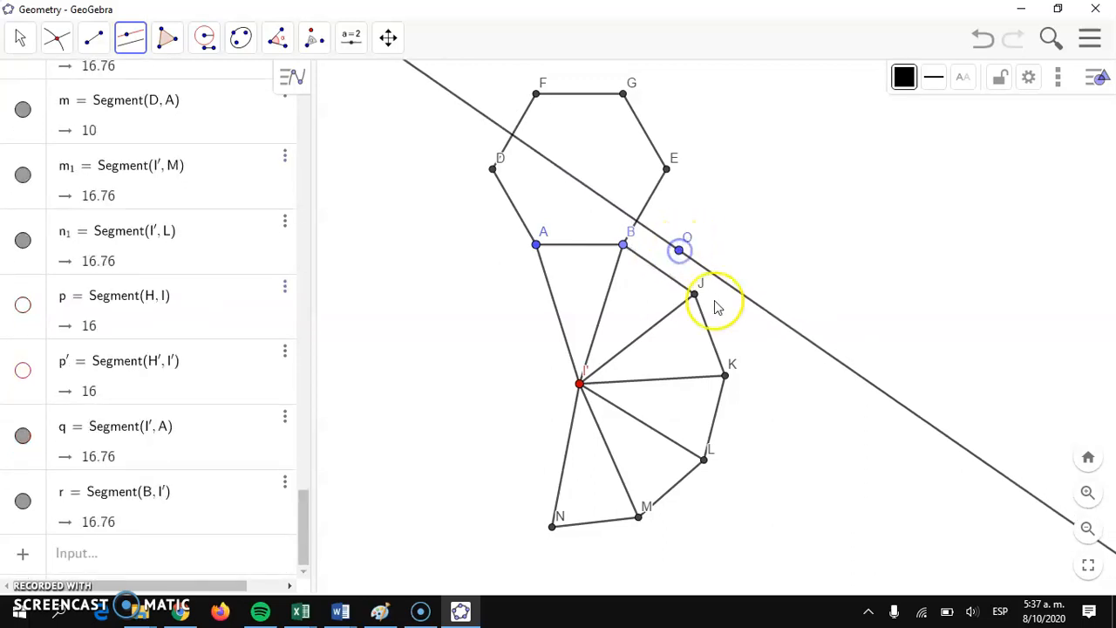
Step: Draw parallels to segments JK and KL through new points slightly outside each edge
{"action": "left_click", "coordinate": [706, 333]}
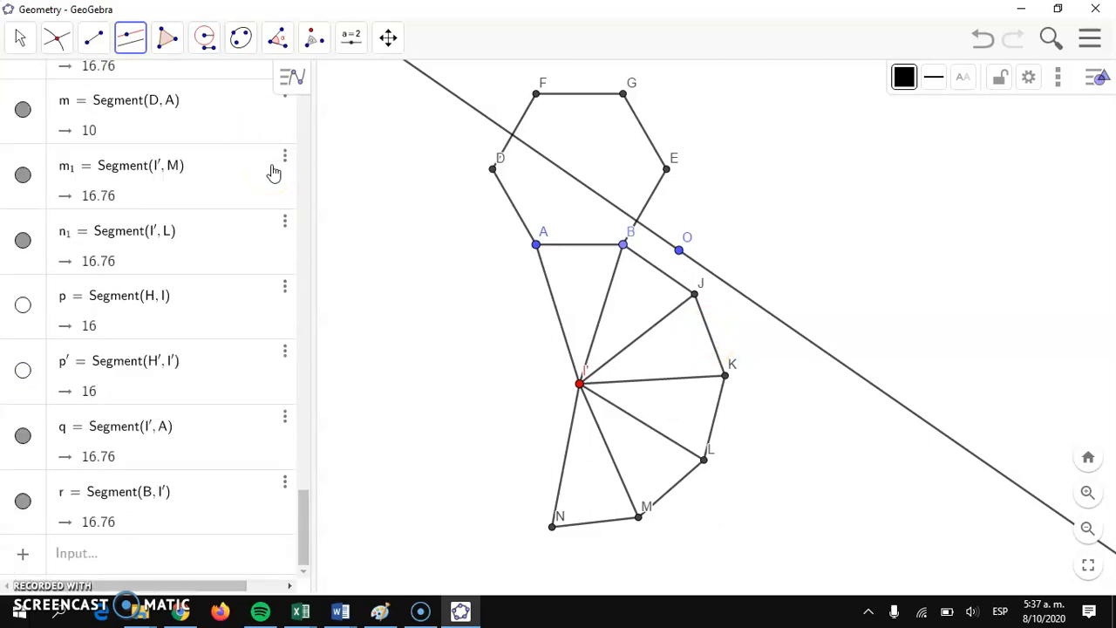
{"action": "left_click", "coordinate": [714, 344]}
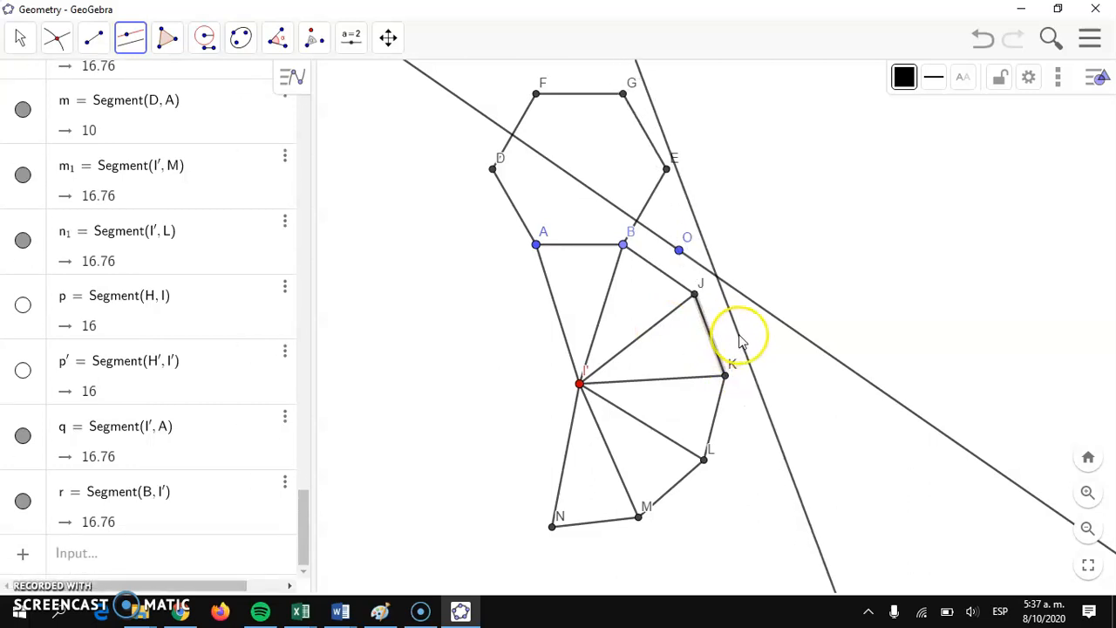
{"action": "left_click", "coordinate": [739, 335]}
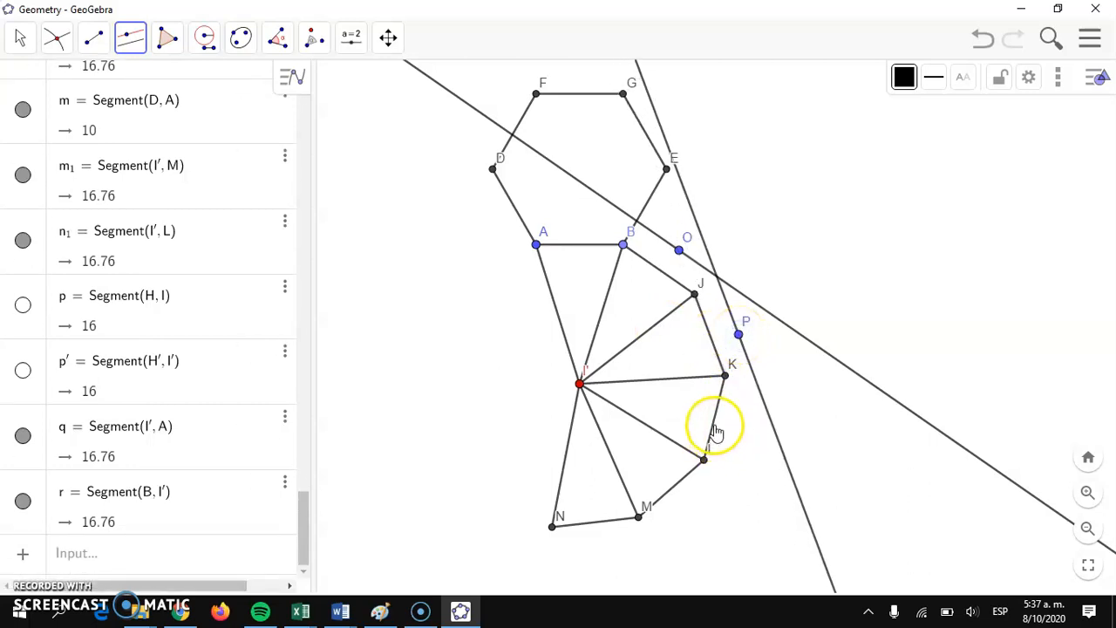
{"action": "left_click", "coordinate": [713, 427]}
{"action": "left_click", "coordinate": [739, 433]}
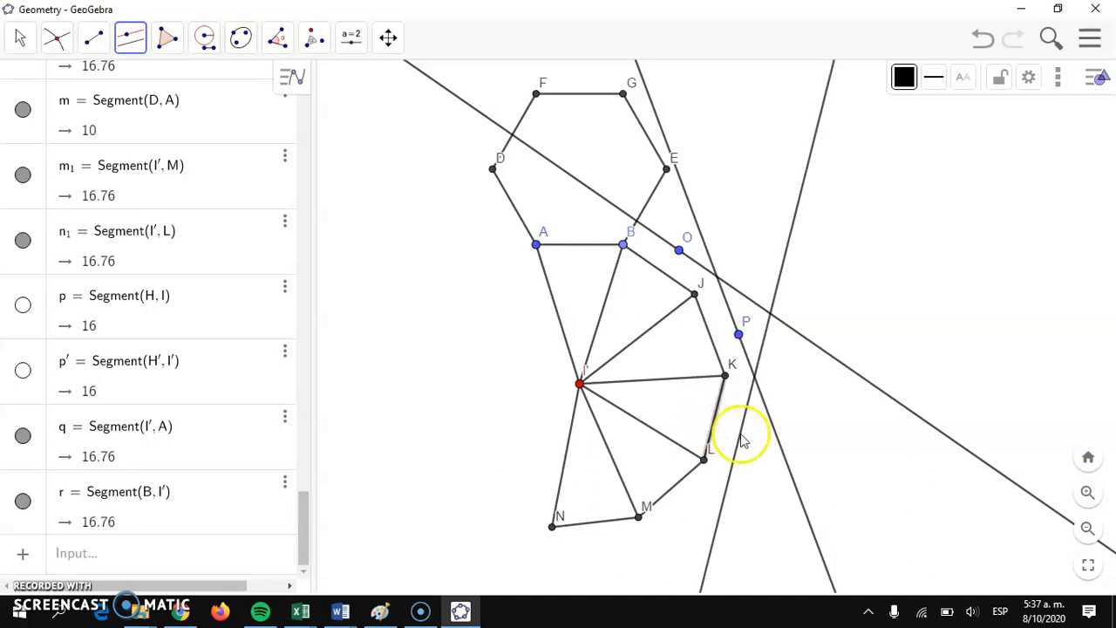
Step: Draw parallels to segments LM, MN and NI' through new points slightly outside each edge
{"action": "left_click", "coordinate": [678, 485]}
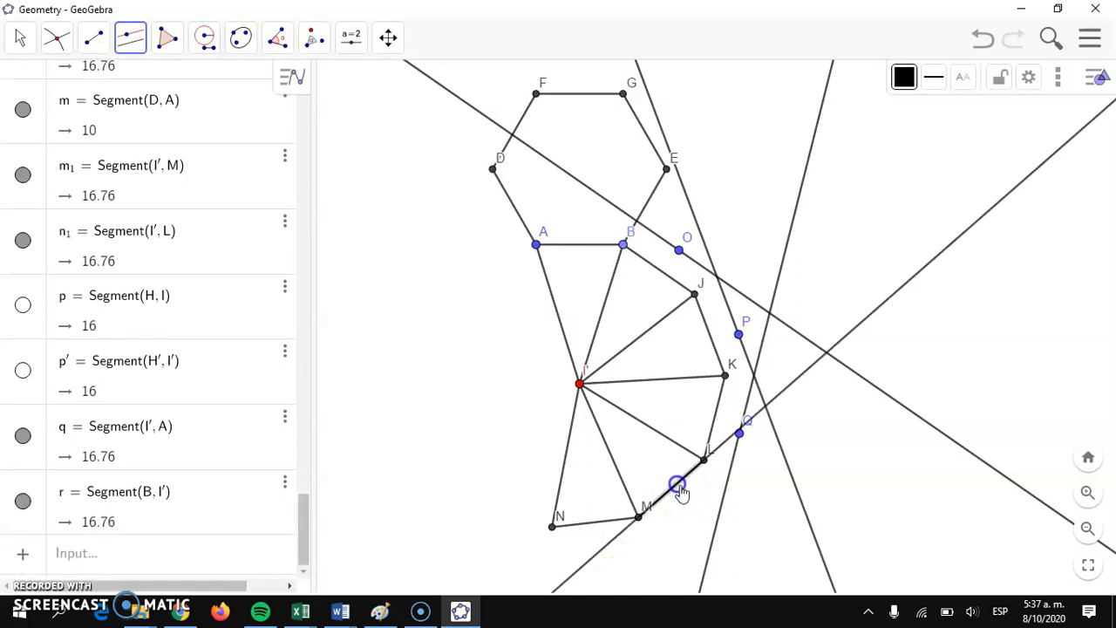
{"action": "left_click", "coordinate": [694, 517]}
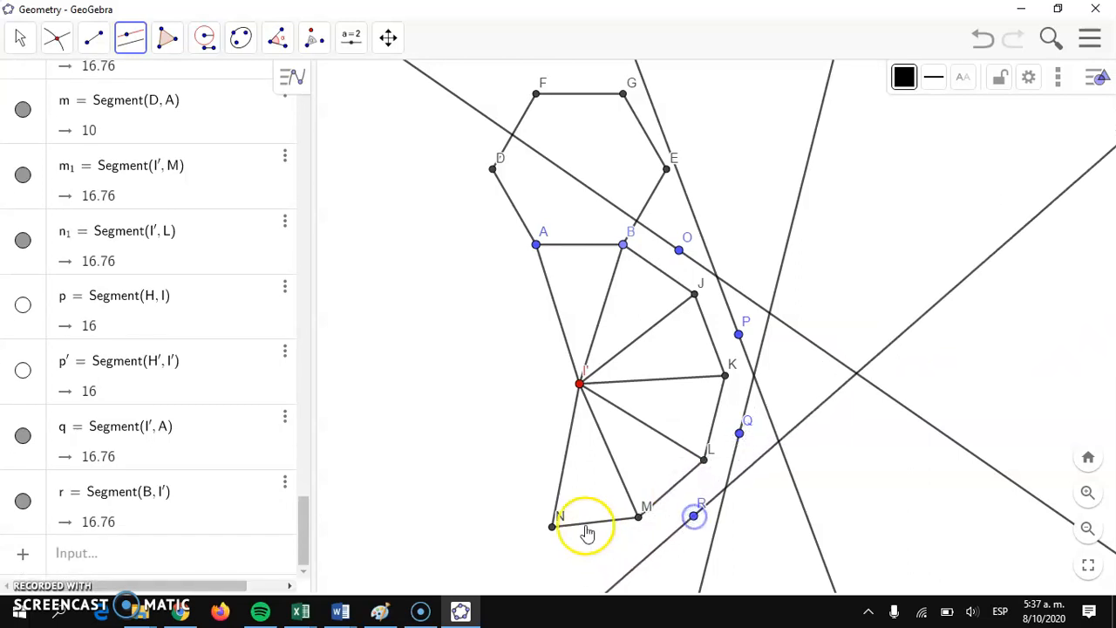
{"action": "left_click", "coordinate": [587, 523]}
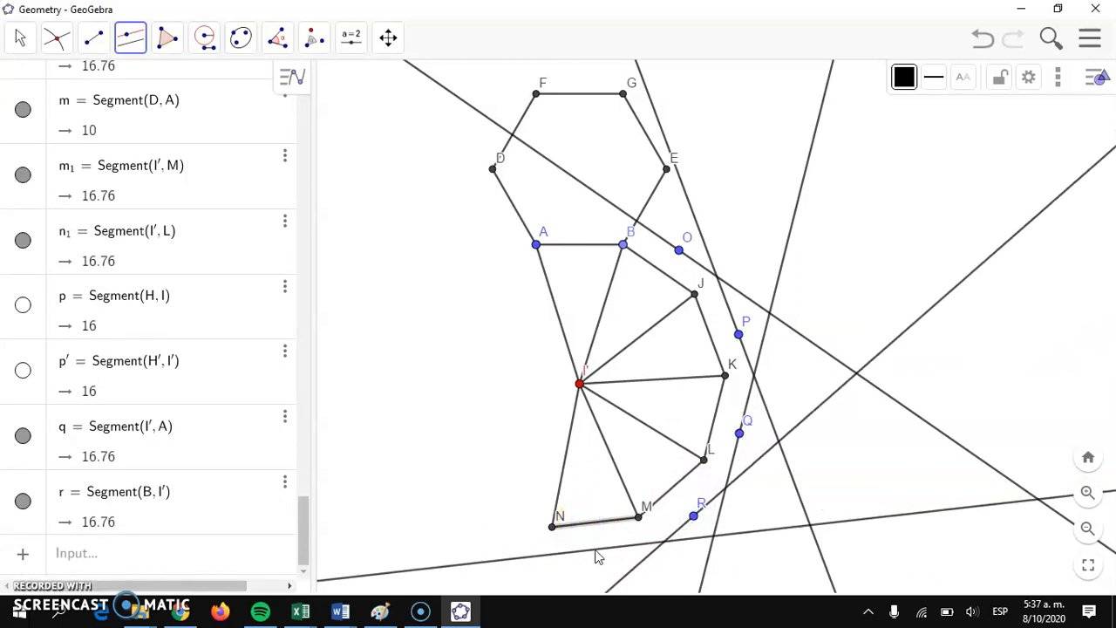
{"action": "left_click", "coordinate": [560, 480]}
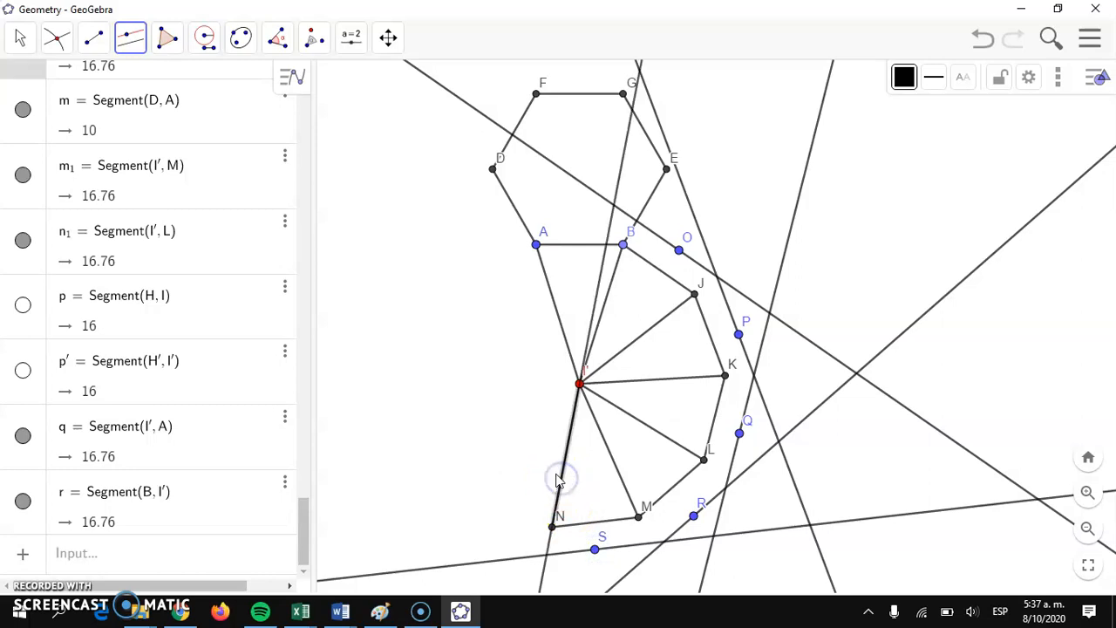
{"action": "left_click", "coordinate": [536, 467]}
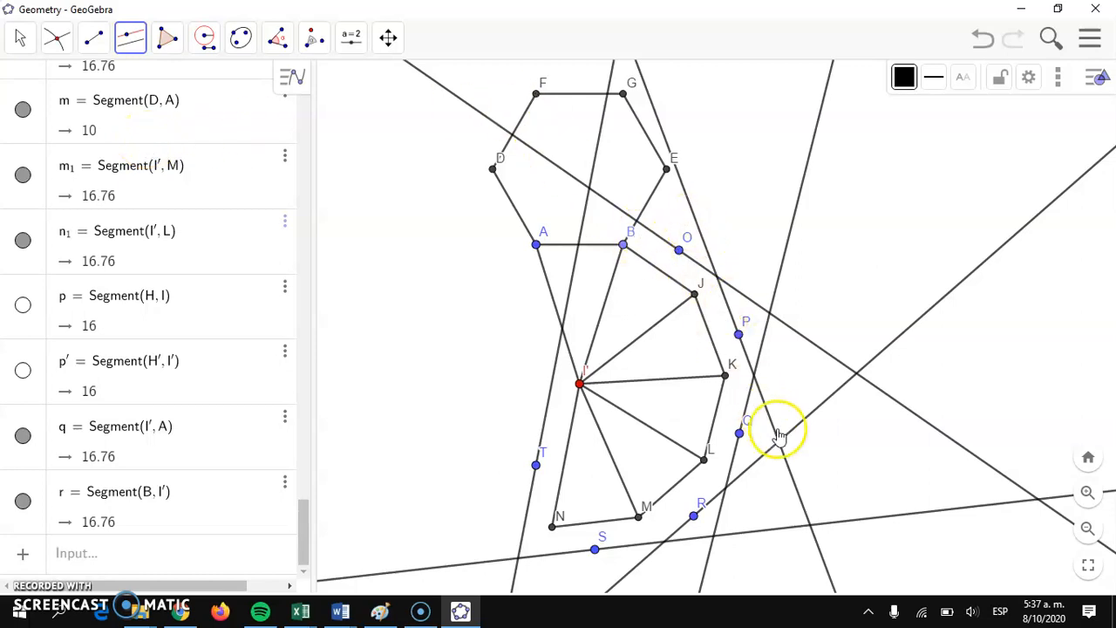
Step: Draw a pink glue flap on edge BJ with segments, placing its outer corners on the parallel through O
{"action": "left_click", "coordinate": [94, 44]}
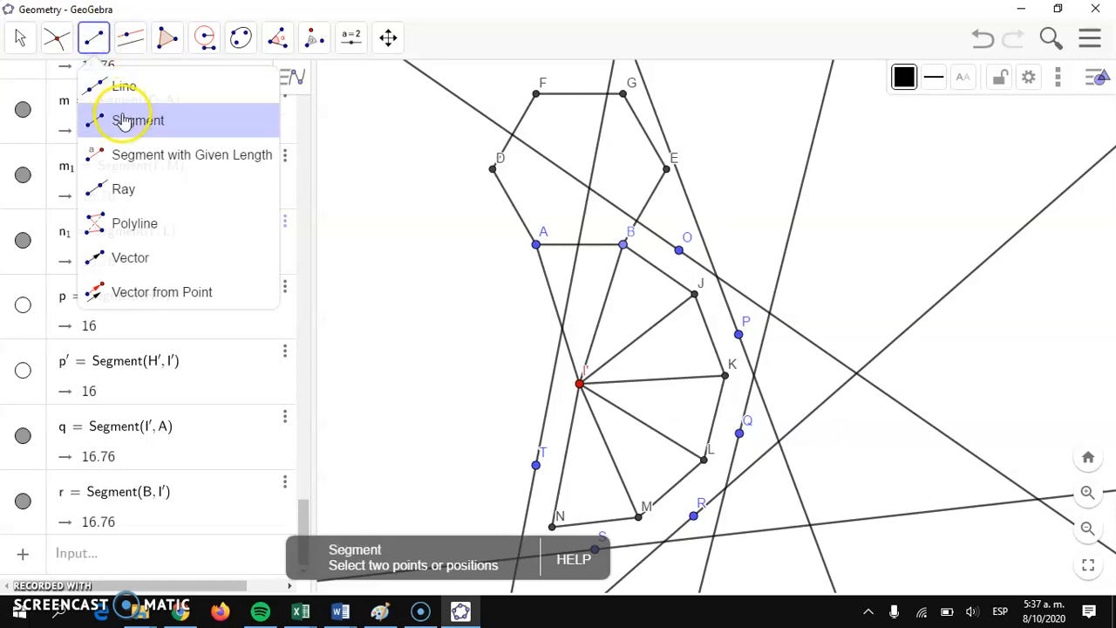
{"action": "left_click", "coordinate": [123, 121]}
{"action": "left_click", "coordinate": [933, 78]}
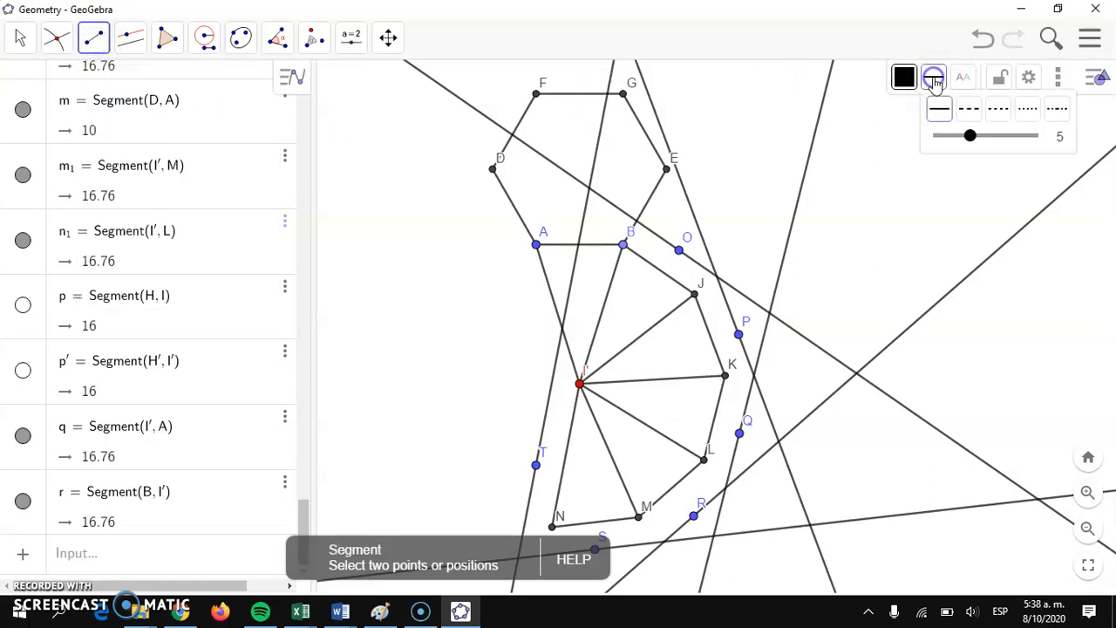
{"action": "left_click", "coordinate": [907, 78]}
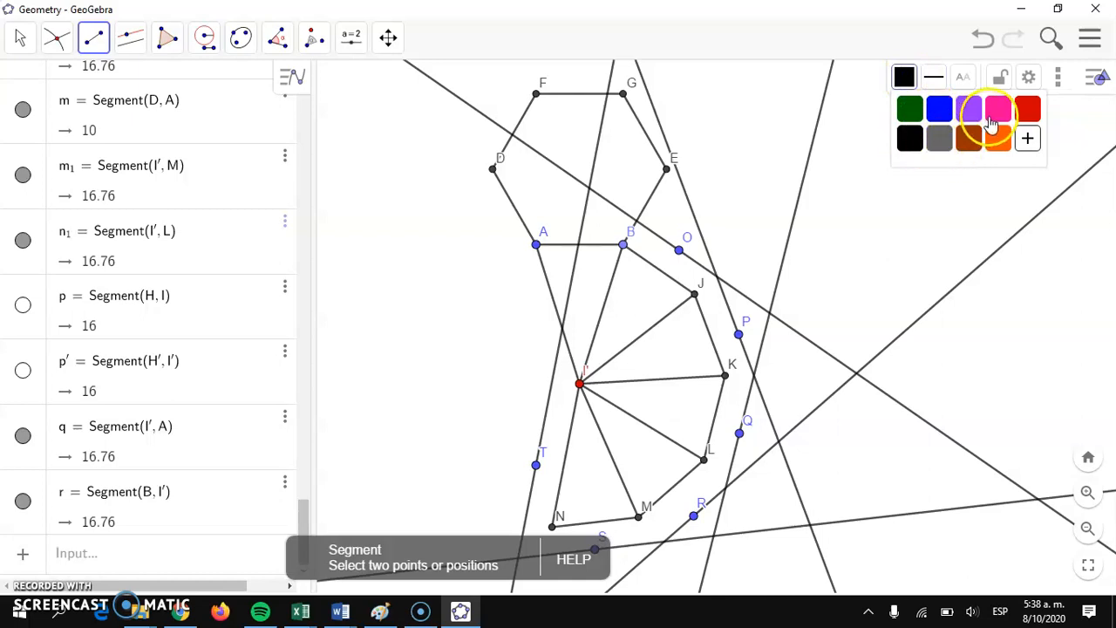
{"action": "left_click", "coordinate": [996, 111]}
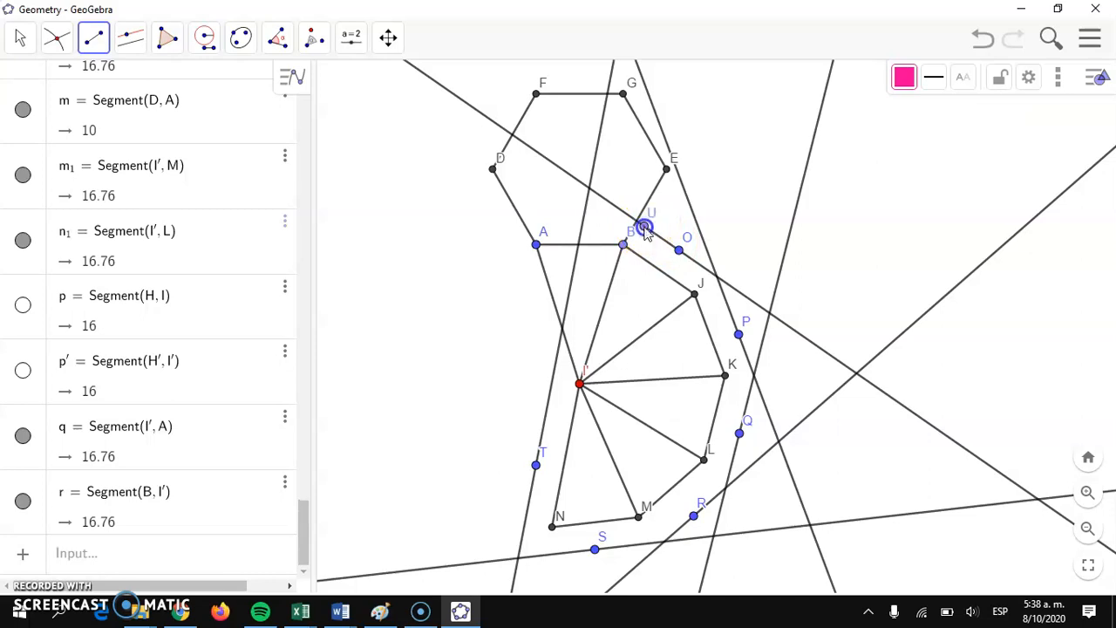
{"action": "left_click", "coordinate": [688, 256]}
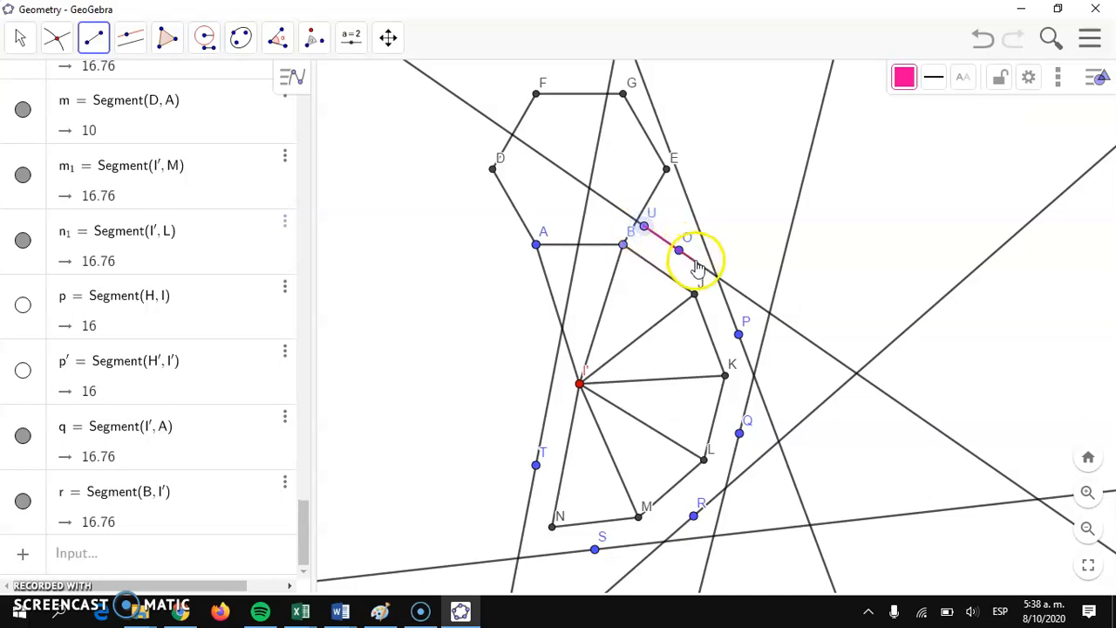
{"action": "left_click", "coordinate": [694, 293]}
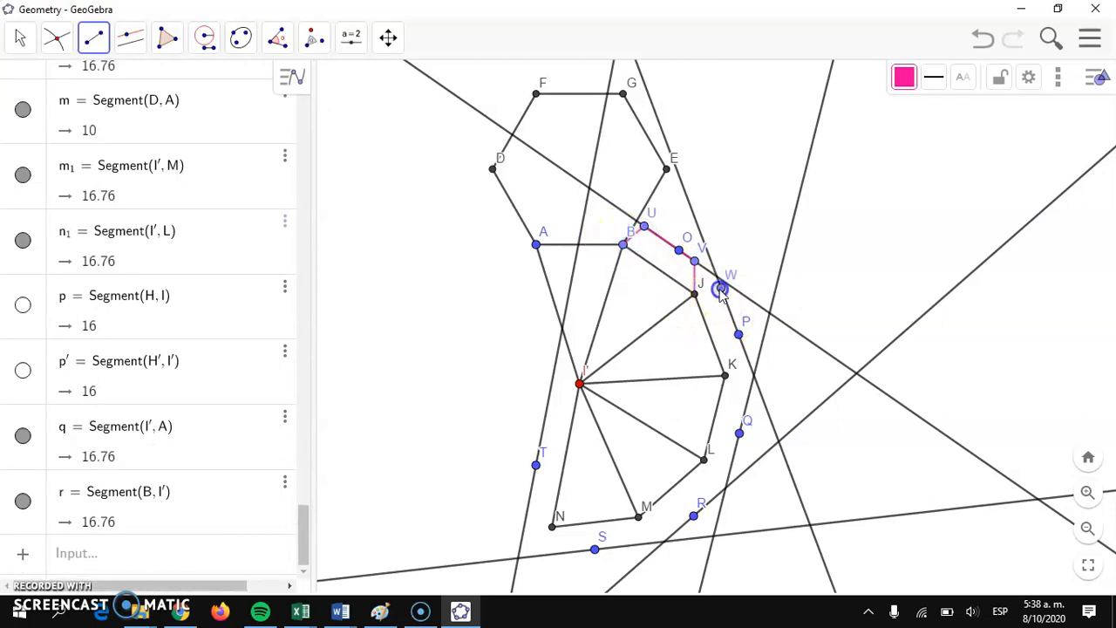
Step: Draw the pink flap on edge JK, with its outer side on the parallel through P joined to K and J
{"action": "left_click", "coordinate": [737, 335]}
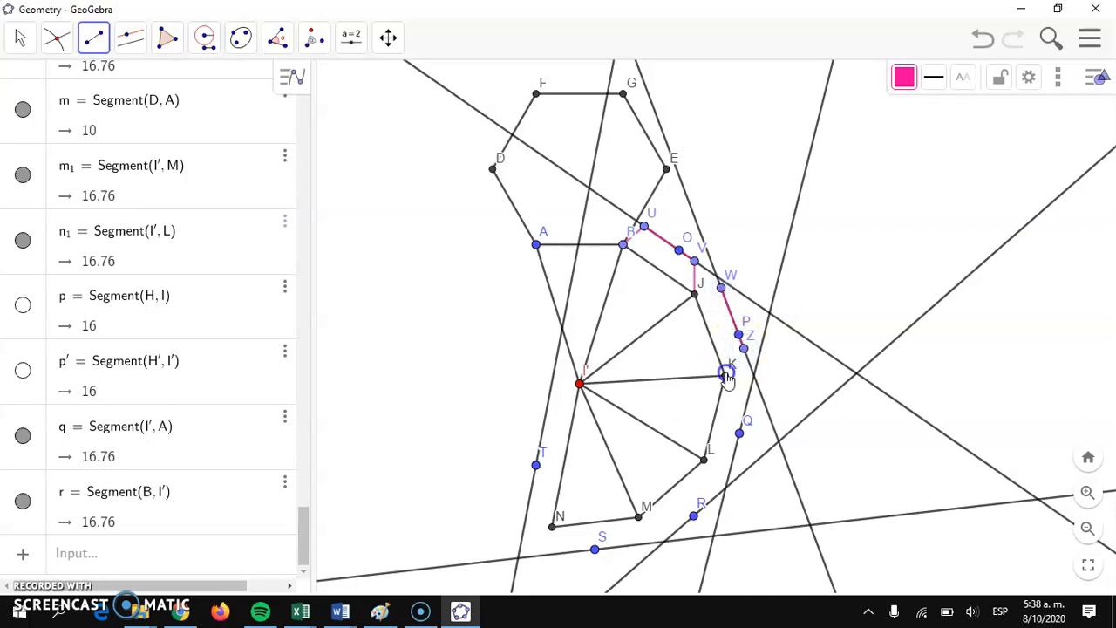
{"action": "left_click", "coordinate": [695, 297]}
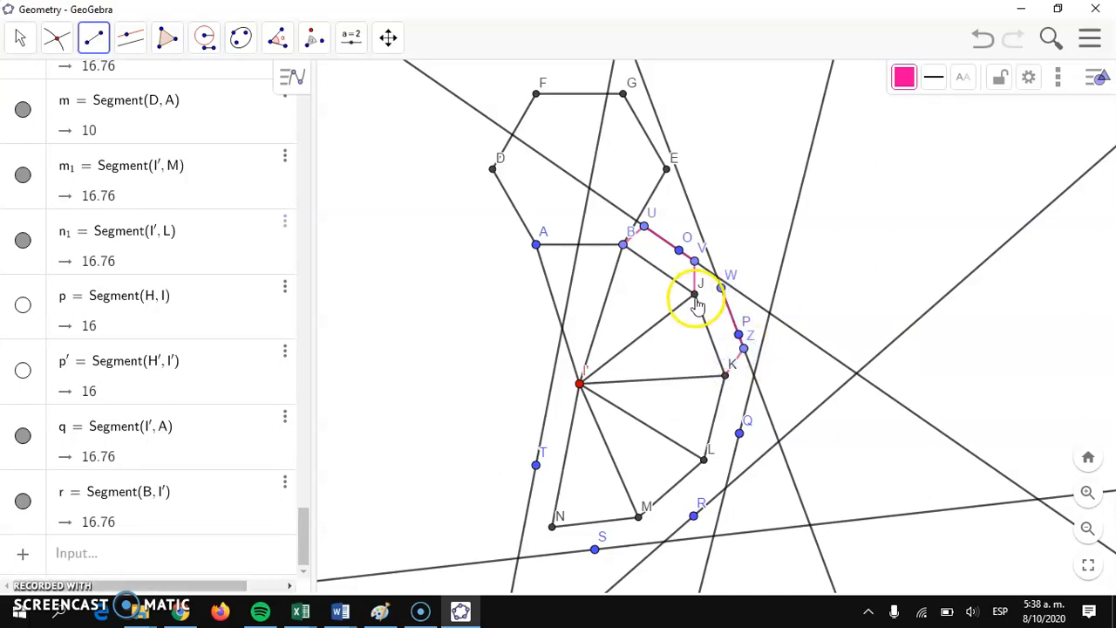
{"action": "left_click", "coordinate": [720, 294]}
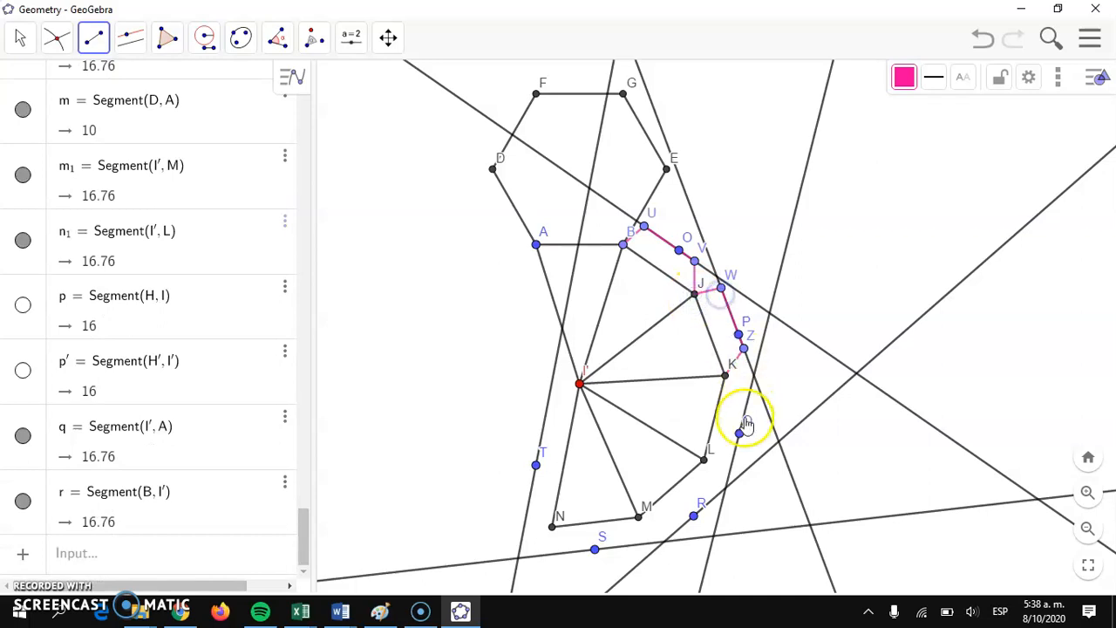
Step: Draw the pink flap on edge KL, with its outer side on the parallel through Q joined to L and K
{"action": "left_click", "coordinate": [750, 391]}
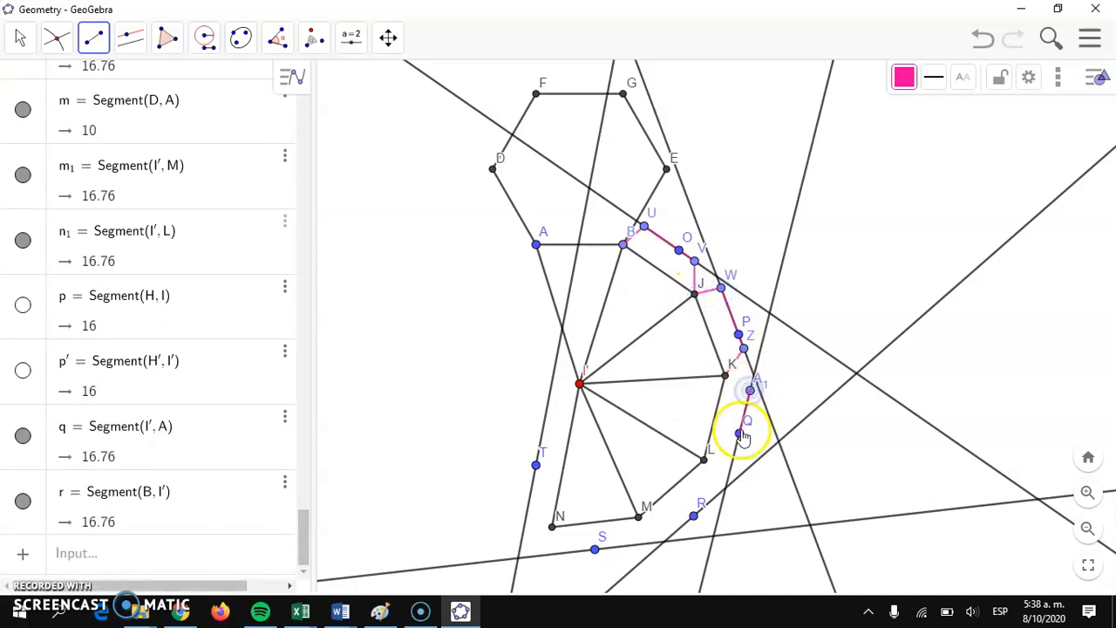
{"action": "left_click", "coordinate": [706, 459]}
{"action": "left_click", "coordinate": [747, 420]}
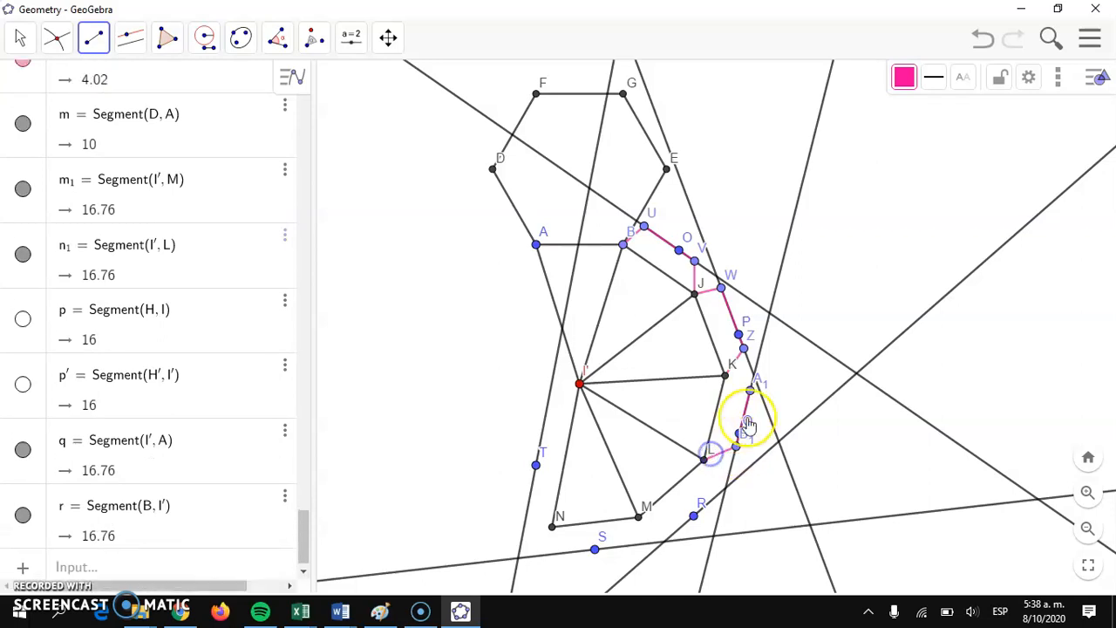
{"action": "left_click", "coordinate": [727, 376]}
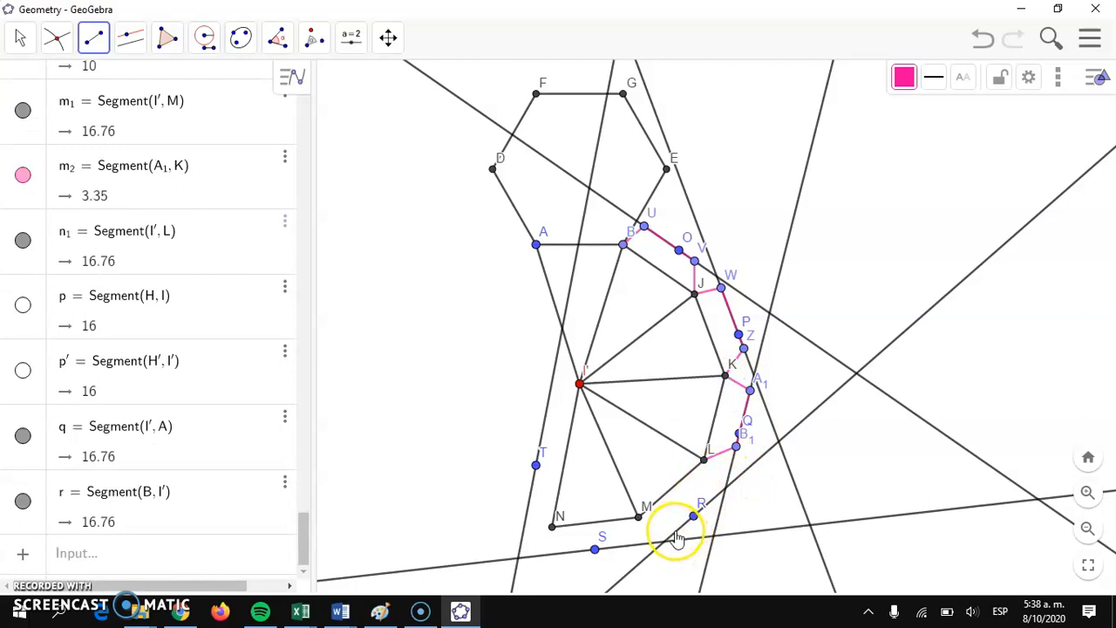
Step: Draw the pink flap on edge LM, with its outer side on the parallel through R joined to L and M
{"action": "left_click", "coordinate": [715, 496]}
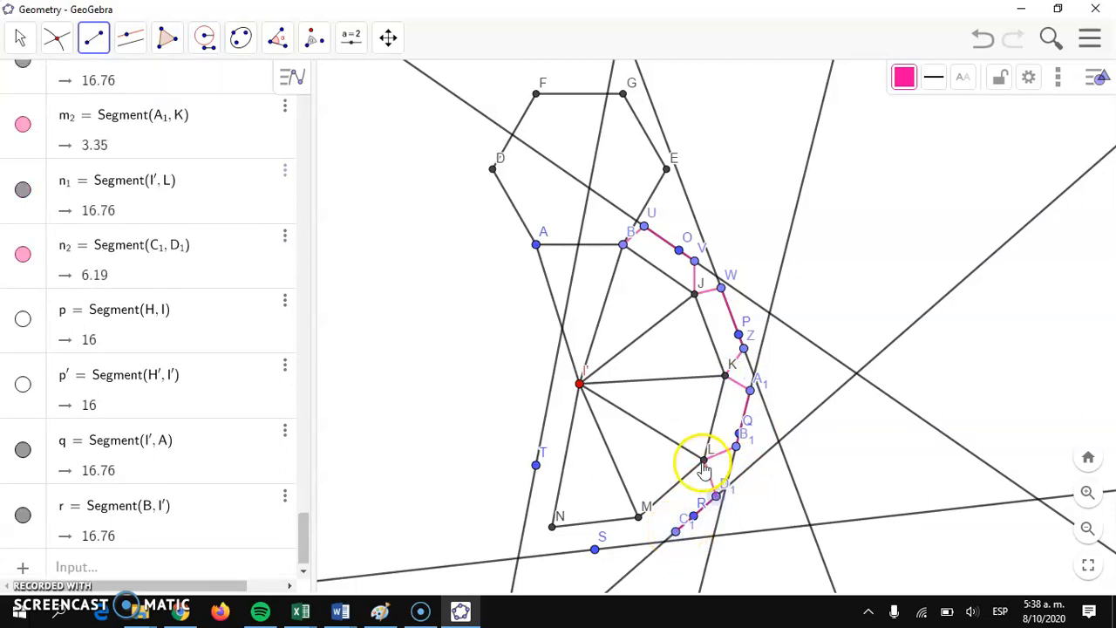
{"action": "left_click", "coordinate": [703, 461]}
{"action": "left_click", "coordinate": [641, 515]}
{"action": "left_click", "coordinate": [675, 530]}
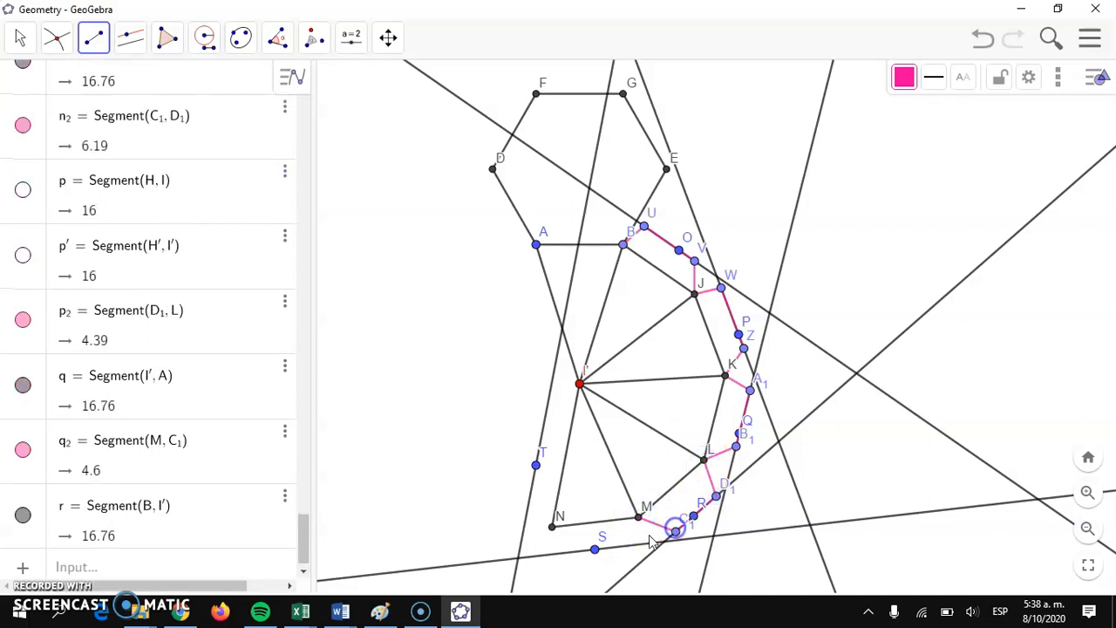
Step: Draw the pink flap on edge MN, with its outer side on the parallel through S joined to N and M
{"action": "left_click_drag", "start_coordinate": [626, 547], "coordinate": [566, 552]}
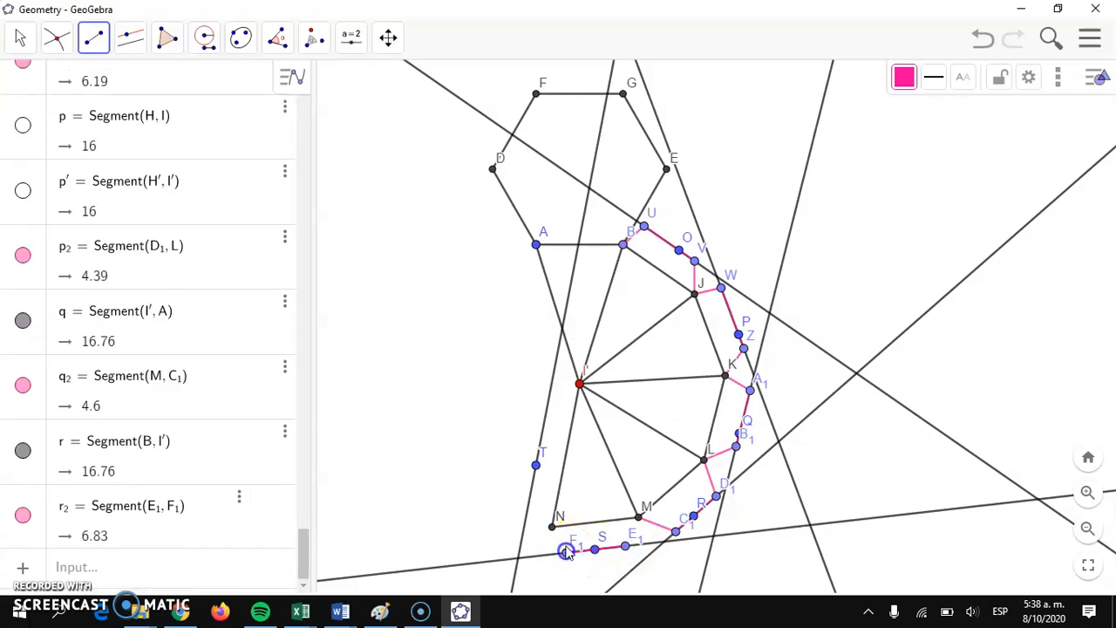
{"action": "left_click", "coordinate": [555, 528]}
{"action": "left_click", "coordinate": [624, 546]}
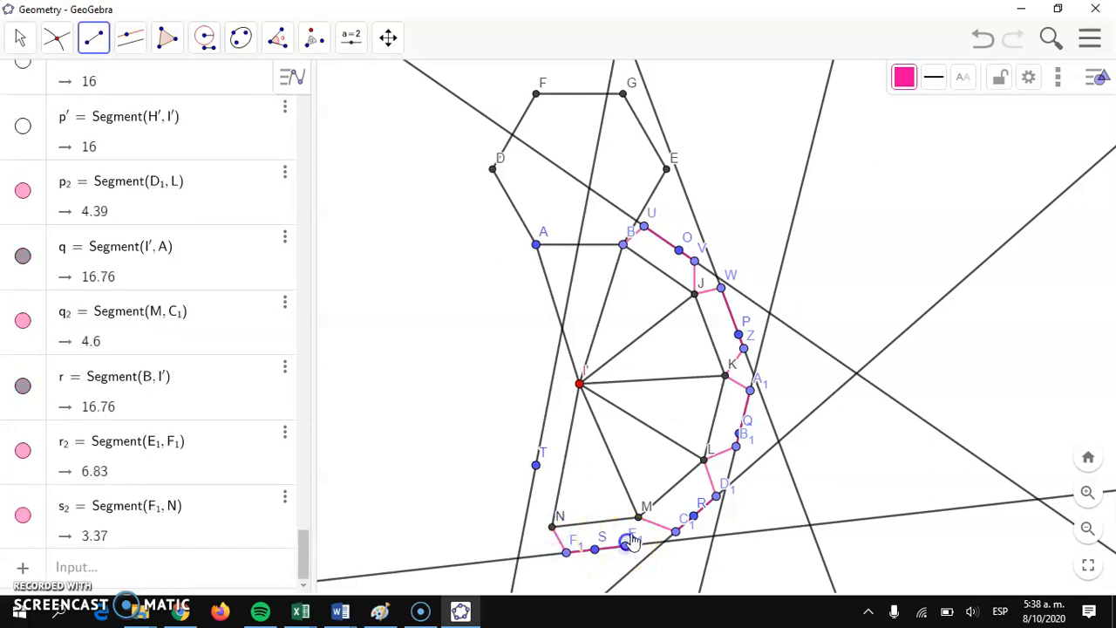
{"action": "left_click", "coordinate": [639, 518]}
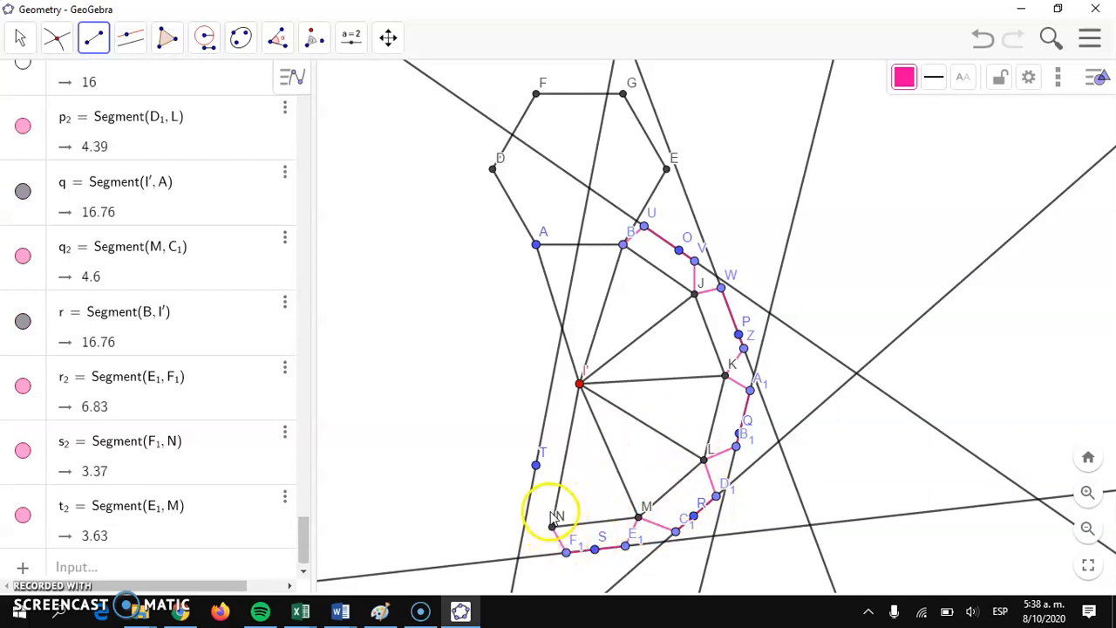
Step: Draw the pink flap on edge NI', with its outer side on the parallel through T joined to I' and N
{"action": "left_click_drag", "start_coordinate": [536, 474], "coordinate": [550, 400]}
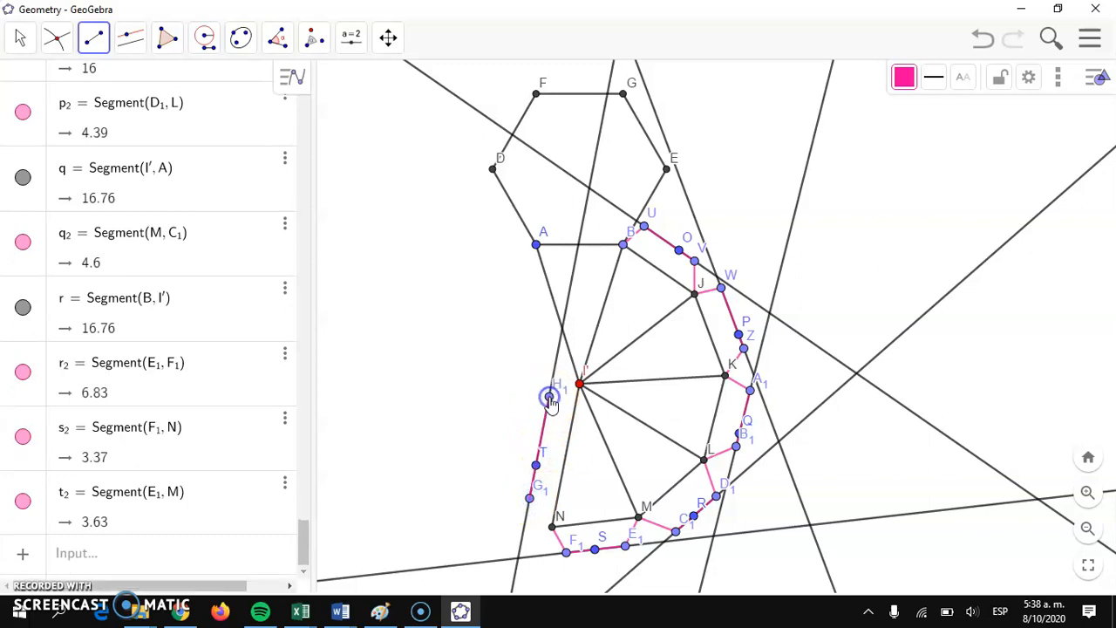
{"action": "left_click", "coordinate": [549, 397]}
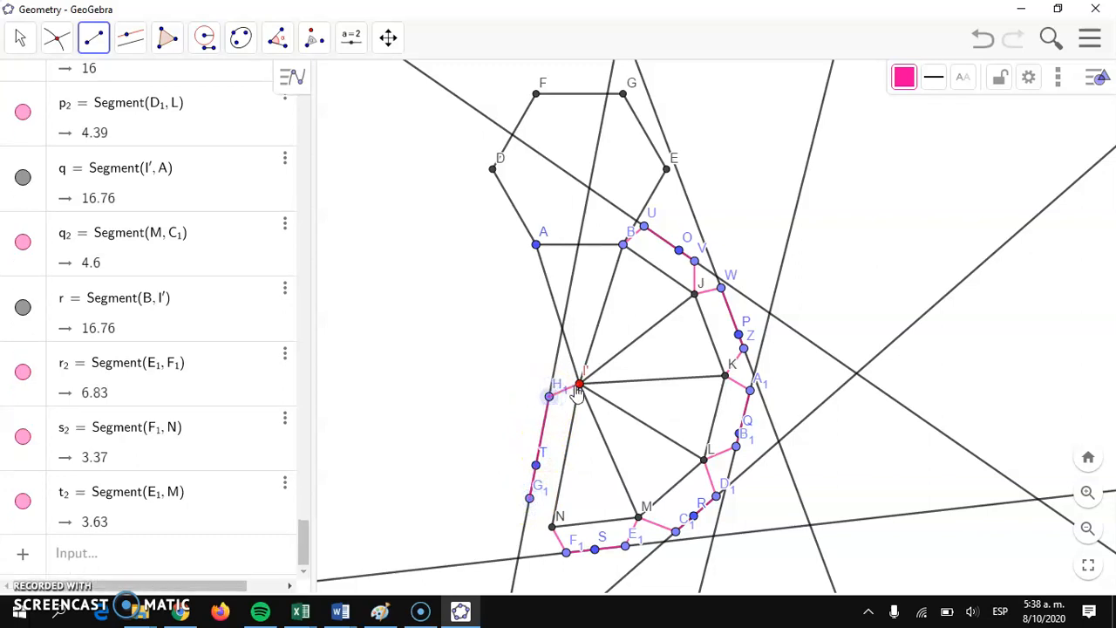
{"action": "left_click", "coordinate": [578, 385]}
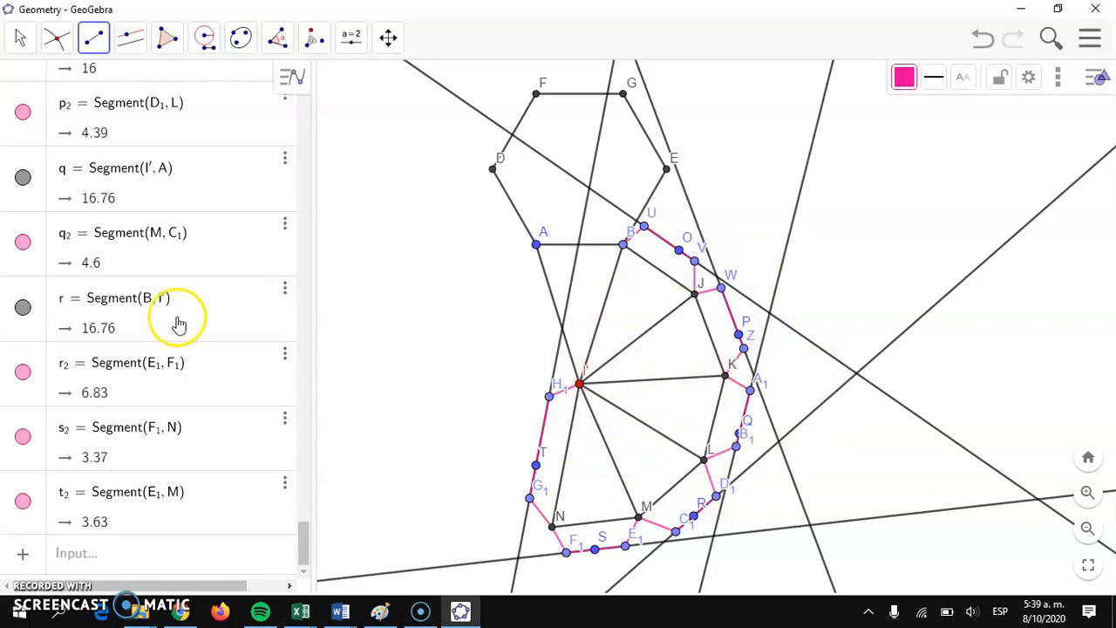
Step: Hide the parallel lines through O, P, Q, R, S and T and all the labelled points of the net
{"action": "left_click_drag", "start_coordinate": [305, 545], "coordinate": [298, 154]}
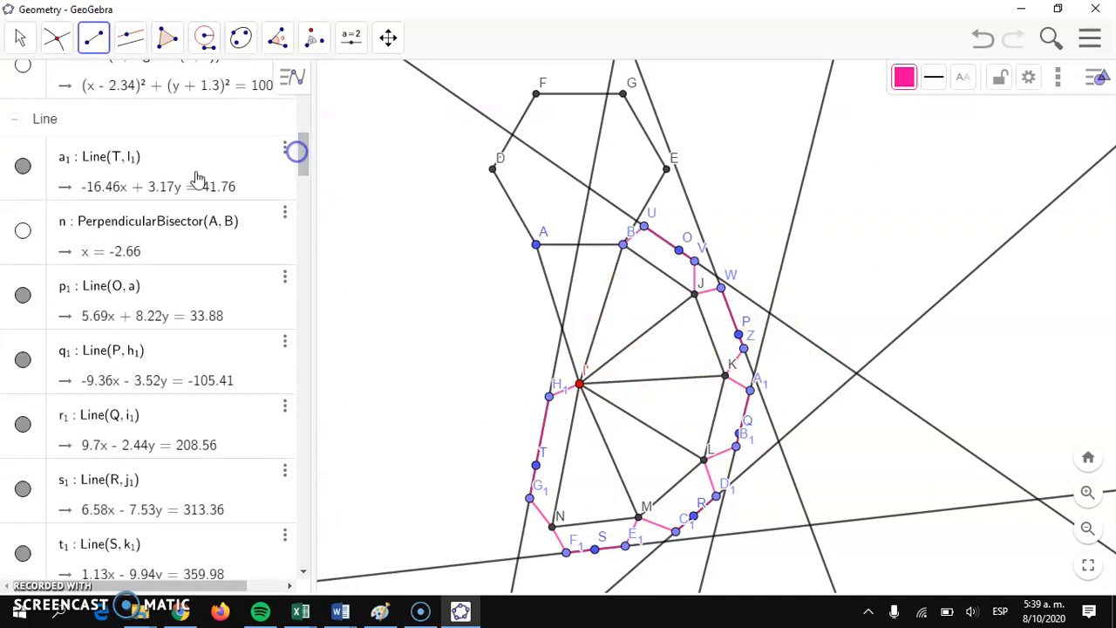
{"action": "left_click", "coordinate": [23, 166]}
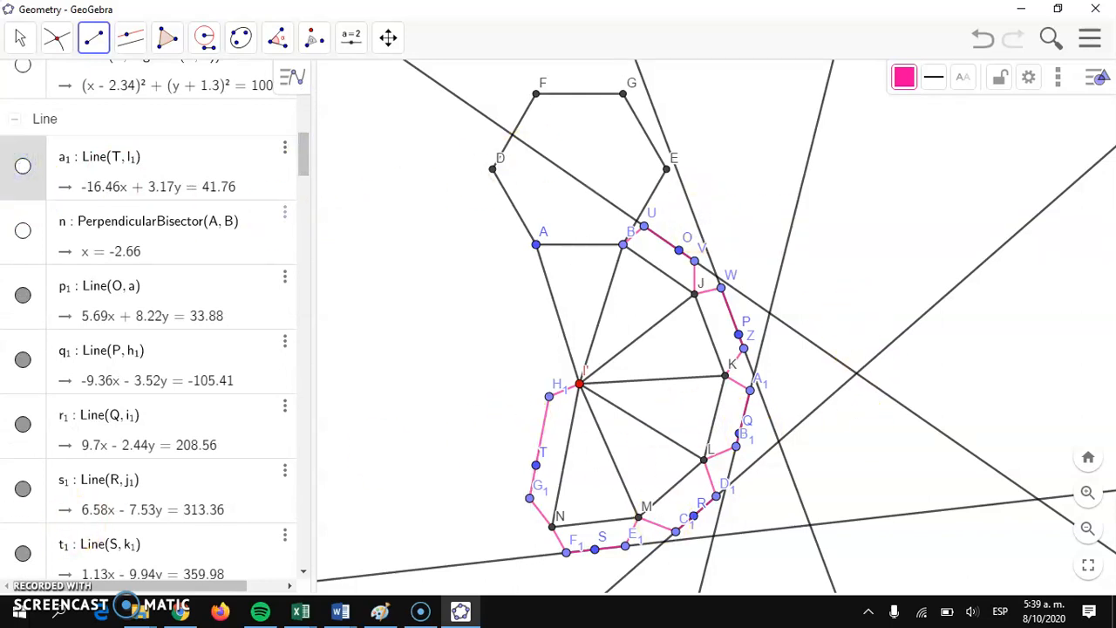
{"action": "left_click", "coordinate": [21, 295]}
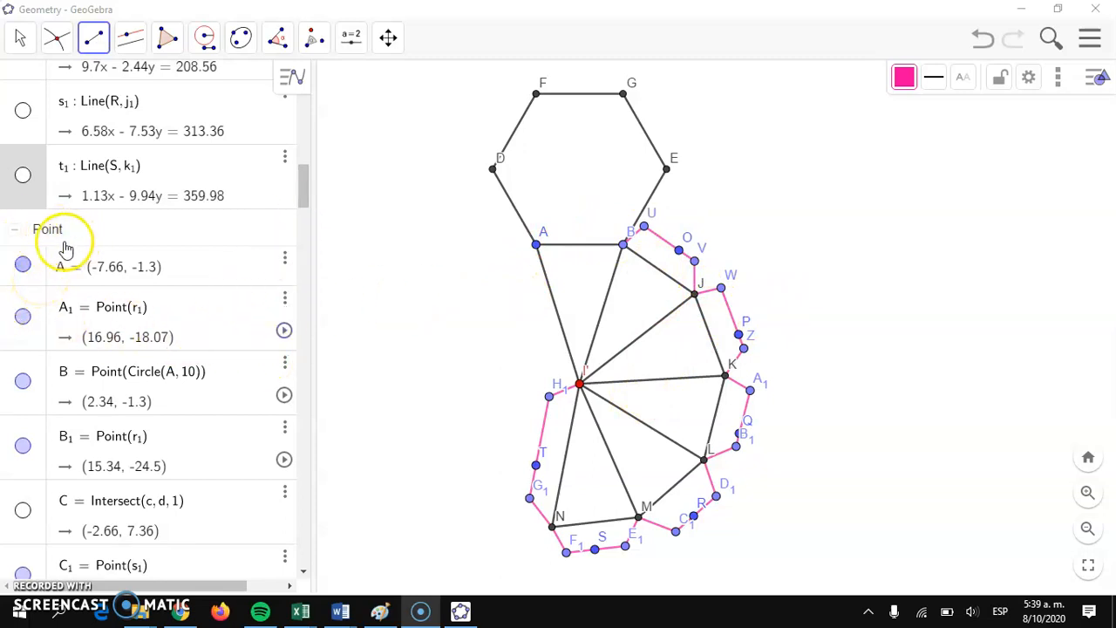
{"action": "left_click", "coordinate": [37, 283]}
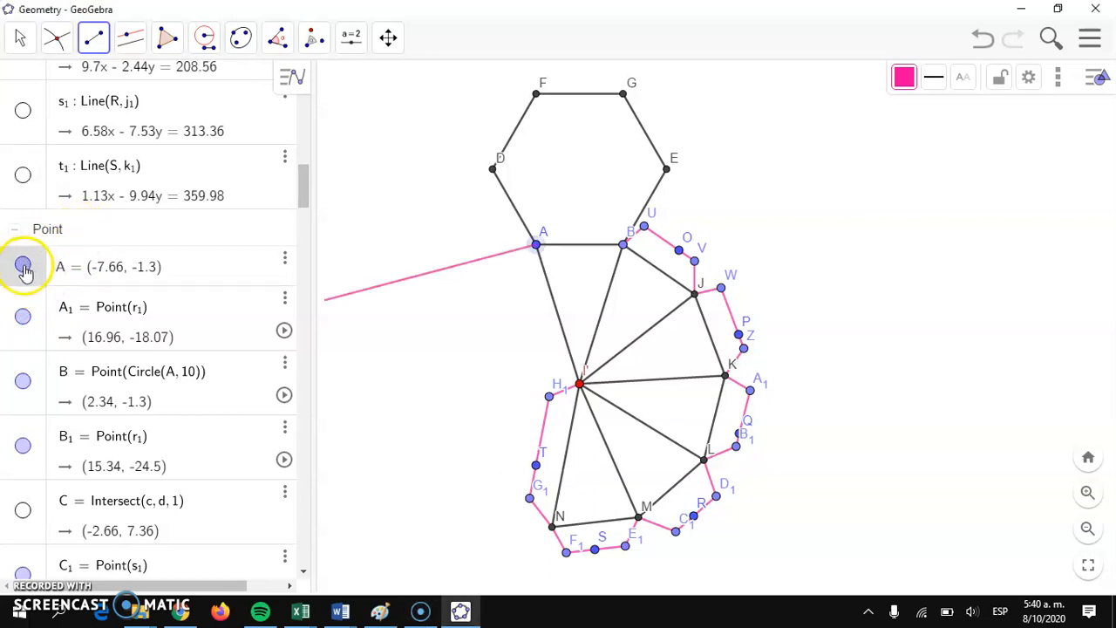
{"action": "left_click", "coordinate": [24, 266]}
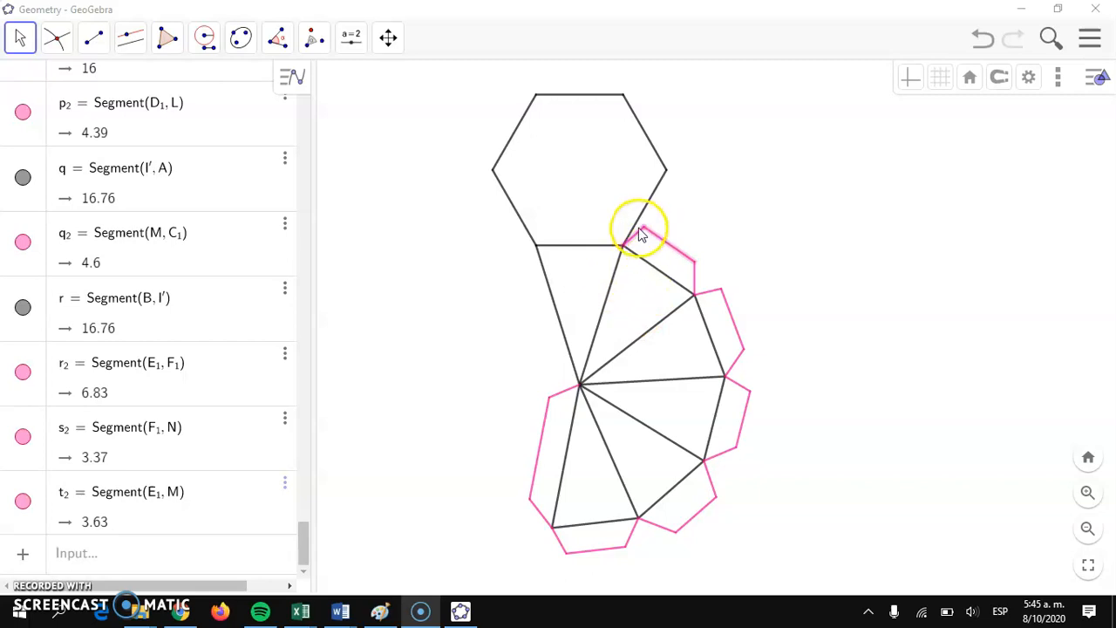
Step: Recolor the three pink segments of the glue flap nearest the hexagon, on edge BJ, black
{"action": "left_click", "coordinate": [672, 246]}
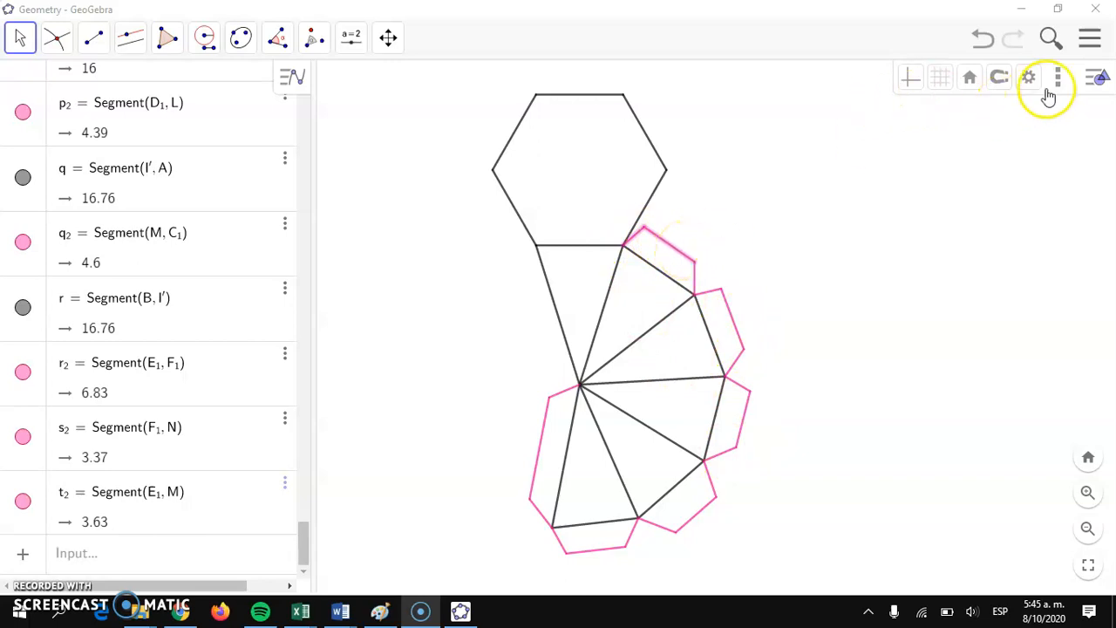
{"action": "left_click", "coordinate": [1096, 76]}
{"action": "left_click", "coordinate": [1096, 77]}
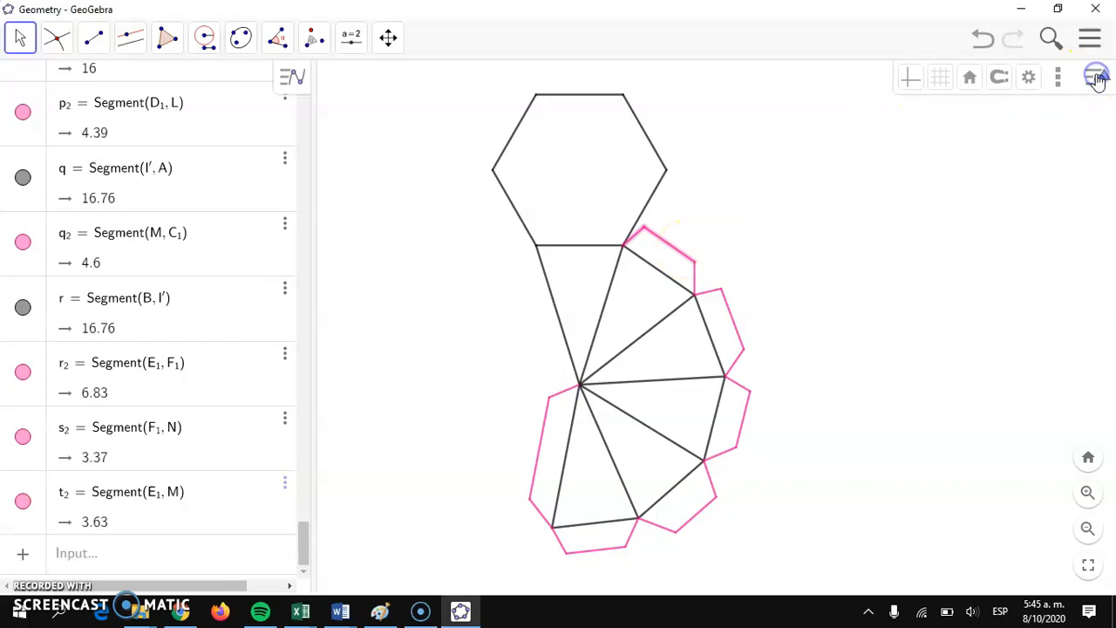
{"action": "left_click", "coordinate": [631, 244]}
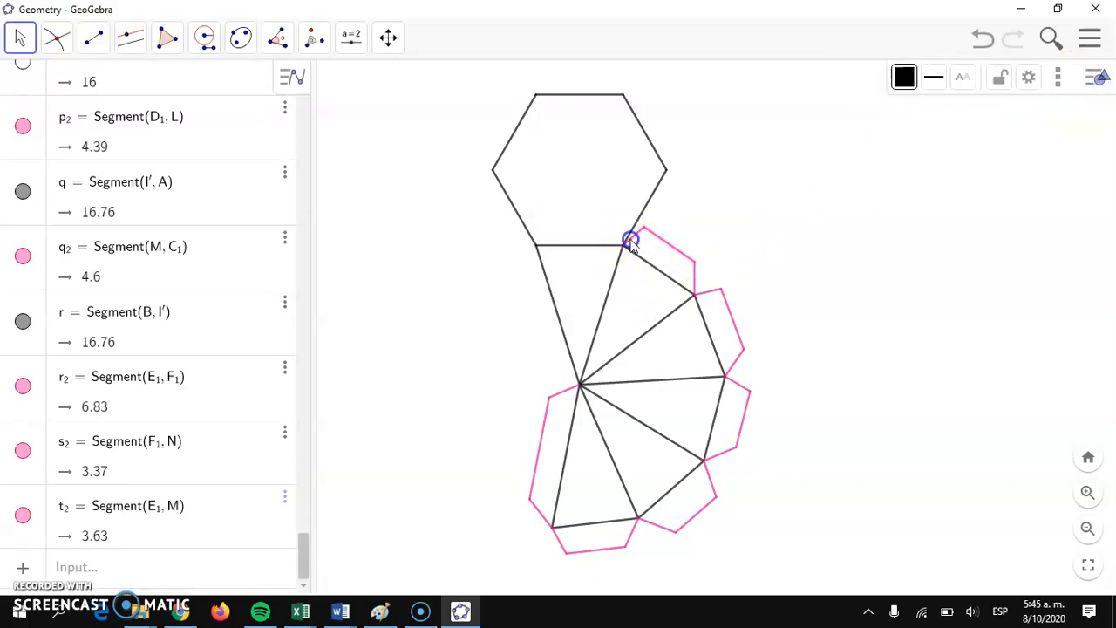
{"action": "left_click", "coordinate": [643, 241]}
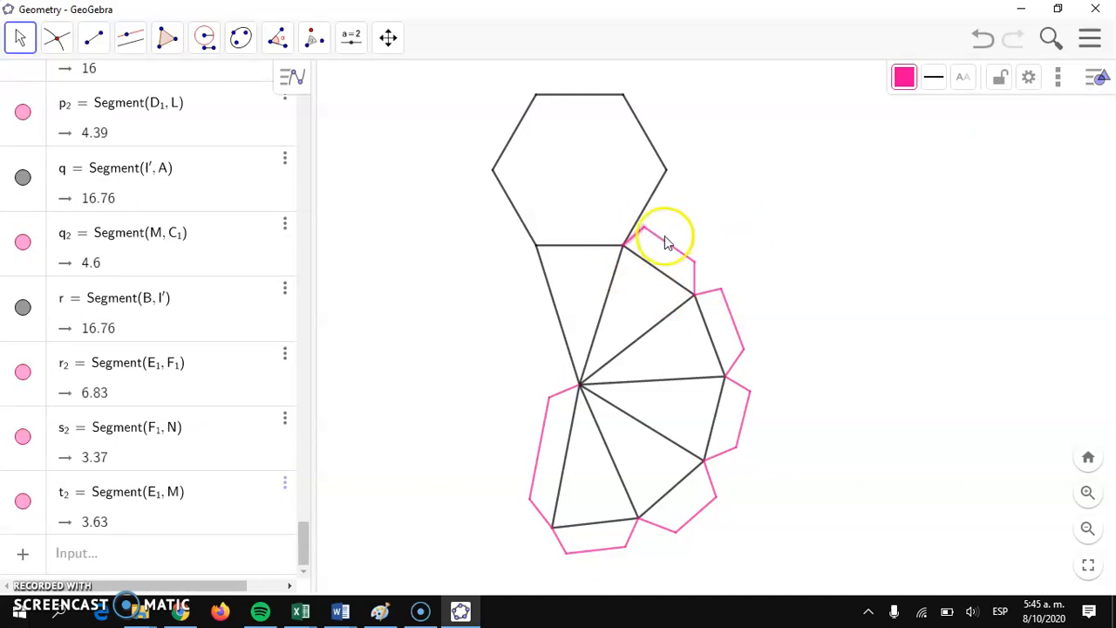
{"action": "left_click", "coordinate": [667, 245], "text": "ctrl"}
{"action": "left_click", "coordinate": [695, 279], "text": "ctrl"}
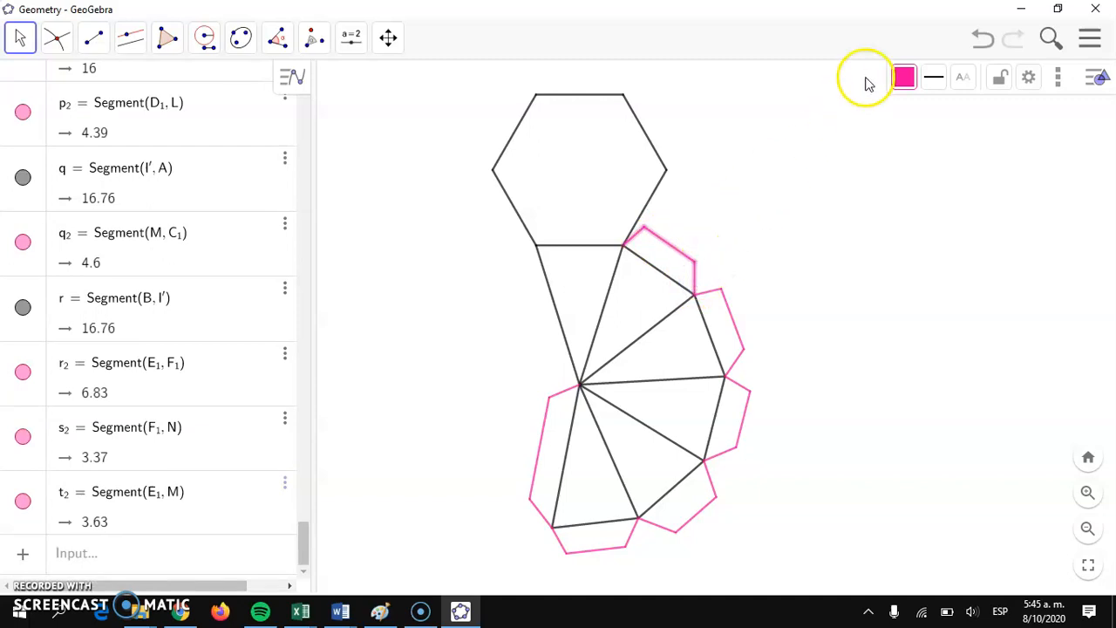
{"action": "left_click", "coordinate": [903, 77]}
{"action": "left_click", "coordinate": [910, 139]}
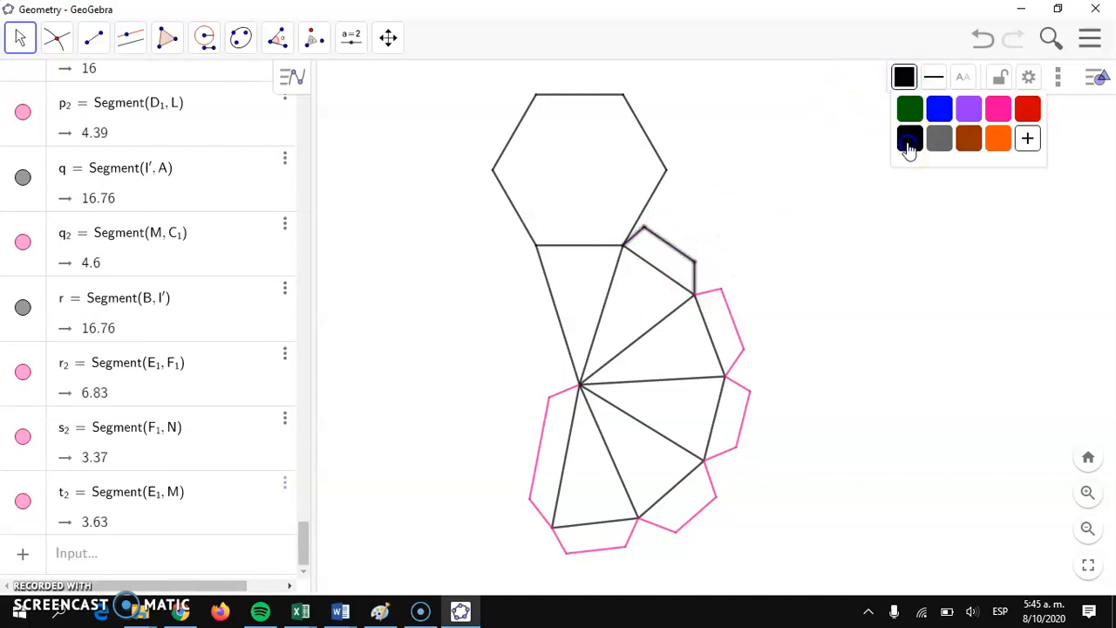
{"action": "left_click", "coordinate": [643, 269]}
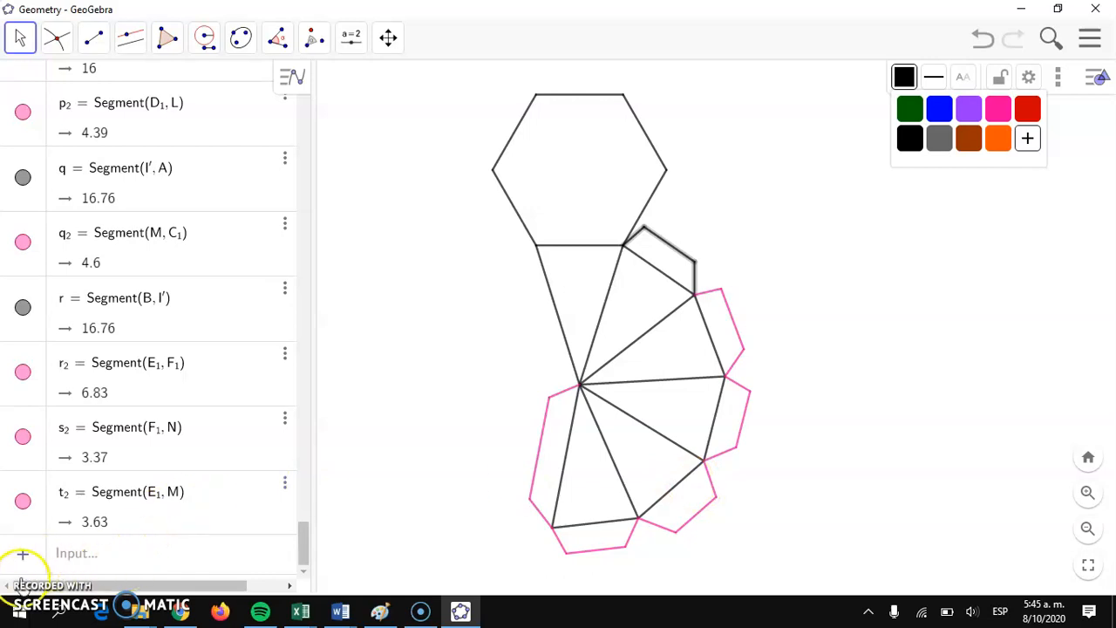
Step: Recolor all segments of the five remaining pink glue flaps black and clear the selection
{"action": "left_click", "coordinate": [735, 324]}
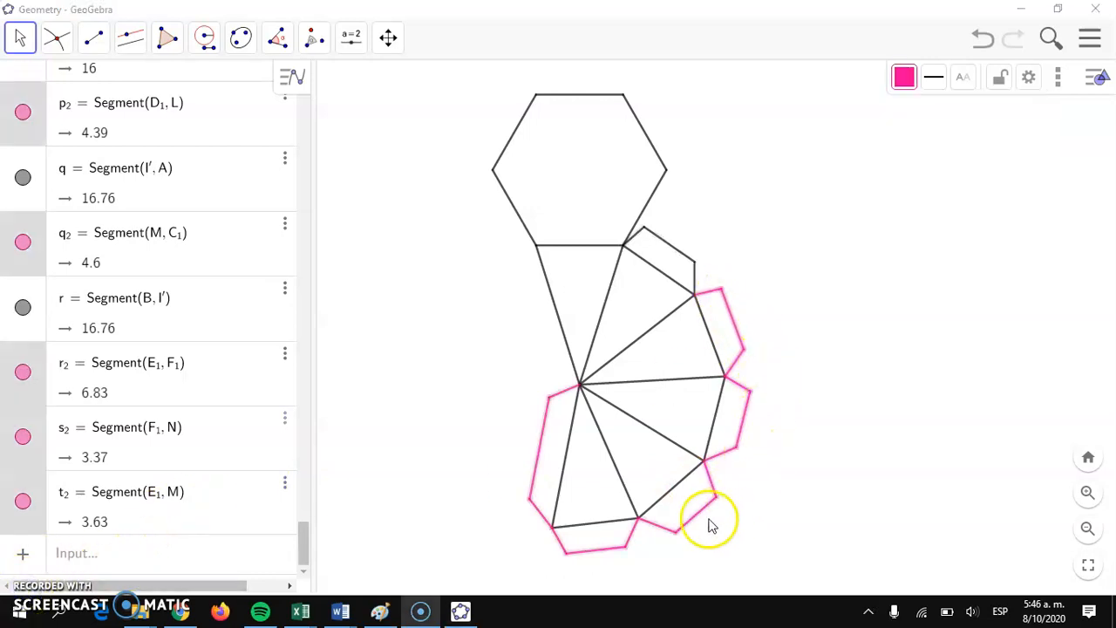
{"action": "left_click", "coordinate": [904, 80]}
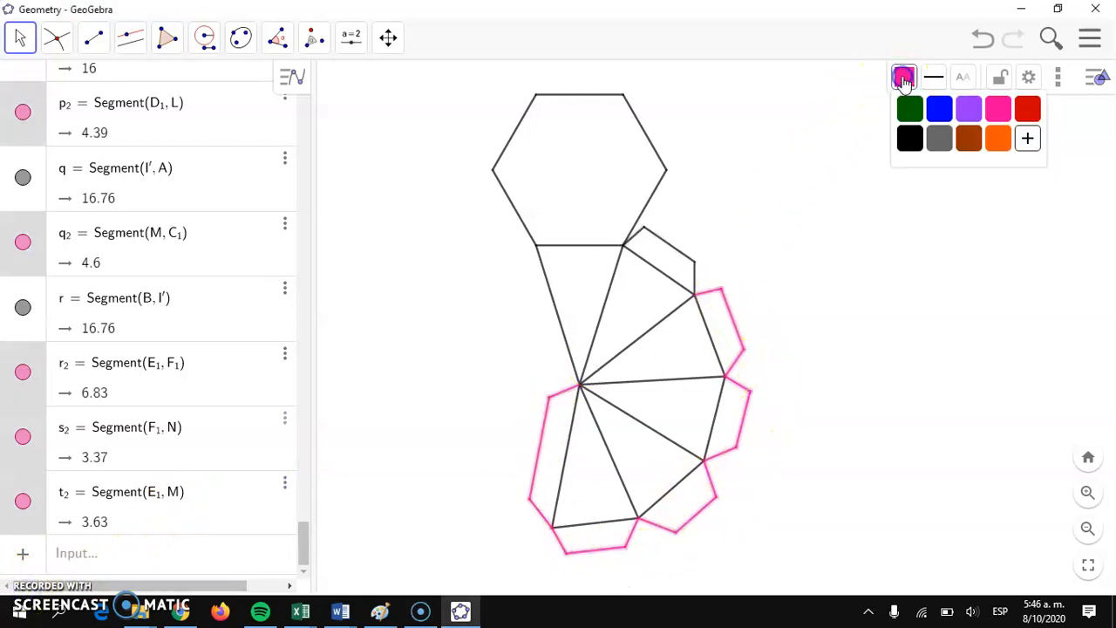
{"action": "left_click", "coordinate": [910, 137]}
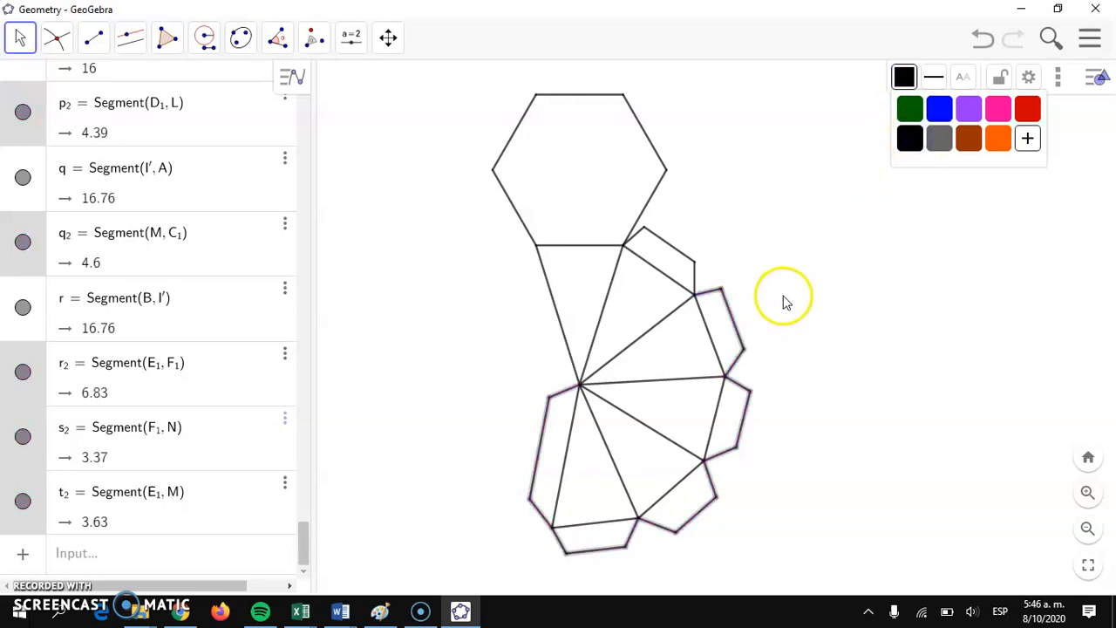
{"action": "left_click", "coordinate": [861, 231]}
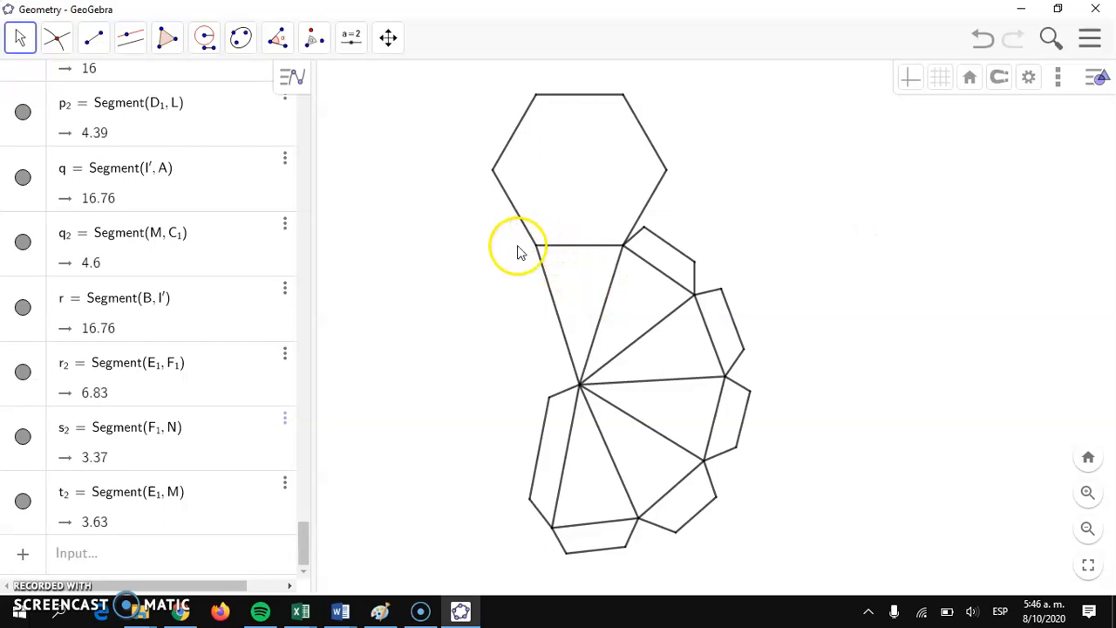